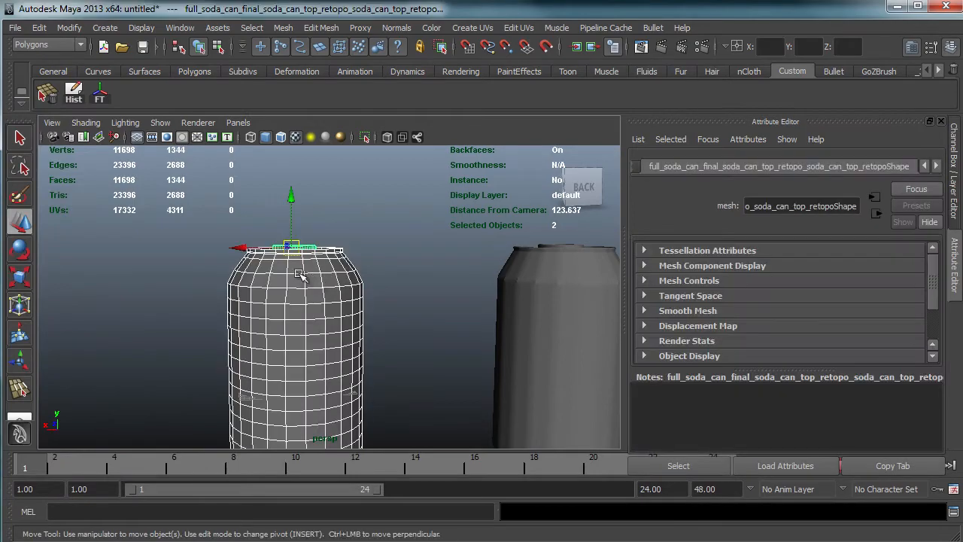
Step: Rename the selected soda can mesh's transform node to full_soda_can
right_click_drag(393, 275, 194, 281, "alt")
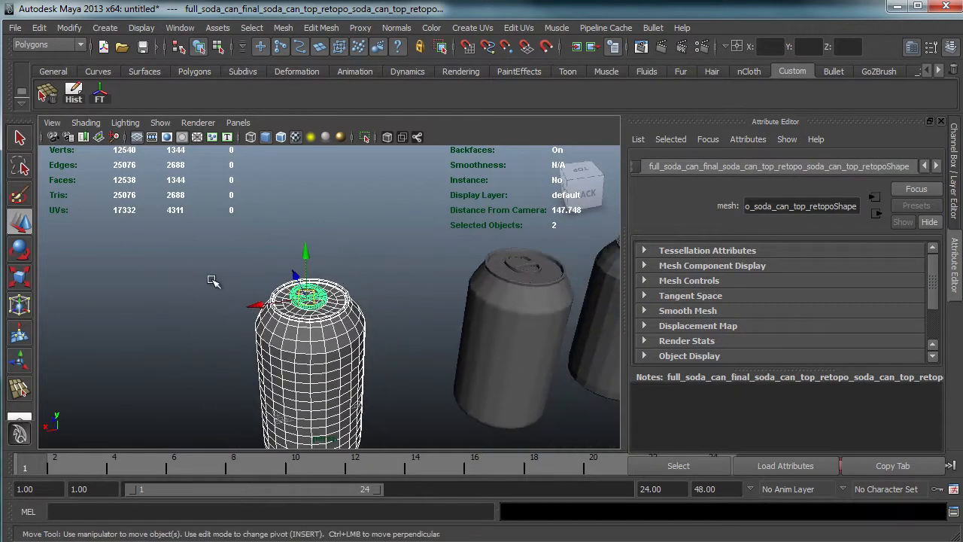
left_click_drag(258, 282, 176, 263, "alt")
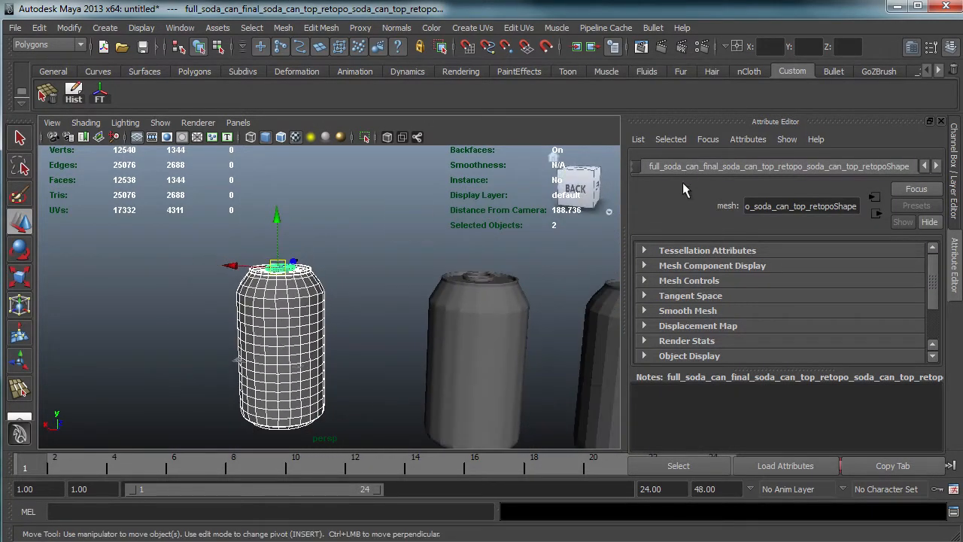
left_click(635, 169)
key("ctrl+a")
key("BackSpace")
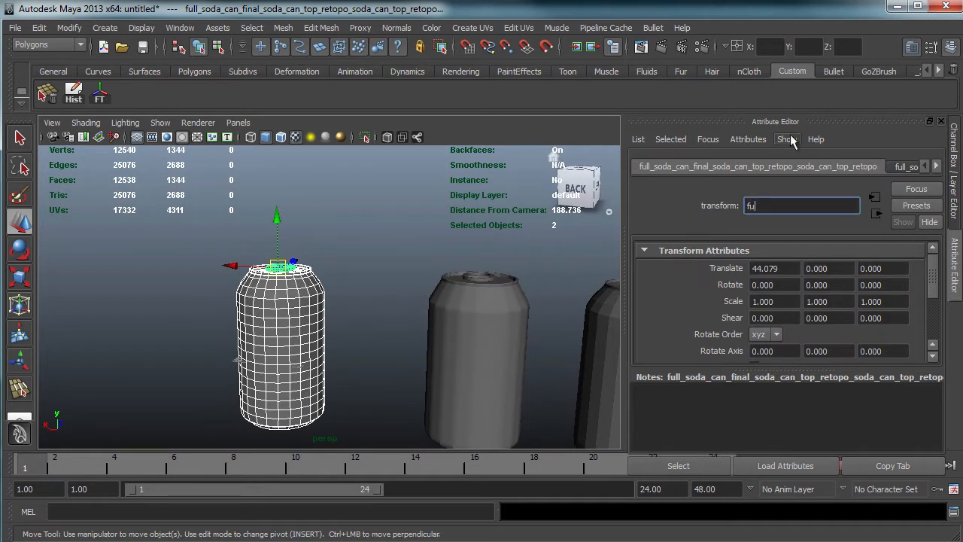
type("full_soda")
key("Return")
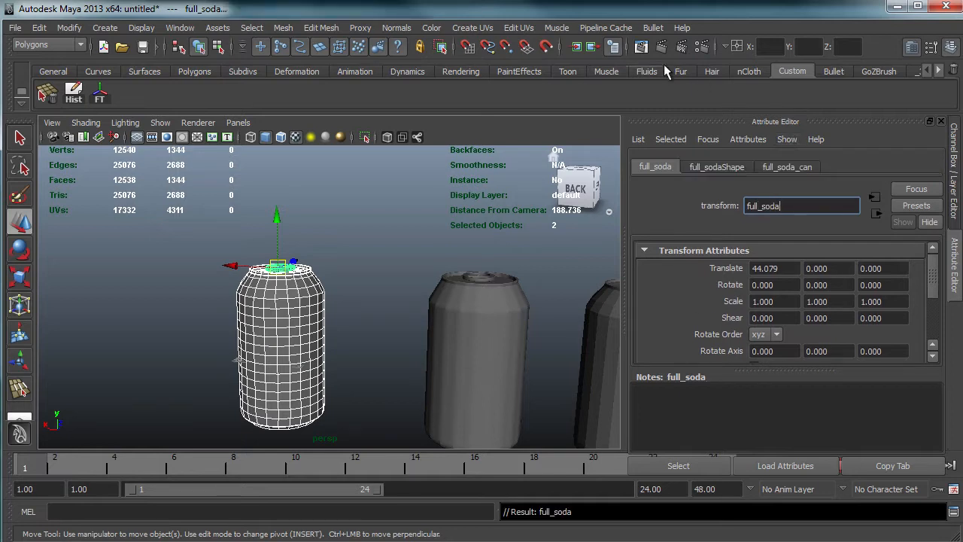
type("_can")
key("Return")
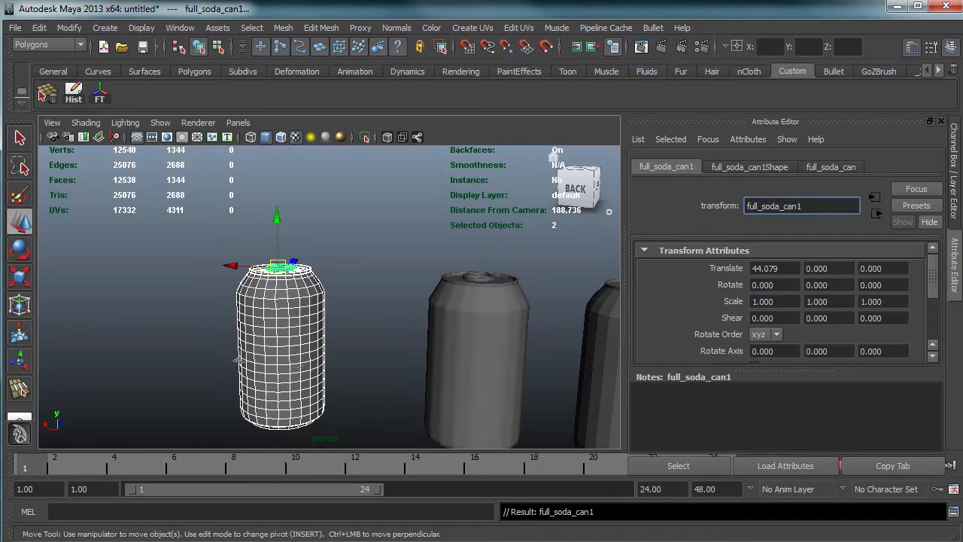
Step: Send the selected soda can mesh to Mudbox as a new scene
left_click(401, 269)
left_click_drag(401, 270, 441, 257, "alt")
middle_click_drag(443, 256, 331, 240, "alt")
left_click_drag(338, 257, 512, 414, "alt")
left_click_drag(340, 212, 296, 308, "alt")
middle_click_drag(296, 307, 327, 323, "alt")
left_click(258, 258)
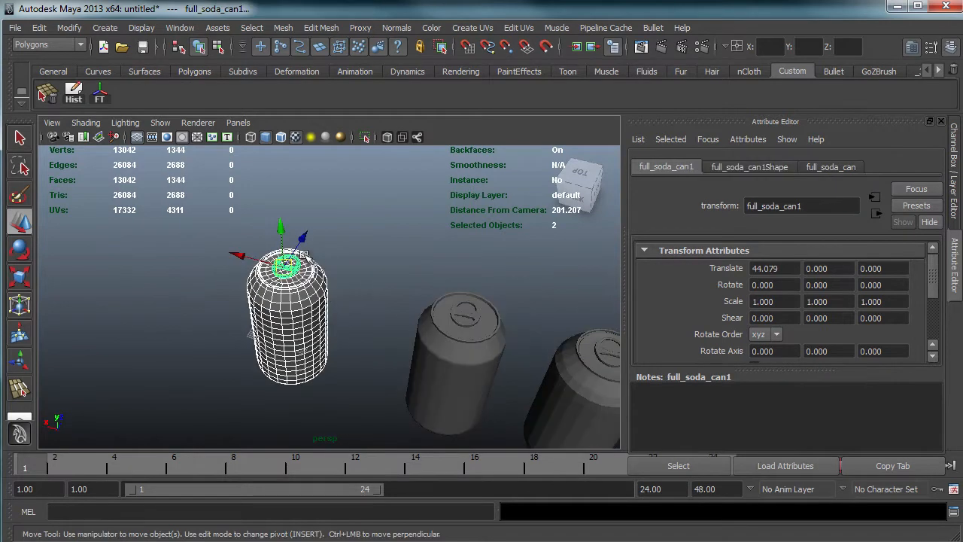
left_click(15, 31)
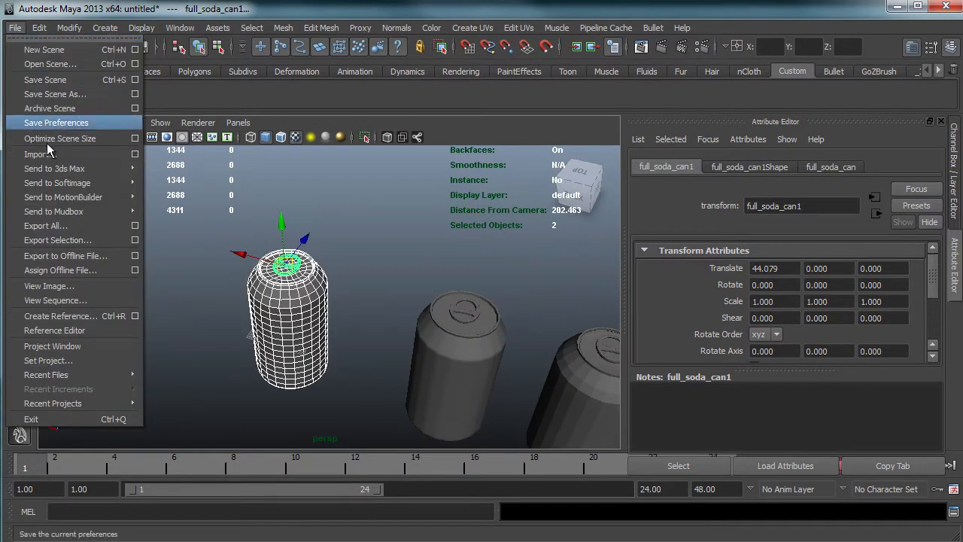
mouse_move(96, 200)
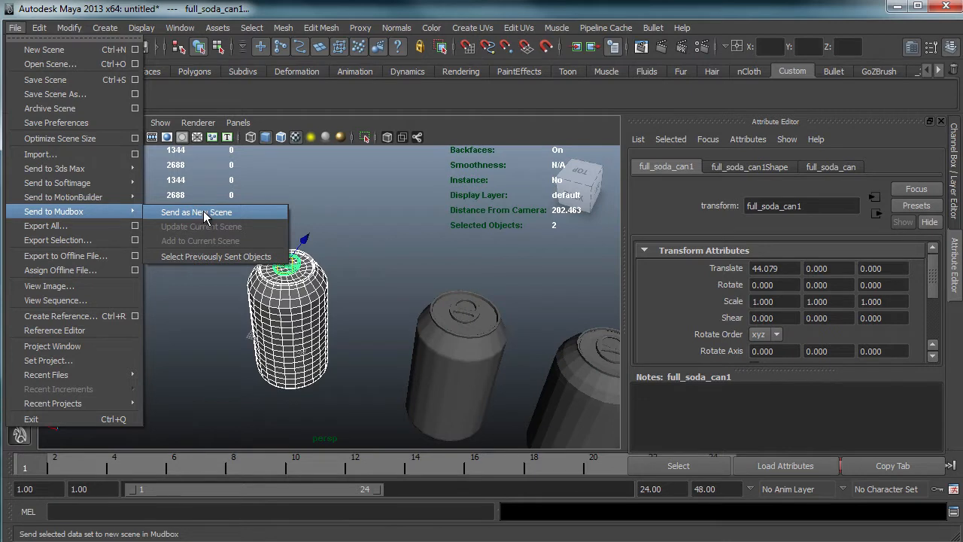
left_click(268, 213)
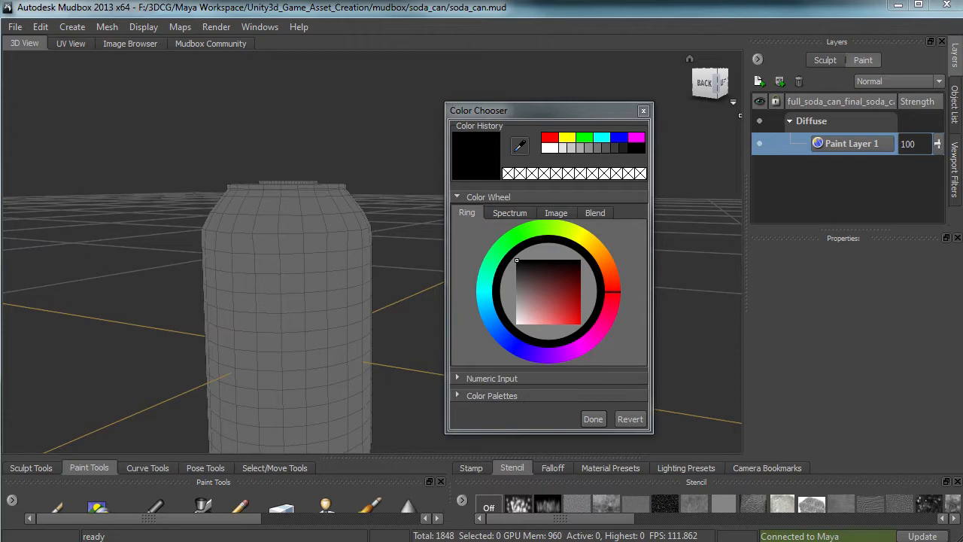
Step: Enlarge the tool tray and choose the Paint Brush with a medium grey colour
left_click_drag(233, 155, 286, 109, "alt")
mouse_move(217, 456)
left_mouse_down()
mouse_move(233, 441)
mouse_move(232, 412)
left_mouse_up()
left_click_drag(191, 212, 227, 173, "alt")
middle_click_drag(83, 315, 163, 200, "alt")
mouse_move(162, 199)
left_mouse_down("alt")
mouse_move(226, 248)
mouse_move(310, 236)
mouse_move(307, 203)
mouse_move(320, 207)
mouse_move(257, 206)
mouse_move(258, 118)
left_mouse_up("alt")
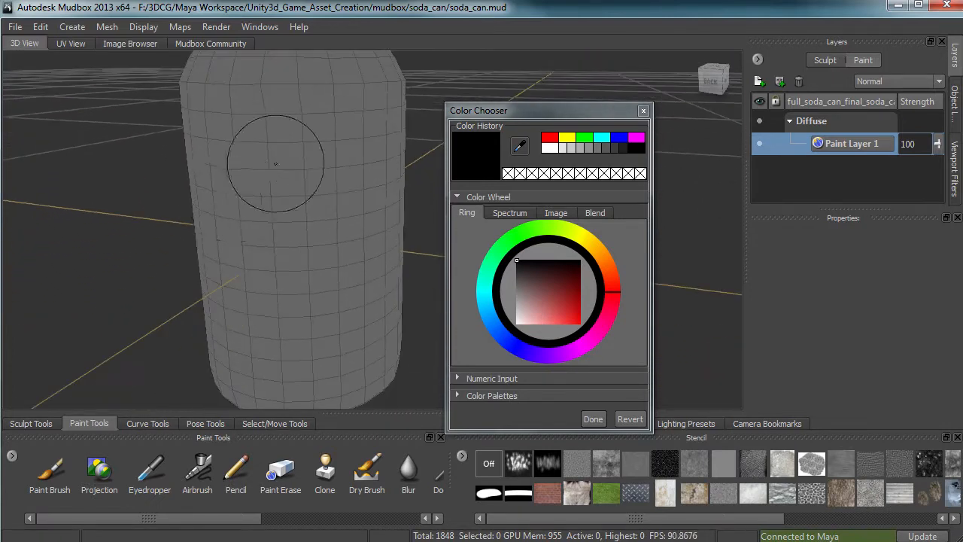
left_click(54, 474)
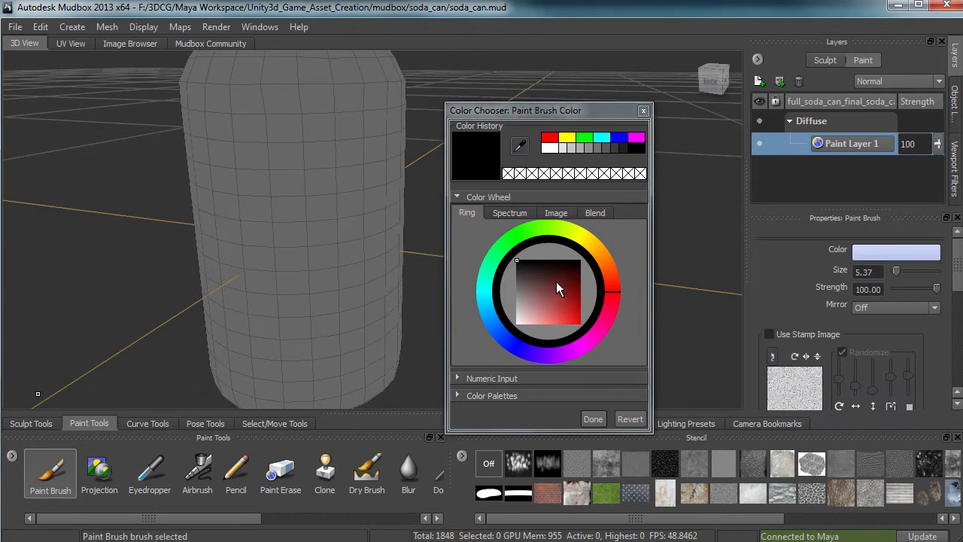
left_click_drag(486, 292, 486, 296)
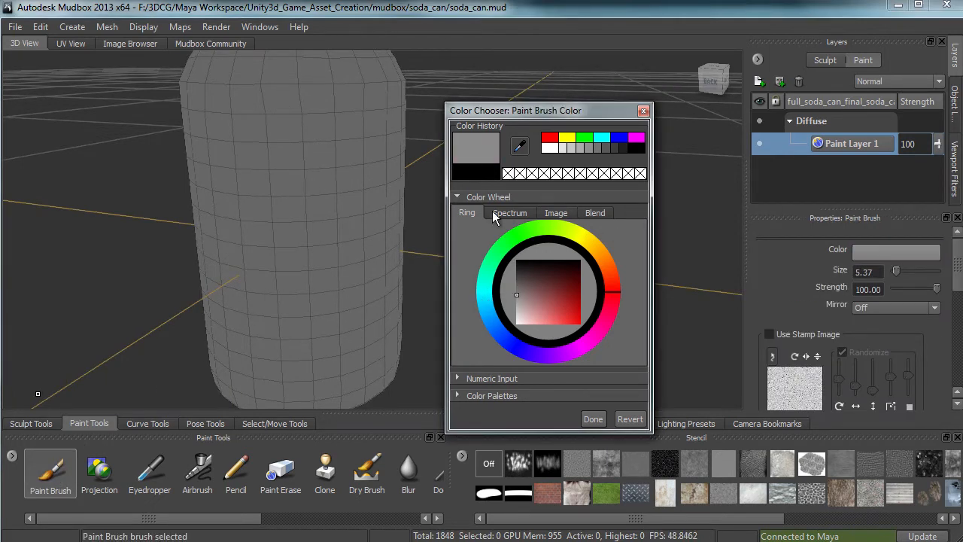
Step: Rename the diffuse layer Paint Layer 1 to base
left_click(845, 136)
double_click(859, 143)
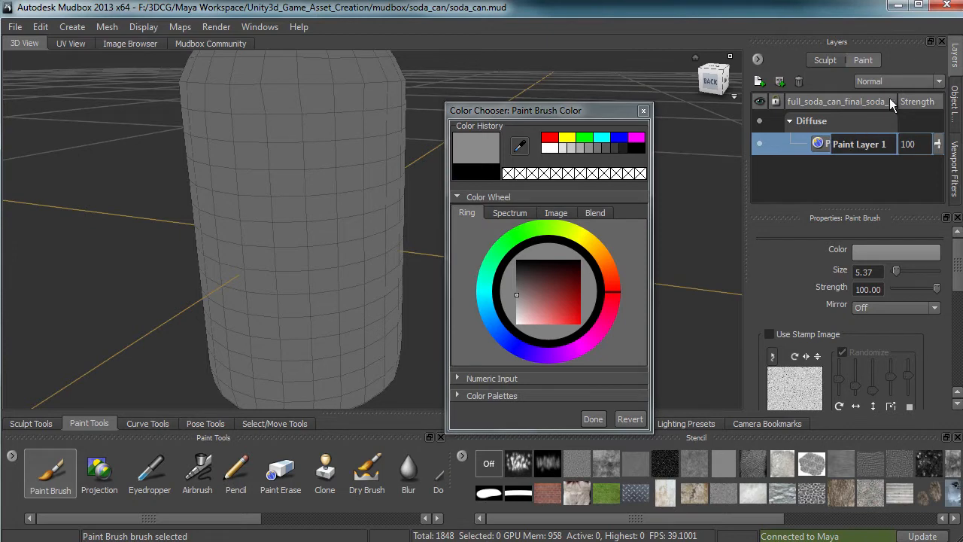
key("ctrl+a")
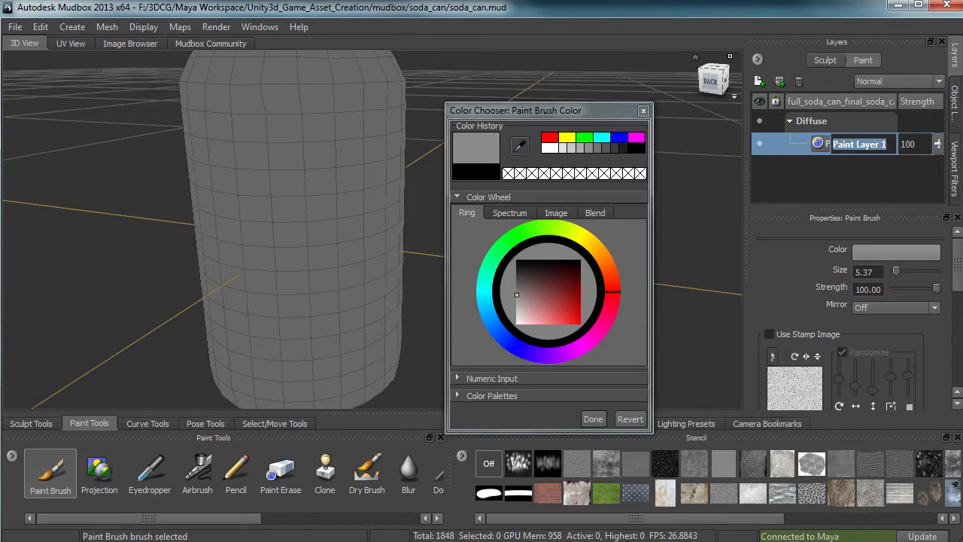
type("bs")
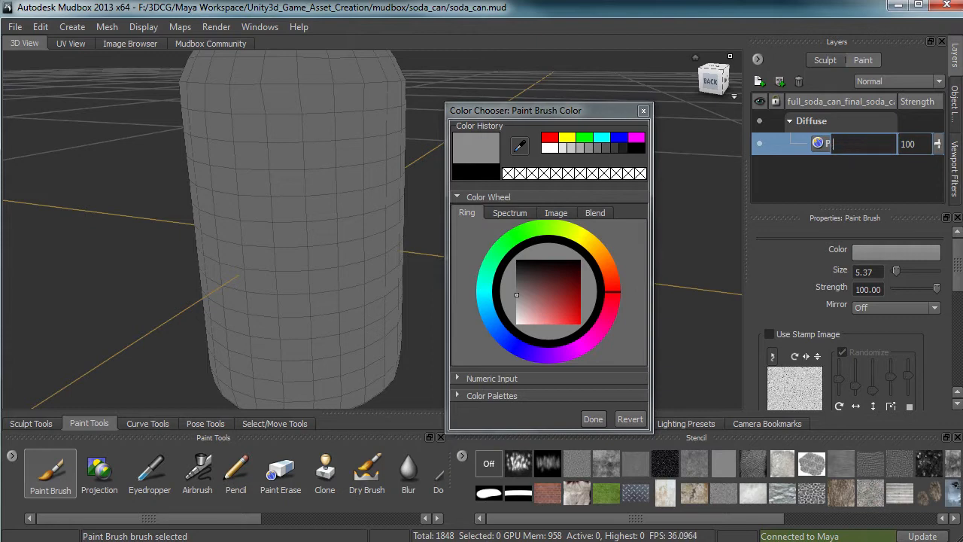
key("Return")
Step: Set the brush colour to a very light grey and flood the base layer from the back view of the can
right_click_drag(238, 161, 307, 163, "alt")
left_click_drag(524, 293, 498, 315)
right_click_drag(361, 273, 308, 273, "alt")
left_click_drag(308, 273, 372, 273, "alt")
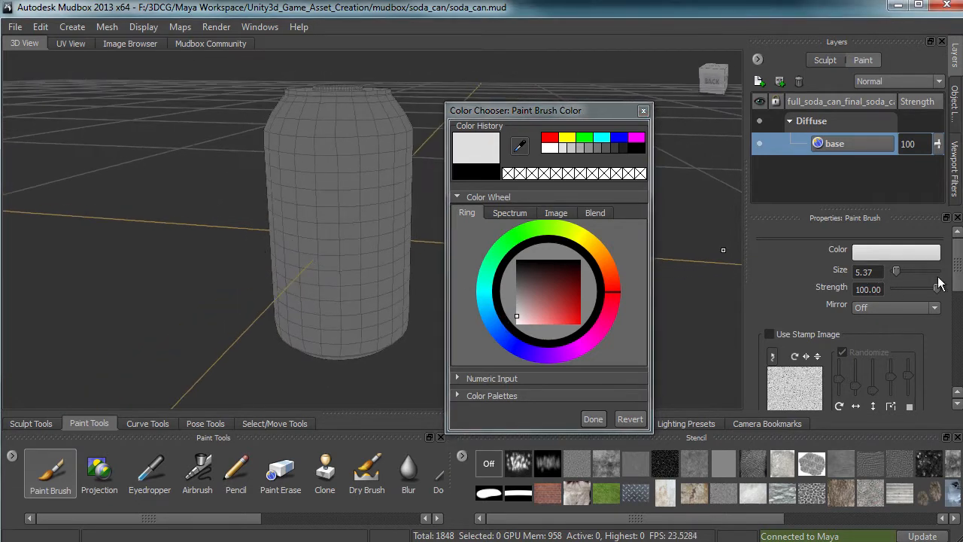
left_click_drag(957, 278, 949, 376)
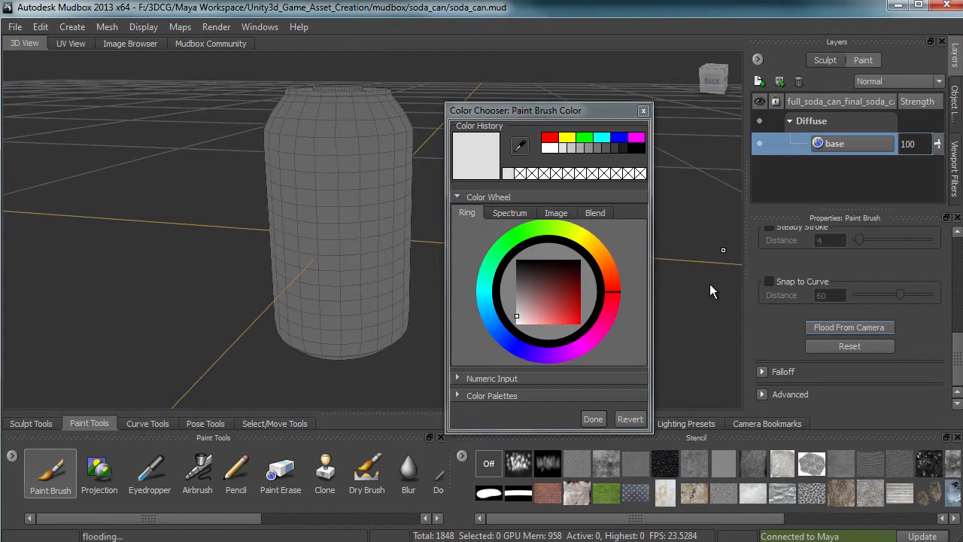
left_click(873, 327)
Step: Flood the unpainted areas of the can with the light grey from a side view and from above
mouse_move(333, 241)
left_mouse_down("alt")
mouse_move(285, 217)
mouse_move(665, 215)
left_mouse_up("alt")
left_click_drag(354, 234, 316, 248, "alt")
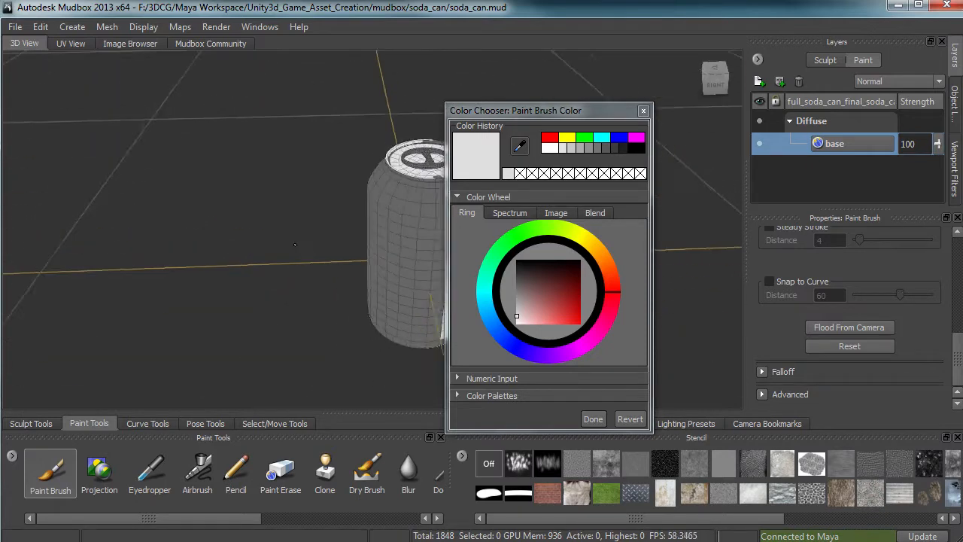
right_click_drag(316, 248, 234, 210, "alt")
left_click(840, 324)
left_click_drag(296, 248, 340, 278, "alt")
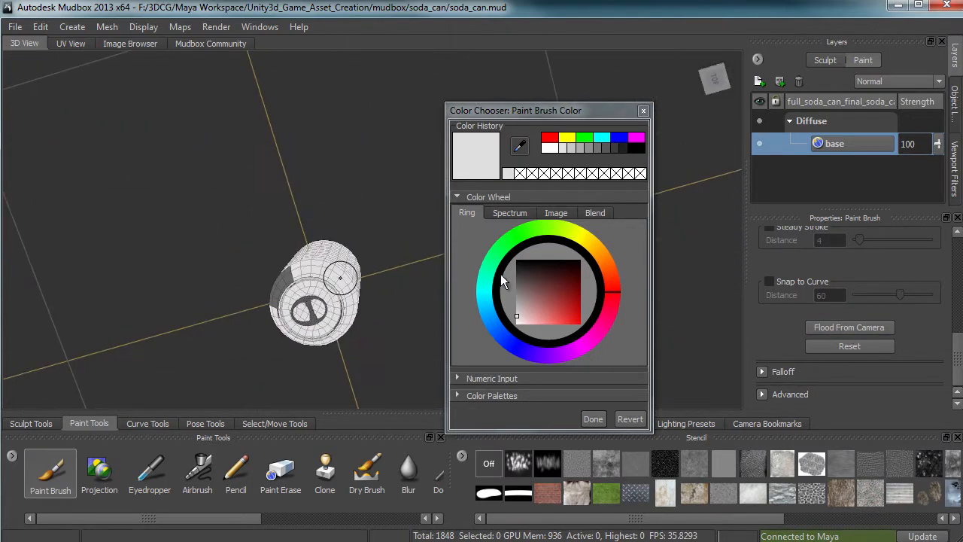
left_click(850, 327)
Step: Paint the unpainted pull tab on the can's lid with the light grey
left_click_drag(306, 245, 291, 157, "alt")
right_click_drag(290, 157, 316, 173, "alt")
middle_click_drag(294, 173, 436, 331, "alt")
middle_click_drag(328, 290, 180, 196, "alt")
right_click_drag(180, 196, 344, 185, "alt")
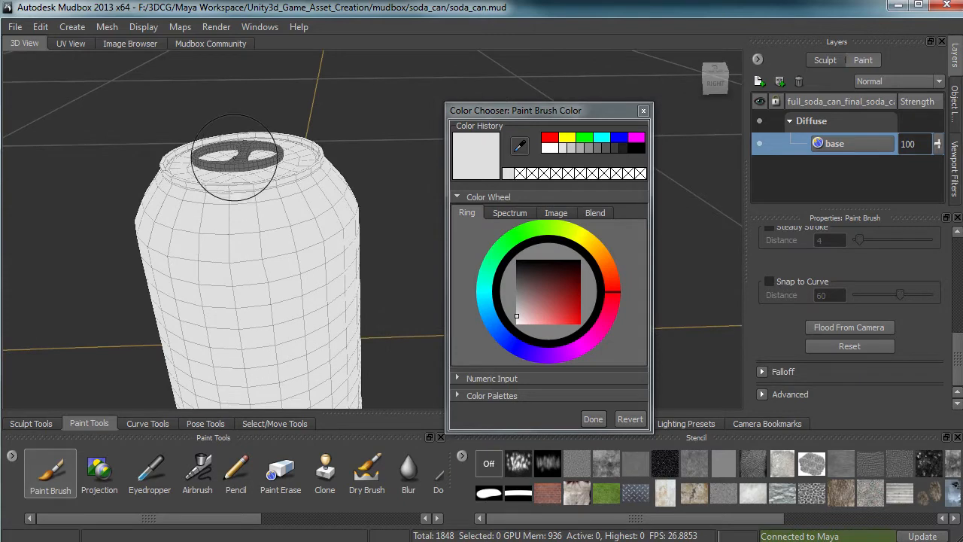
right_click_drag(245, 162, 301, 150, "alt")
mouse_move(249, 154)
middle_mouse_down("alt")
mouse_move(333, 217)
mouse_move(232, 179)
middle_mouse_up("alt")
mouse_move(197, 178)
left_mouse_down()
mouse_move(208, 188)
mouse_move(217, 164)
mouse_move(243, 205)
mouse_move(189, 173)
mouse_move(183, 154)
mouse_move(256, 181)
left_mouse_up()
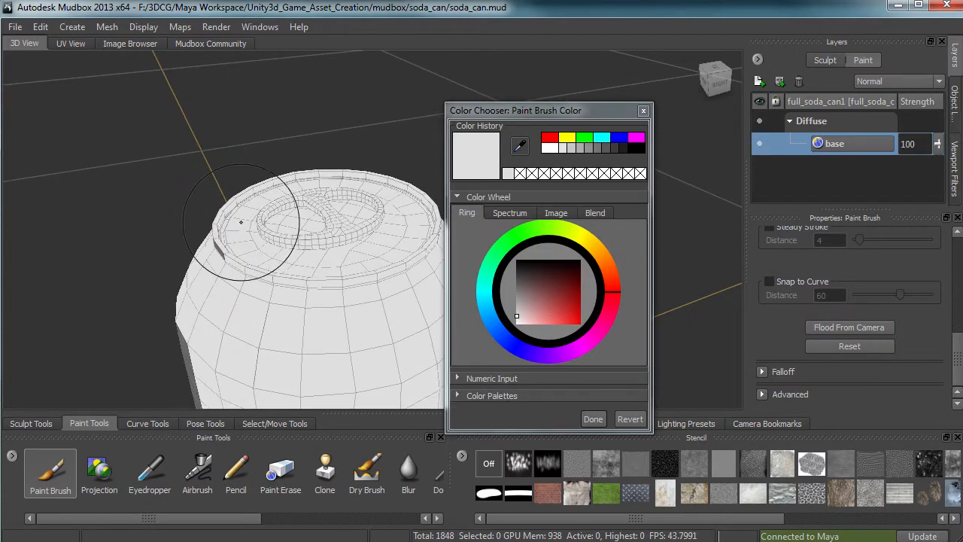
Step: Flood the remaining unpainted vertical strip on the can's side with the light grey
left_click_drag(227, 260, 286, 166, "alt")
right_click_drag(286, 165, 240, 155, "alt")
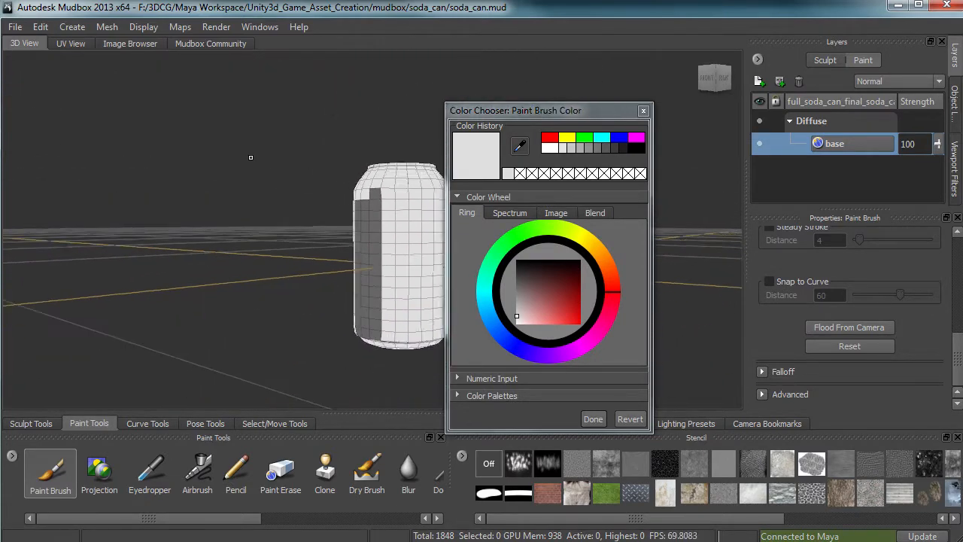
middle_click_drag(240, 155, 192, 80, "alt")
left_click(827, 325)
mouse_move(678, 262)
left_mouse_down("alt")
mouse_move(434, 132)
mouse_move(353, 170)
mouse_move(331, 202)
mouse_move(352, 212)
mouse_move(361, 267)
mouse_move(442, 178)
left_mouse_up("alt")
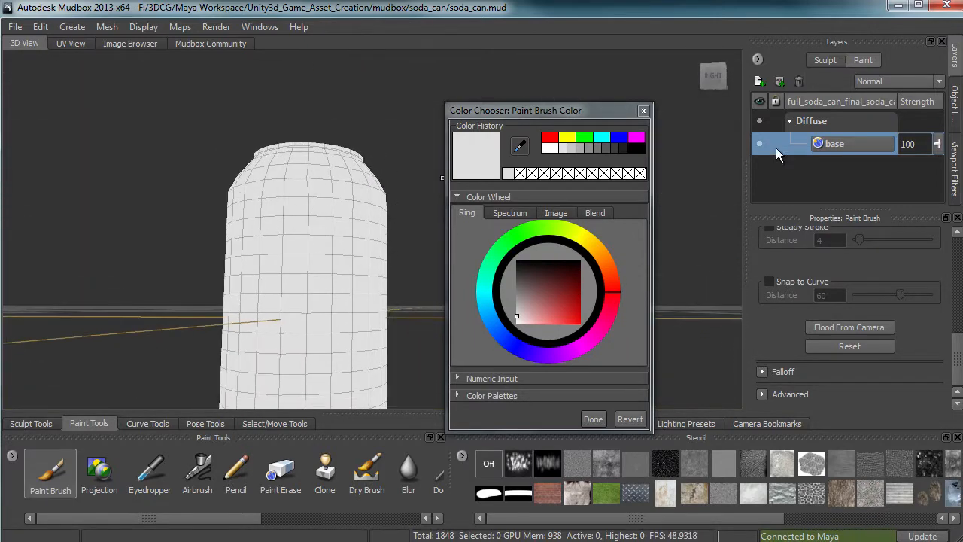
Step: Create a new diffuse paint layer named chrome at size 2048, saved as Photoshop 8 bit RGBA
right_click(833, 153)
left_click(870, 166)
triple_click(541, 236)
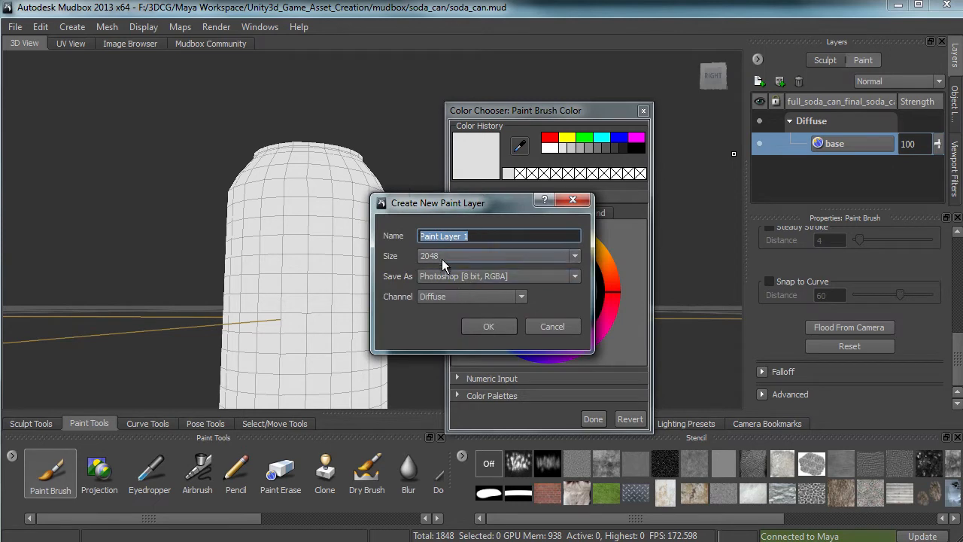
left_click_drag(484, 214, 569, 211)
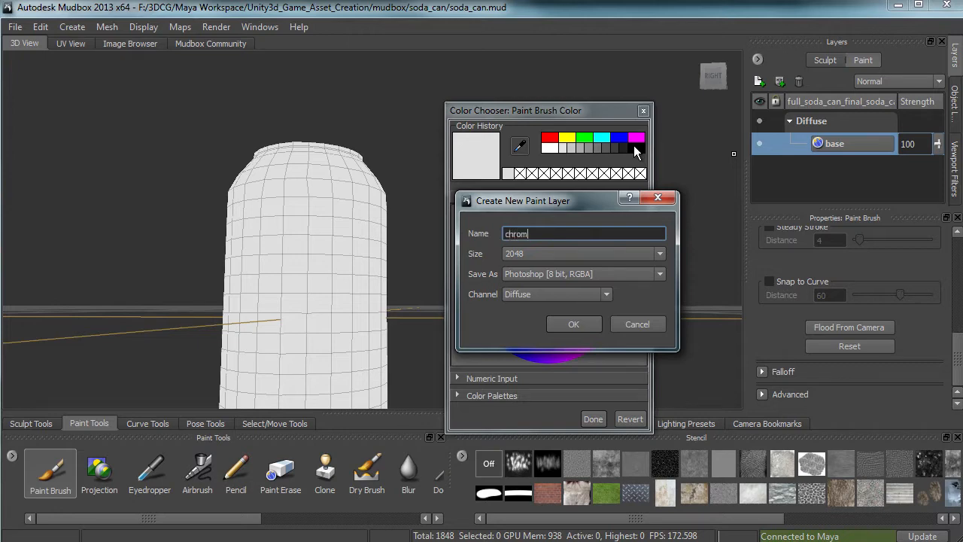
left_click(573, 324)
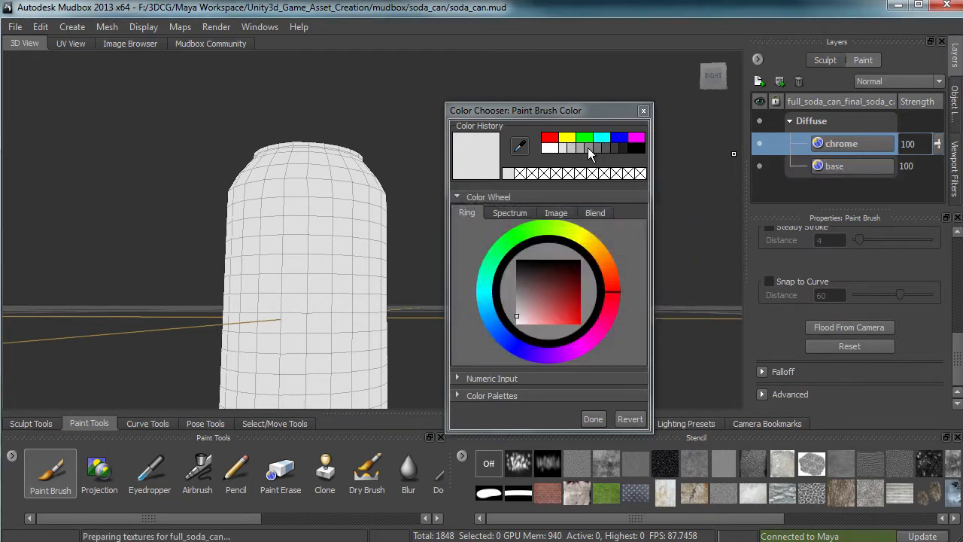
Step: Set the brush to a medium-light grey swatch and paint the can's top rim on the chrome layer
left_click(587, 147)
left_click(573, 148)
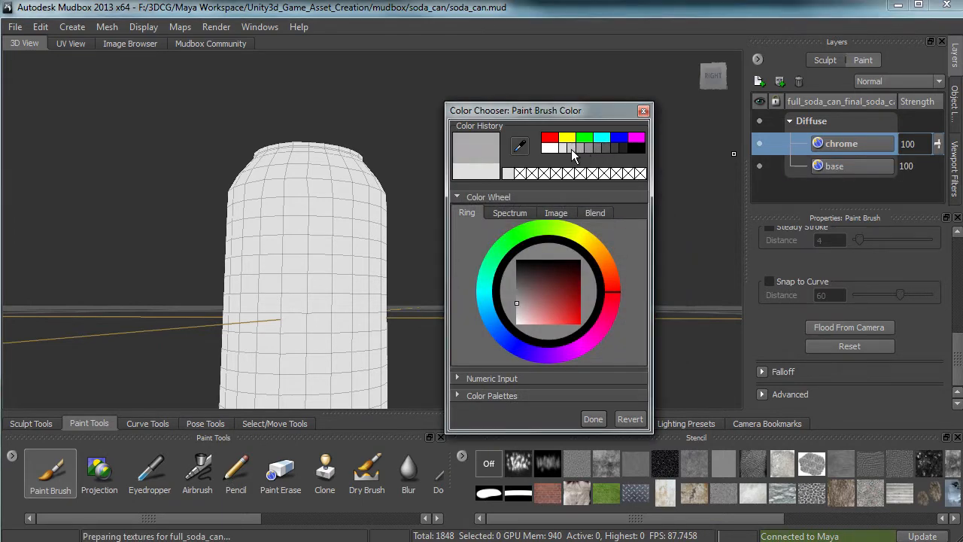
left_click_drag(322, 168, 460, 172, "alt")
middle_click_drag(440, 171, 249, 204, "alt")
right_click_drag(248, 204, 338, 200, "alt")
middle_click_drag(150, 203, 340, 196, "alt")
right_click_drag(259, 198, 398, 187, "alt")
mouse_move(397, 186)
left_mouse_down("alt")
mouse_move(335, 208)
mouse_move(296, 241)
mouse_move(323, 309)
mouse_move(380, 263)
mouse_move(315, 177)
mouse_move(279, 212)
mouse_move(197, 241)
mouse_move(192, 259)
mouse_move(226, 367)
mouse_move(282, 376)
mouse_move(327, 365)
mouse_move(343, 348)
mouse_move(361, 365)
mouse_move(281, 323)
mouse_move(274, 298)
left_mouse_up("alt")
mouse_move(246, 219)
left_mouse_down()
mouse_move(279, 198)
mouse_move(366, 207)
mouse_move(385, 259)
mouse_move(382, 293)
mouse_move(351, 355)
mouse_move(313, 342)
mouse_move(273, 221)
mouse_move(271, 236)
mouse_move(338, 242)
mouse_move(410, 225)
mouse_move(279, 235)
mouse_move(214, 226)
mouse_move(399, 244)
mouse_move(208, 227)
left_mouse_up()
mouse_move(101, 249)
left_mouse_down("alt")
mouse_move(154, 264)
mouse_move(316, 226)
mouse_move(273, 215)
left_mouse_up("alt")
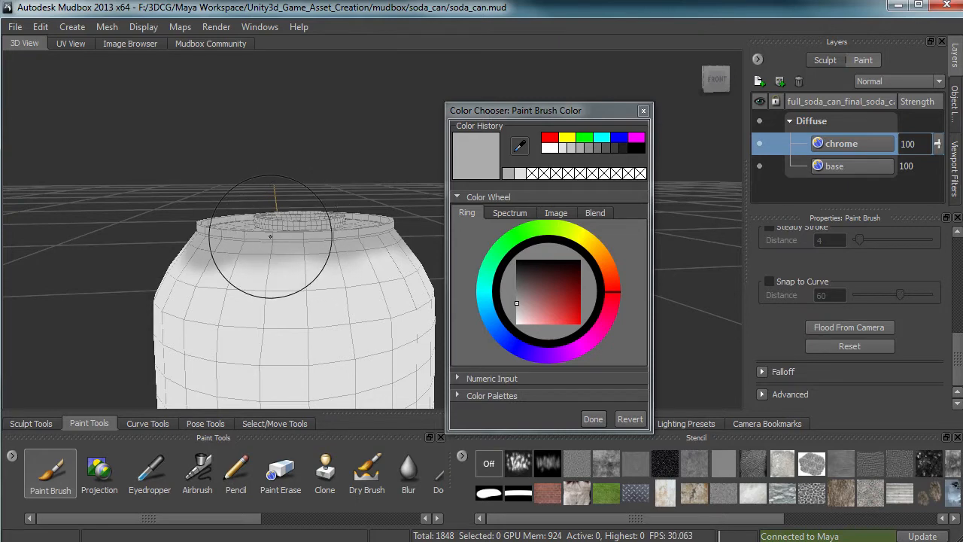
Step: Reduce the brush size to 1.76 and add a layer mask to the chrome layer
key("b")
mouse_move(270, 236)
left_mouse_down()
mouse_move(319, 236)
mouse_move(229, 236)
left_mouse_up()
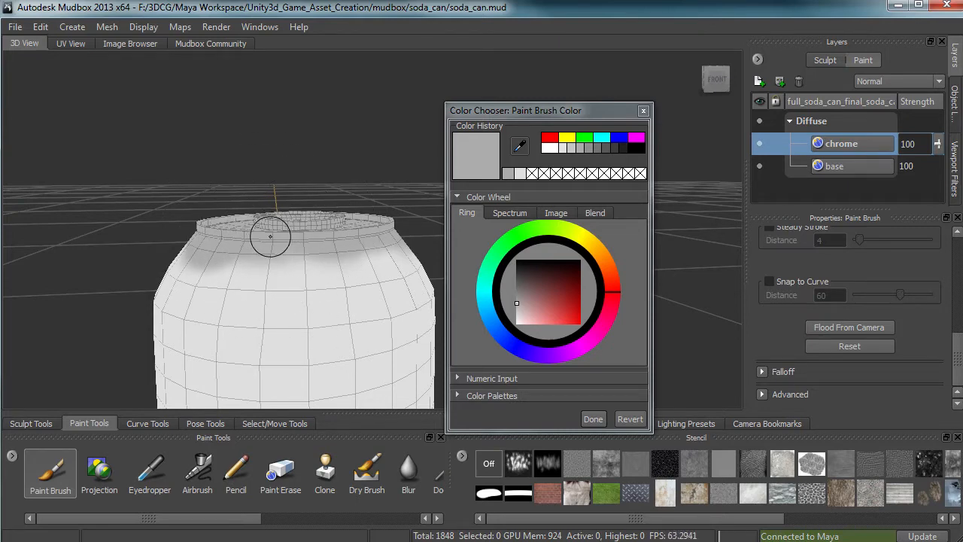
right_click(858, 144)
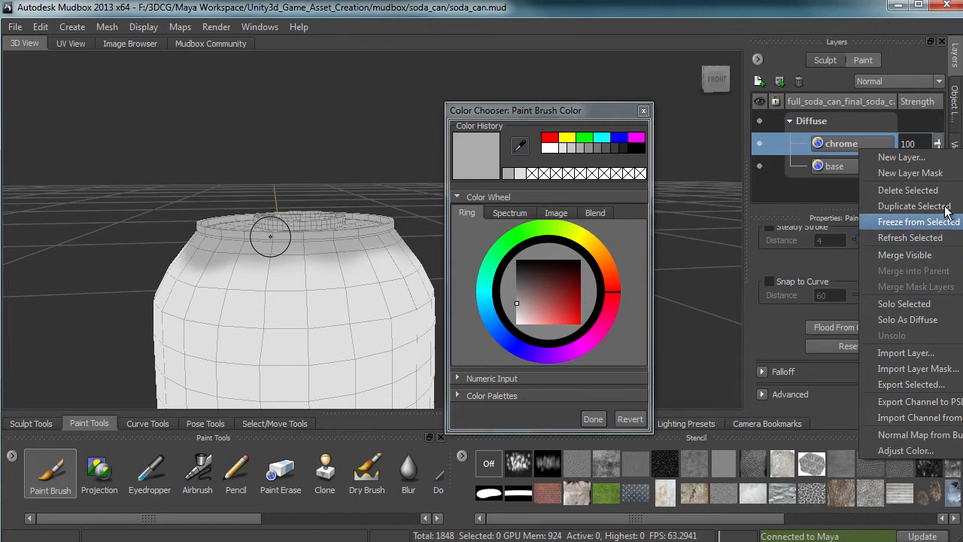
left_click(939, 173)
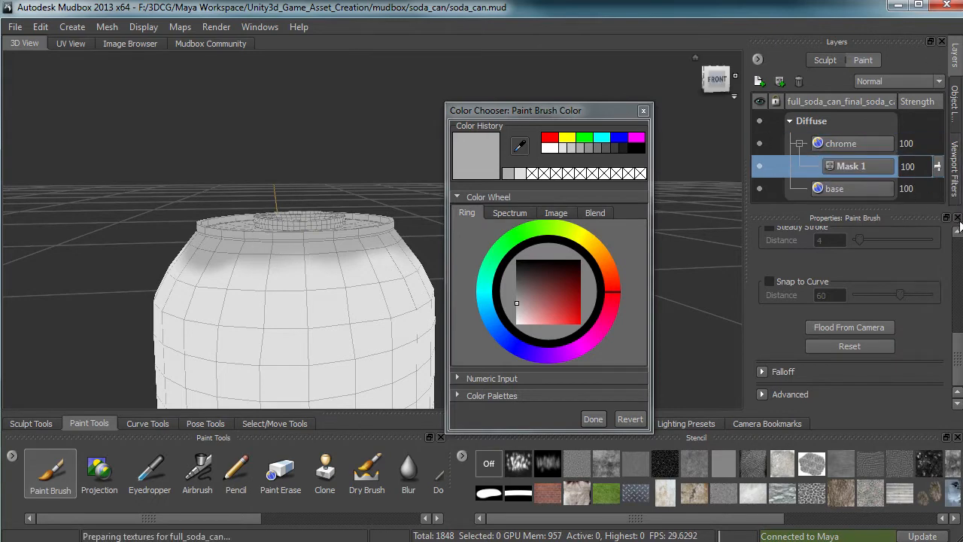
left_click_drag(958, 348, 958, 232)
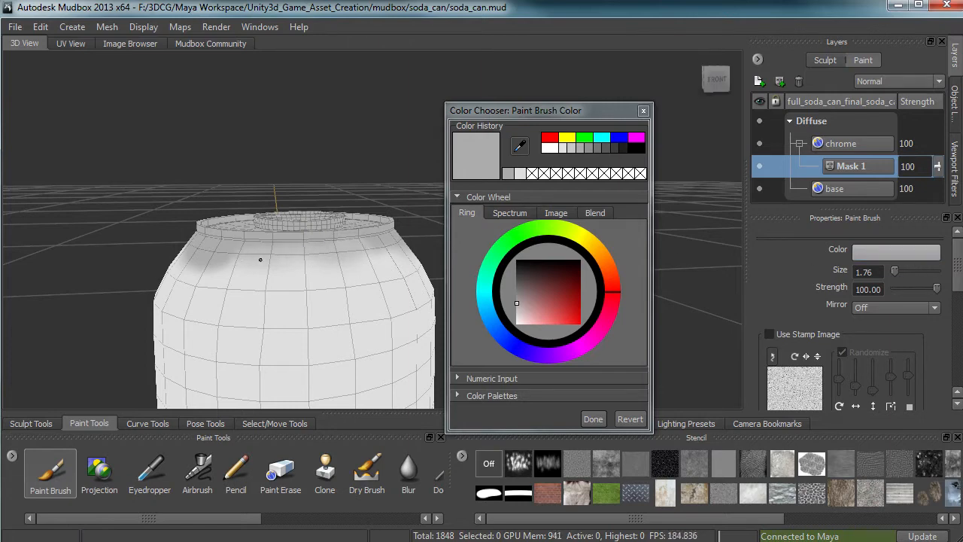
Step: Set the brush color to black and paint the chrome layer's mask below the can's rim on the front side
mouse_move(308, 273)
right_mouse_down("alt")
mouse_move(422, 251)
mouse_move(391, 263)
mouse_move(331, 258)
mouse_move(356, 254)
right_mouse_up("alt")
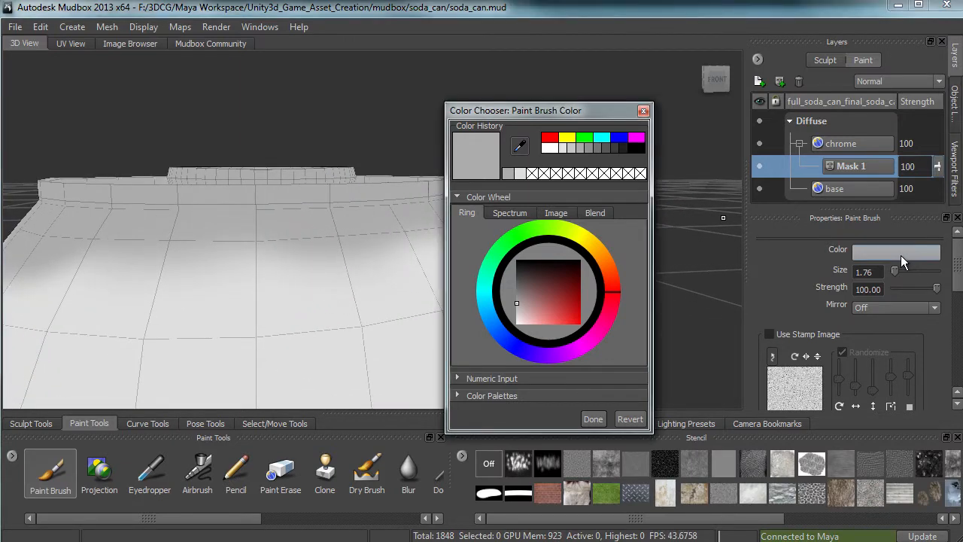
left_click(638, 149)
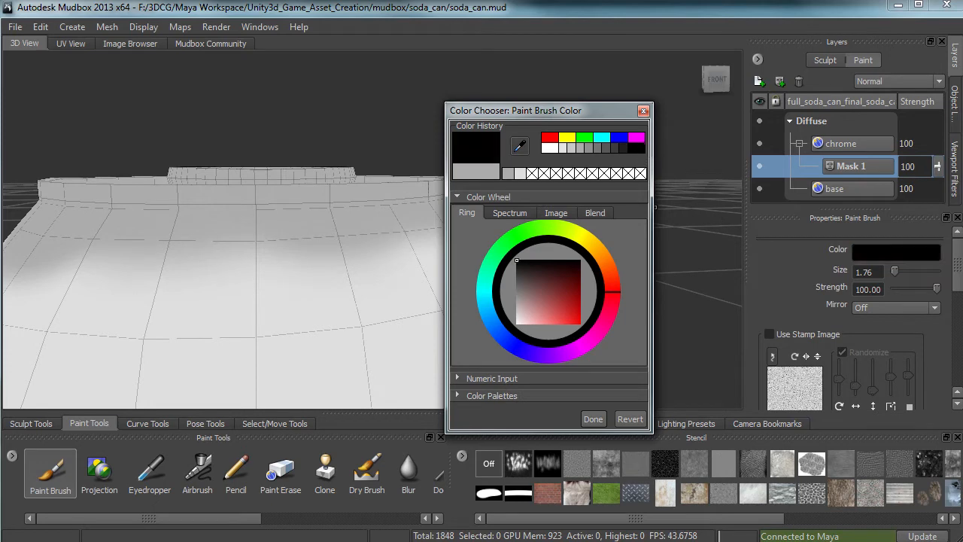
mouse_move(385, 252)
left_mouse_down()
mouse_move(343, 243)
mouse_move(292, 259)
mouse_move(281, 241)
mouse_move(120, 239)
mouse_move(212, 243)
left_mouse_up()
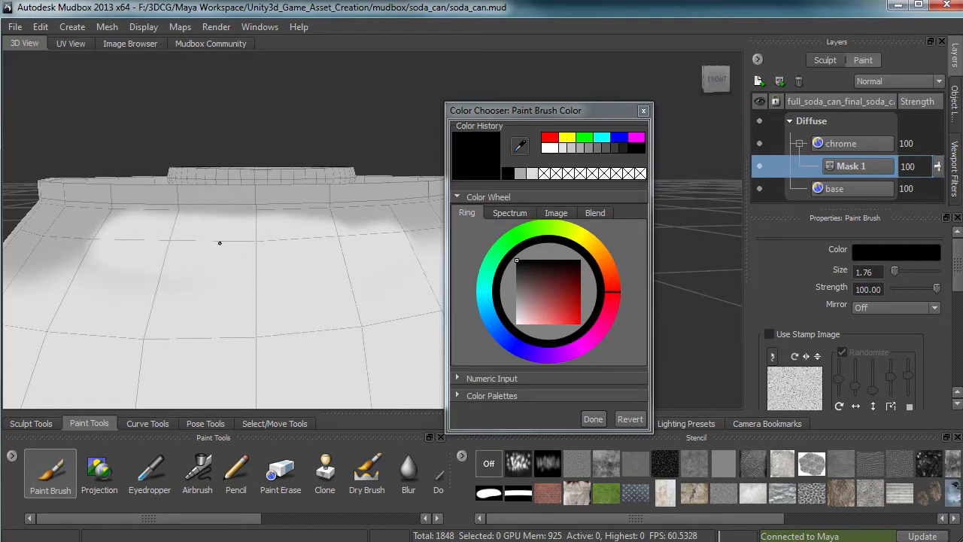
left_click_drag(294, 239, 426, 233)
left_click_drag(148, 258, 98, 255)
Step: Mask out the chrome spill on the can's shoulder around its left side with black
mouse_move(188, 262)
right_mouse_down("alt")
mouse_move(224, 263)
mouse_move(181, 270)
right_mouse_up("alt")
mouse_move(181, 271)
left_mouse_down("alt")
mouse_move(290, 270)
mouse_move(196, 271)
mouse_move(206, 264)
mouse_move(54, 251)
mouse_move(316, 241)
mouse_move(155, 228)
mouse_move(292, 222)
mouse_move(49, 214)
left_mouse_up("alt")
mouse_move(49, 214)
left_mouse_down("alt")
mouse_move(151, 250)
mouse_move(248, 252)
left_mouse_up("alt")
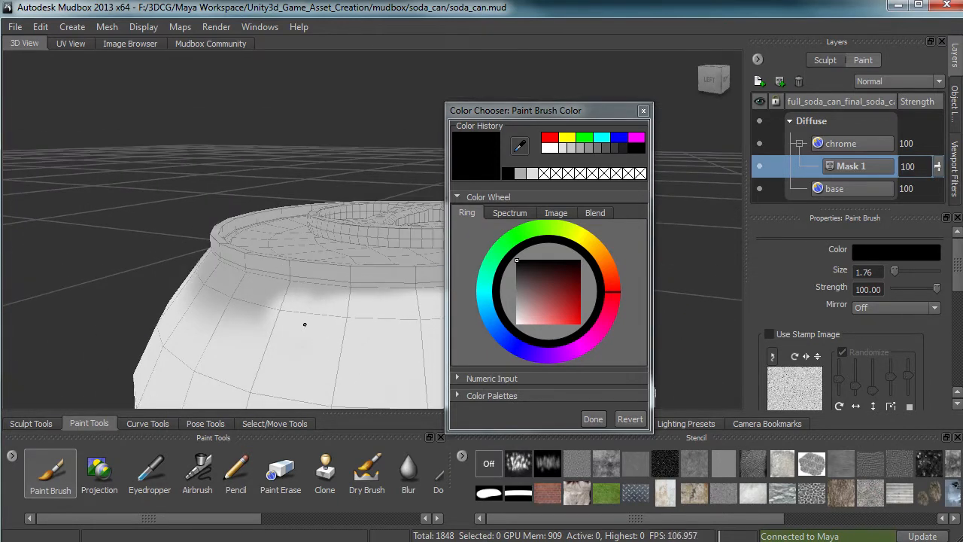
left_click_drag(304, 324, 236, 313)
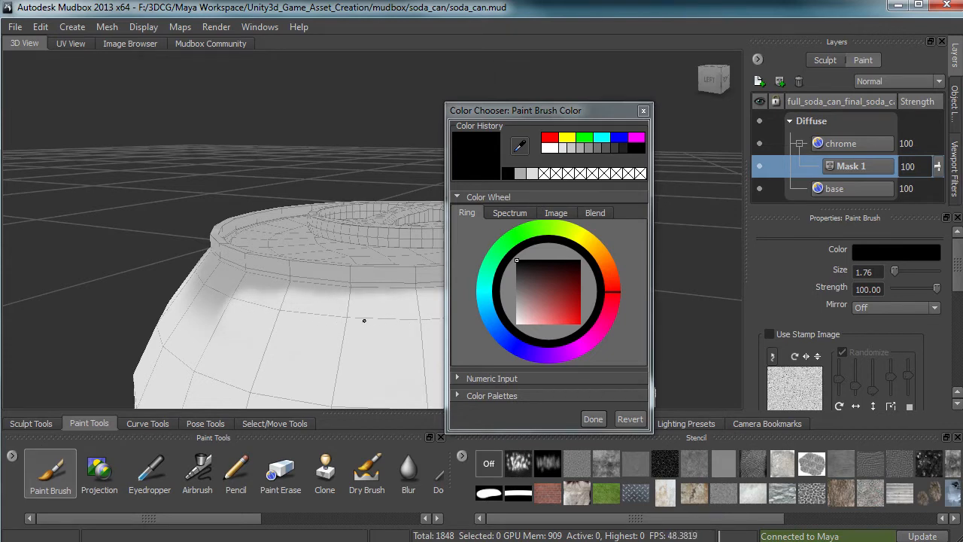
mouse_move(297, 315)
left_mouse_down()
mouse_move(214, 301)
mouse_move(243, 310)
mouse_move(256, 298)
mouse_move(219, 286)
mouse_move(219, 304)
mouse_move(225, 295)
left_mouse_up()
middle_click_drag(226, 294, 266, 245, "alt")
mouse_move(255, 234)
left_mouse_down()
mouse_move(255, 214)
mouse_move(239, 209)
mouse_move(271, 223)
left_mouse_up()
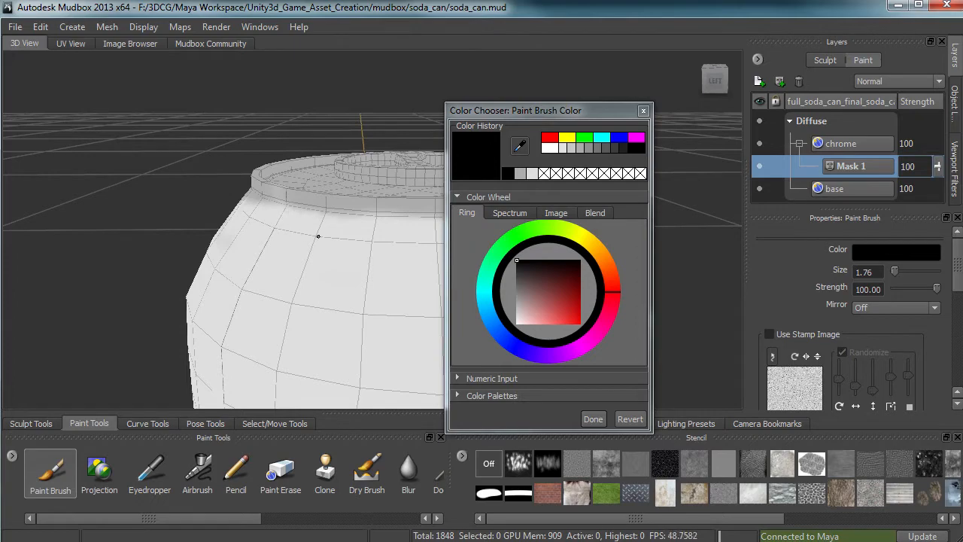
Step: Continue masking the chrome spill below the rim across the back of the can
left_click_drag(253, 243, 318, 283, "alt")
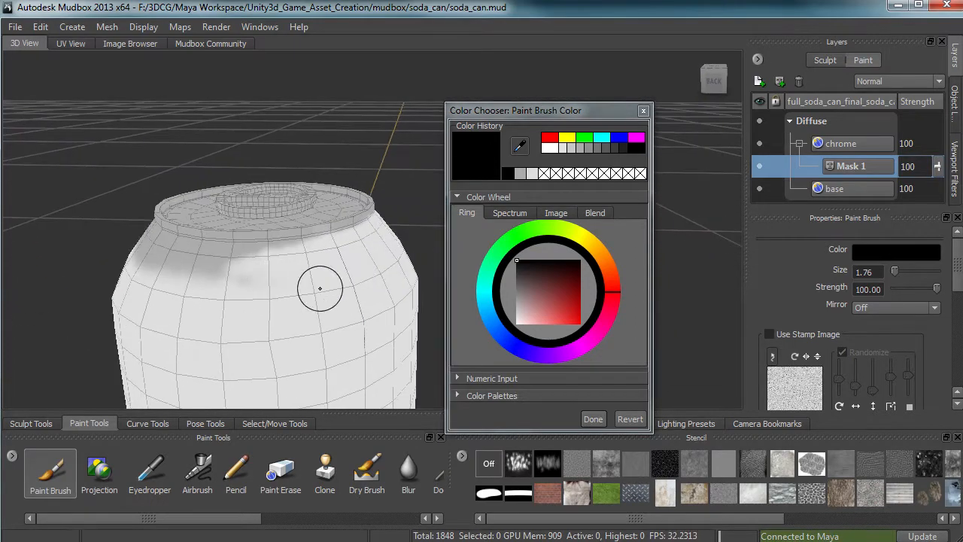
mouse_move(199, 265)
left_mouse_down()
mouse_move(172, 271)
mouse_move(187, 275)
left_mouse_up()
left_click_drag(270, 271, 125, 243)
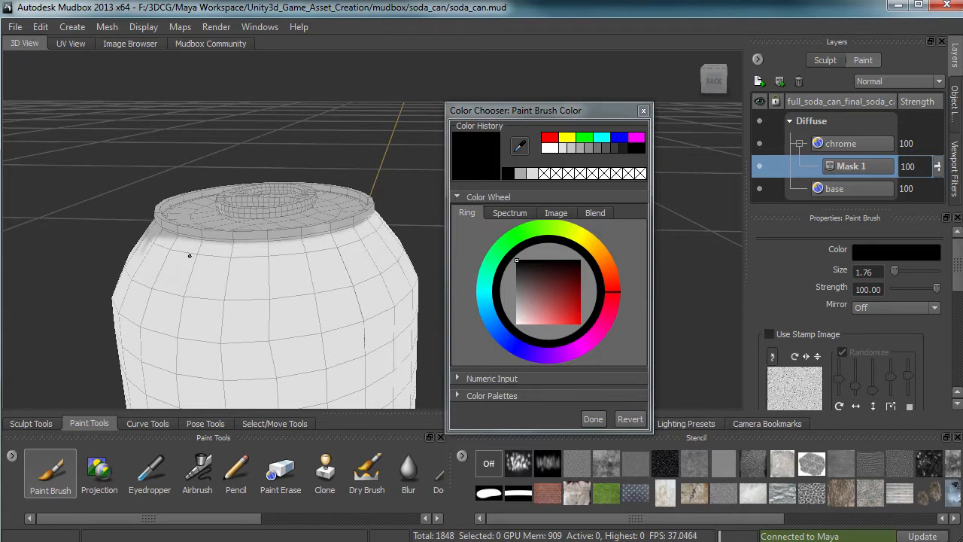
left_click_drag(155, 268, 207, 231, "alt")
mouse_move(291, 267)
left_mouse_down()
mouse_move(203, 243)
mouse_move(231, 253)
mouse_move(220, 233)
mouse_move(316, 230)
mouse_move(180, 224)
left_mouse_up()
Step: Set the mask brush to the light grey swatch for restoring chrome along the rim on the can's right side
right_click_drag(321, 226, 391, 214, "alt")
left_click_drag(337, 216, 281, 255, "alt")
right_click_drag(282, 255, 421, 229, "alt")
left_click_drag(420, 229, 323, 252, "alt")
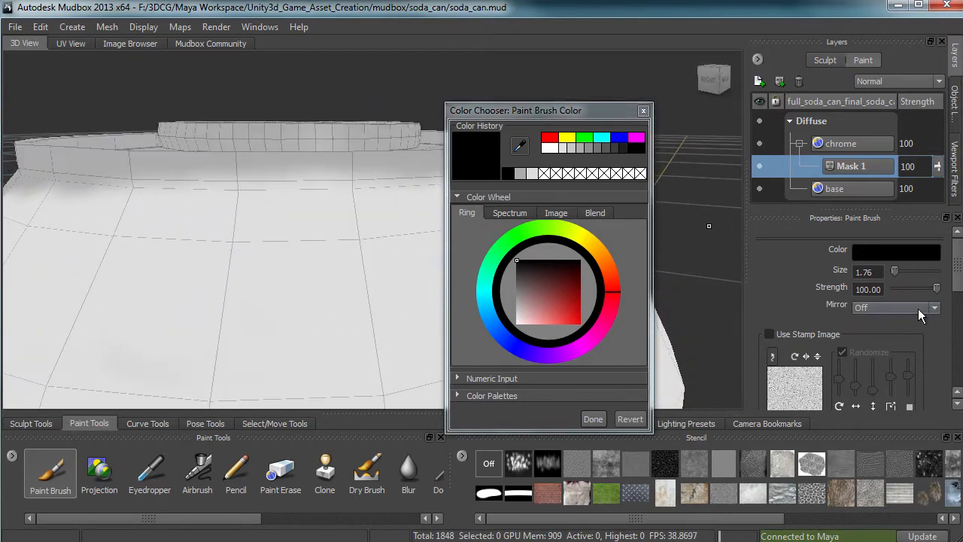
left_click(926, 253)
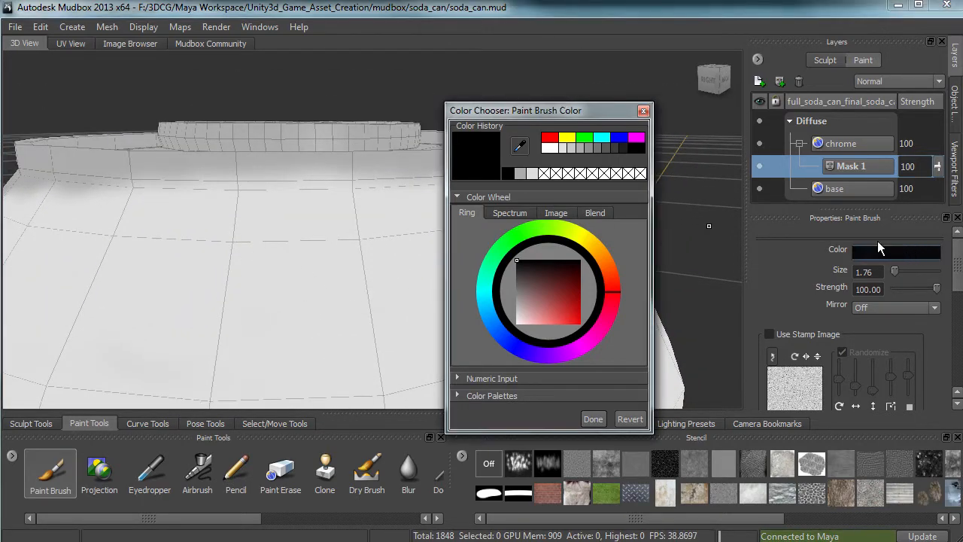
left_click(530, 173)
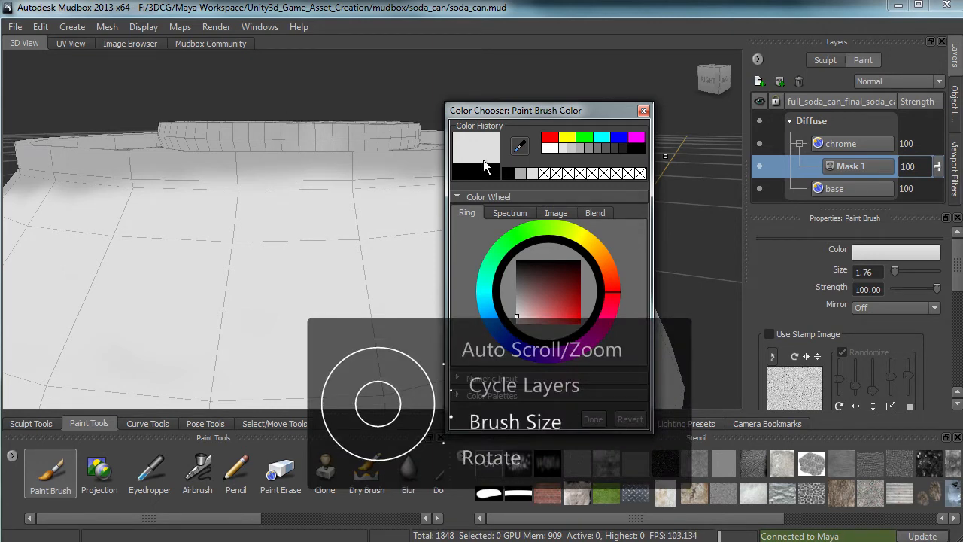
mouse_move(342, 175)
left_mouse_down()
mouse_move(314, 183)
mouse_move(309, 197)
mouse_move(279, 165)
mouse_move(252, 166)
left_mouse_up()
key("ctrl+z")
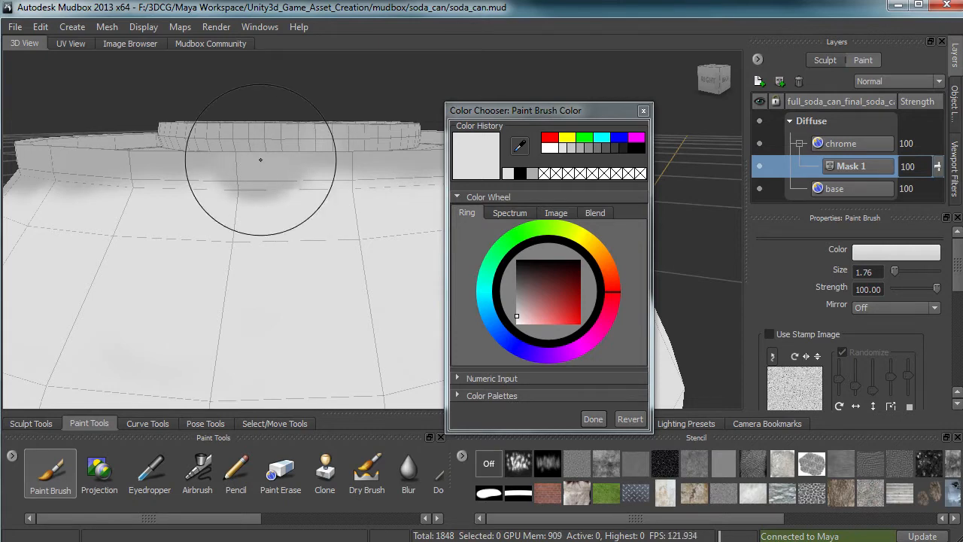
key("ctrl+z")
Step: Reduce the brush size to 0.43 and paint the mask light grey along the rim's lower edge to restore the chrome
key("bracketright")
key("bracketright")
key("bracketright")
key("bracketleft")
key("bracketleft")
key("bracketleft")
key("bracketleft")
key("bracketleft")
key("bracketleft")
key("bracketleft")
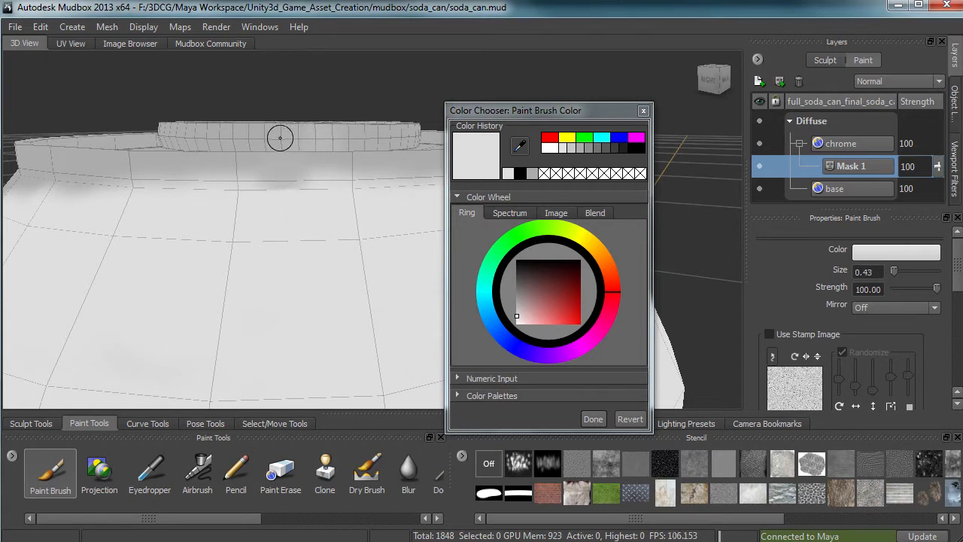
left_click_drag(379, 172, 164, 172)
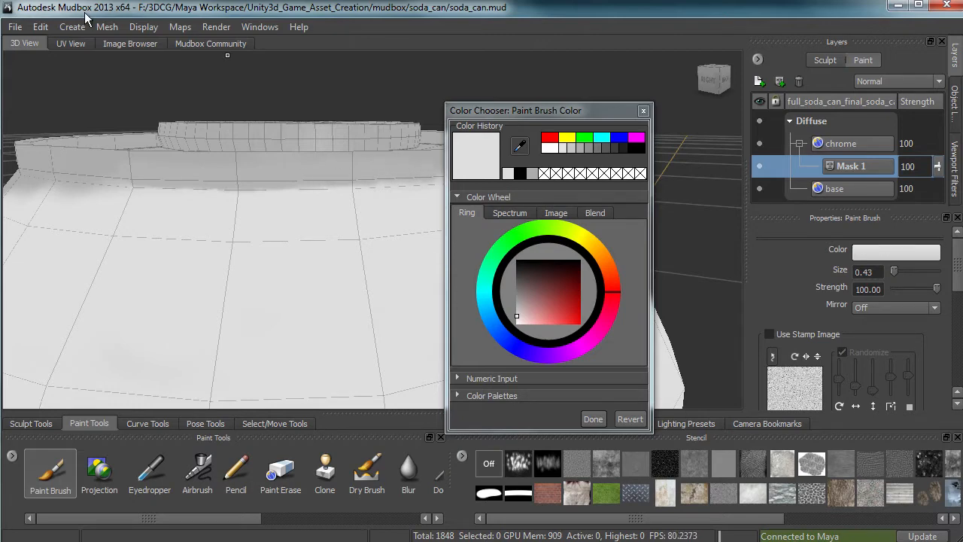
Step: Switch the mask brush to black, set its size to 1.49, and clean the remaining chrome spill below the rim around to the front
right_click_drag(279, 245, 219, 247, "alt")
left_click_drag(219, 247, 294, 271, "alt")
middle_click_drag(282, 255, 215, 240, "alt")
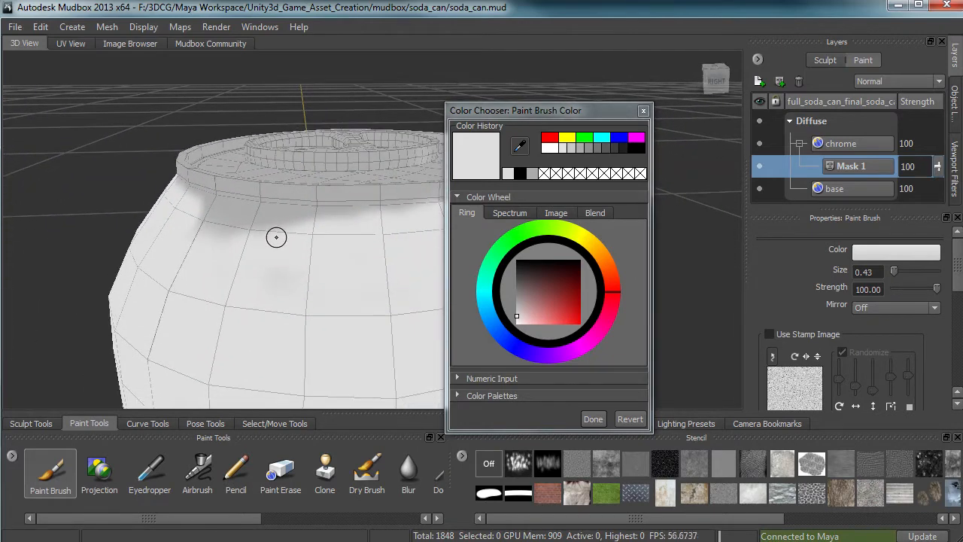
left_click(520, 173)
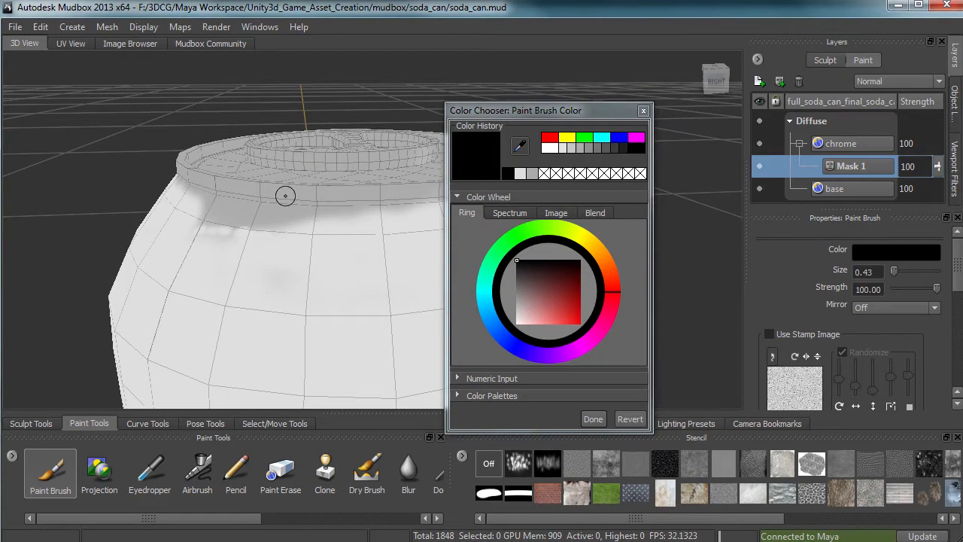
left_click_drag(285, 195, 315, 196)
mouse_move(153, 271)
left_mouse_down("alt")
mouse_move(241, 290)
mouse_move(109, 254)
mouse_move(187, 282)
mouse_move(226, 279)
mouse_move(155, 273)
mouse_move(323, 264)
mouse_move(155, 263)
mouse_move(304, 253)
left_mouse_up("alt")
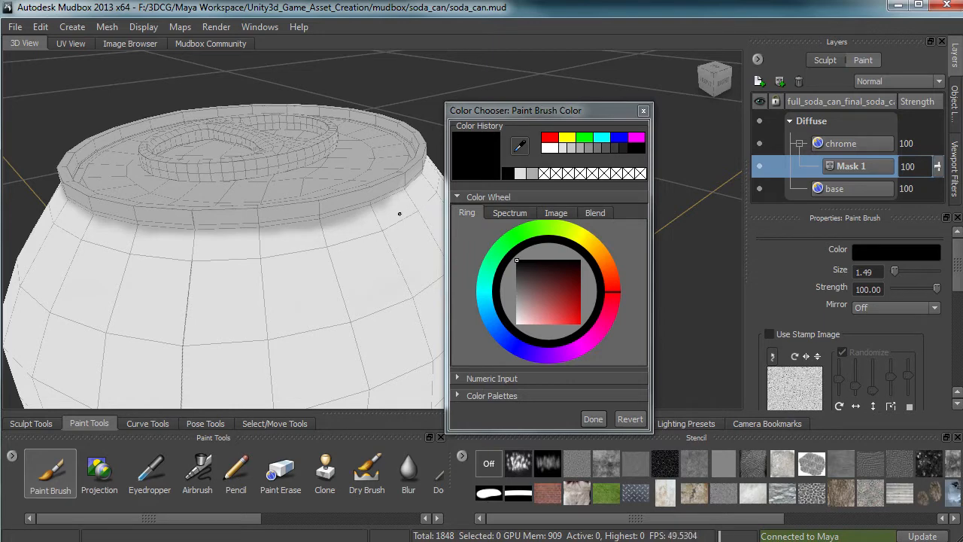
left_click_drag(380, 218, 280, 249)
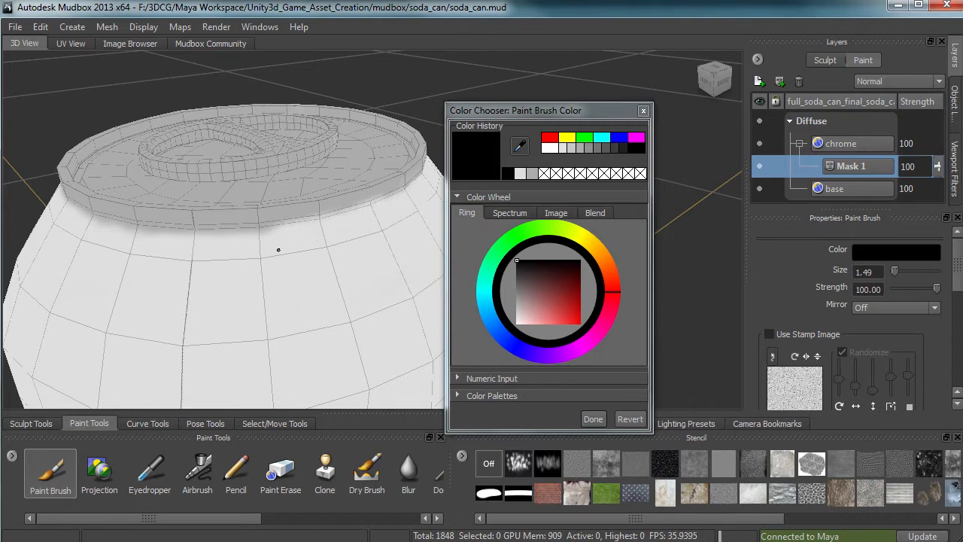
mouse_move(109, 257)
left_mouse_down("alt")
mouse_move(194, 273)
mouse_move(213, 318)
left_mouse_up("alt")
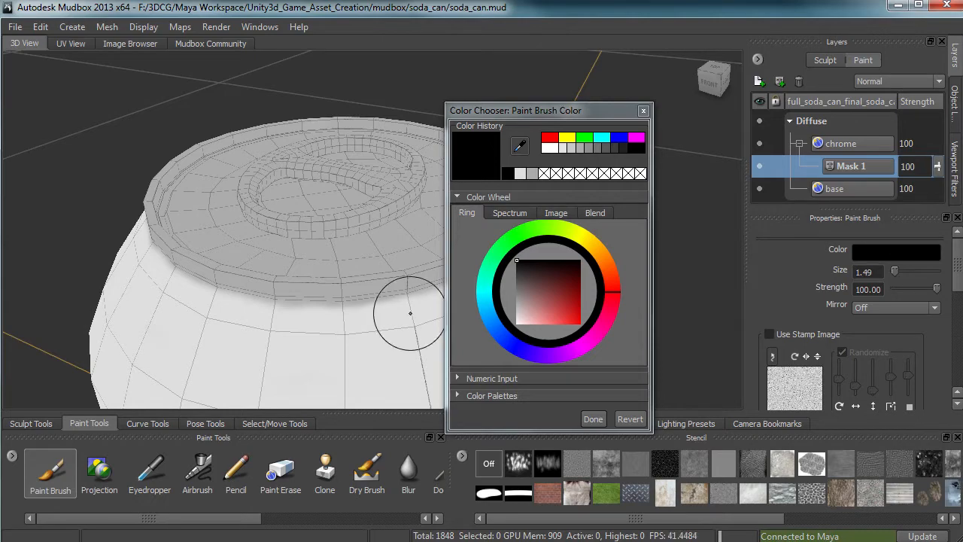
Step: Select the chrome layer, set the brush to the medium-light grey swatch, and paint the center of the can's underside
mouse_move(316, 205)
left_mouse_down("alt")
mouse_move(273, 198)
mouse_move(263, 221)
left_mouse_up("alt")
mouse_move(293, 234)
right_mouse_down("alt")
mouse_move(271, 201)
mouse_move(314, 202)
right_mouse_up("alt")
left_click_drag(222, 232, 260, 60, "alt")
scroll(264, 253, "down", 5)
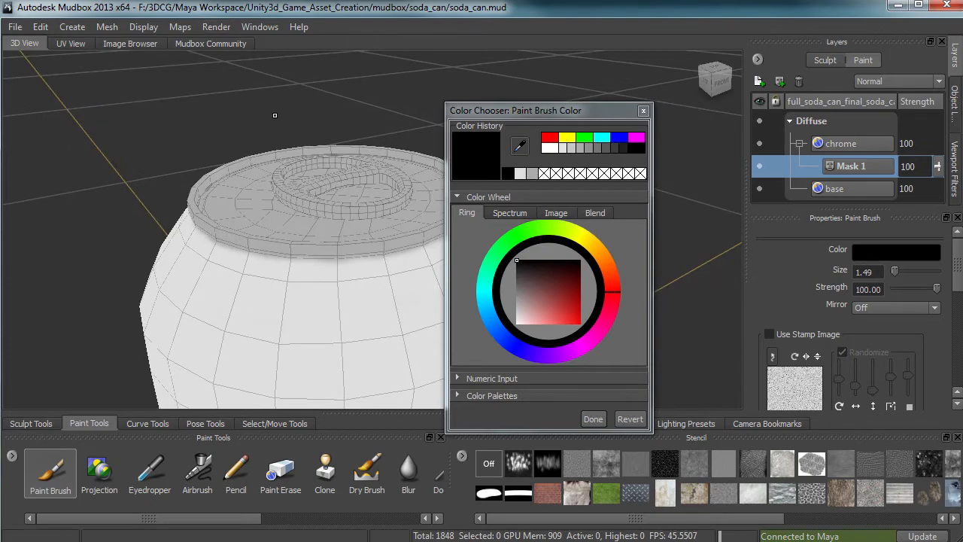
mouse_move(326, 188)
left_mouse_down("alt")
mouse_move(298, 153)
mouse_move(297, 184)
mouse_move(271, 157)
mouse_move(271, 189)
mouse_move(255, 171)
mouse_move(279, 176)
mouse_move(273, 149)
mouse_move(316, 137)
mouse_move(240, 198)
mouse_move(283, 155)
mouse_move(278, 191)
mouse_move(303, 195)
left_mouse_up("alt")
left_click(852, 147)
key("ctrl+z")
left_click(517, 303)
left_click_drag(953, 271, 938, 339)
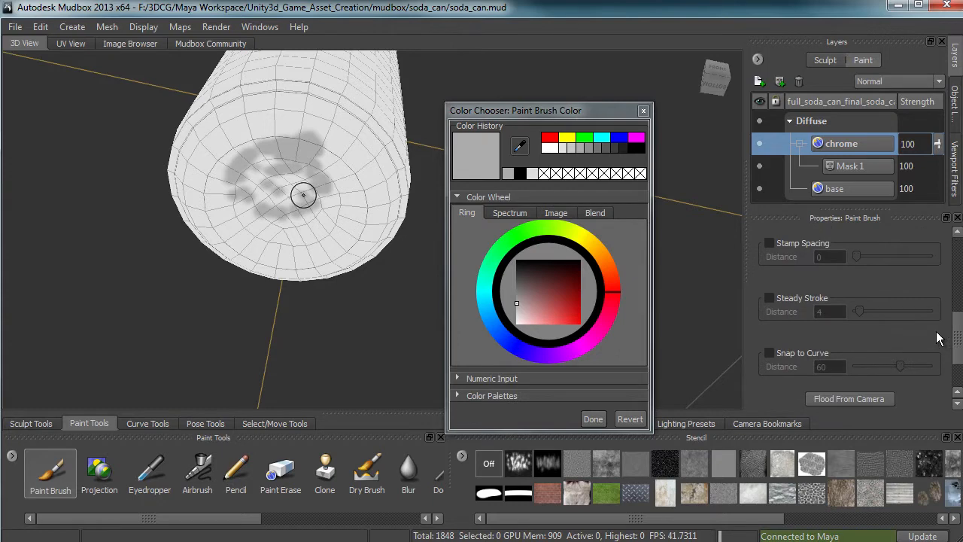
key("ctrl+z")
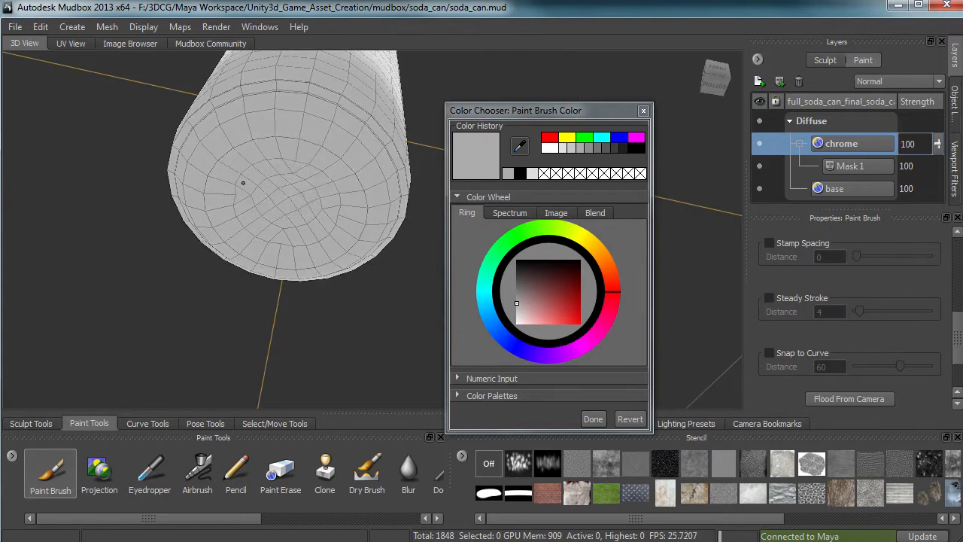
key("ctrl+y")
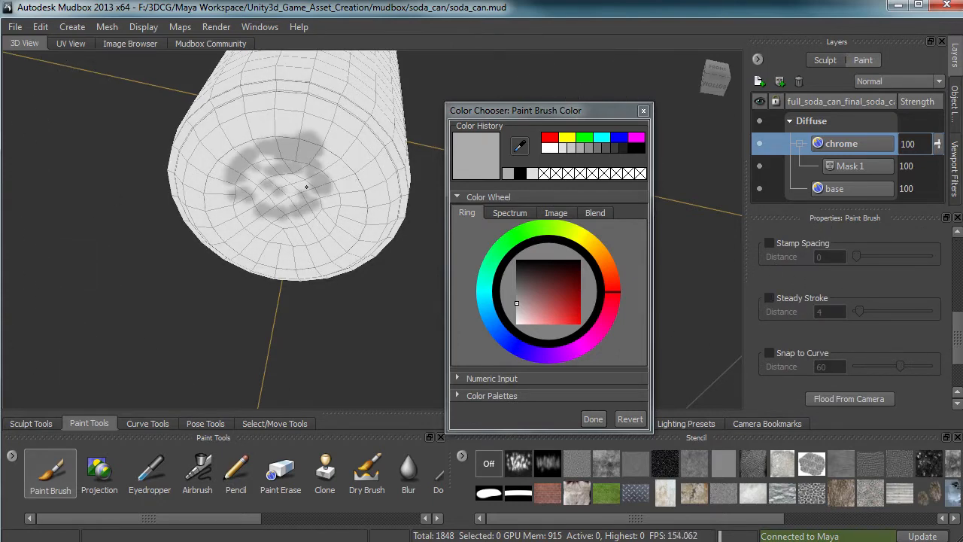
mouse_move(955, 336)
left_mouse_down()
mouse_move(955, 252)
mouse_move(897, 276)
left_mouse_up()
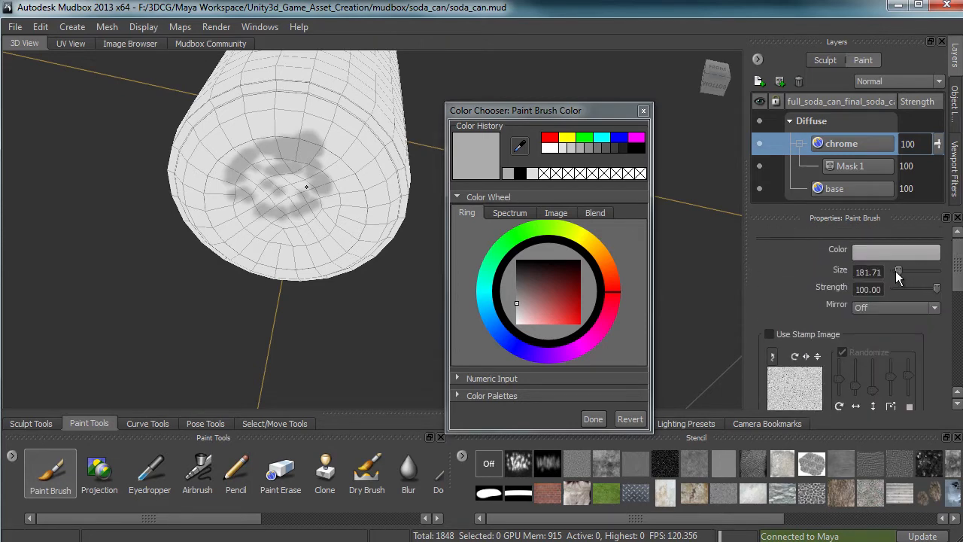
left_click_drag(386, 196, 306, 181)
right_click_drag(306, 181, 245, 187, "alt")
key("ctrl+z")
mouse_move(894, 272)
left_mouse_down()
mouse_move(883, 274)
mouse_move(892, 275)
left_mouse_up()
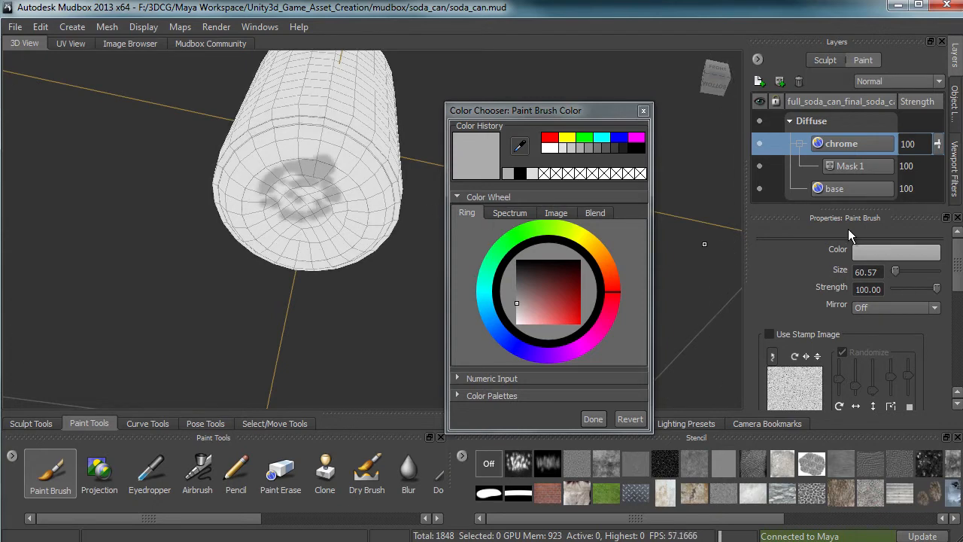
Step: Set the brush size to 2.49 and fill the can's bottom face with grey on the chrome layer
key("b")
left_click_drag(848, 229, 414, 138)
mouse_move(309, 175)
left_mouse_down()
mouse_move(295, 176)
mouse_move(342, 163)
mouse_move(320, 149)
mouse_move(262, 157)
mouse_move(233, 202)
left_mouse_up()
mouse_move(233, 201)
left_mouse_down("alt")
mouse_move(278, 194)
mouse_move(365, 203)
mouse_move(351, 215)
left_mouse_up("alt")
right_click_drag(351, 215, 215, 170, "alt")
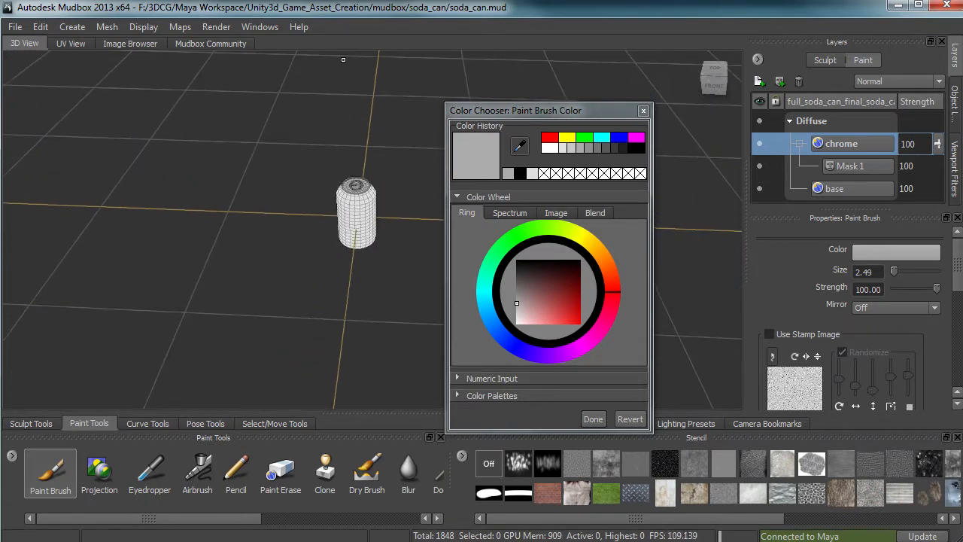
mouse_move(385, 158)
right_mouse_down("alt")
mouse_move(226, 188)
mouse_move(537, 167)
mouse_move(501, 164)
right_mouse_up("alt")
mouse_move(346, 211)
left_mouse_down("alt")
mouse_move(318, 153)
mouse_move(312, 233)
mouse_move(215, 200)
left_mouse_up("alt")
mouse_move(207, 152)
left_mouse_down()
mouse_move(150, 186)
mouse_move(139, 226)
mouse_move(155, 264)
mouse_move(227, 294)
left_mouse_up()
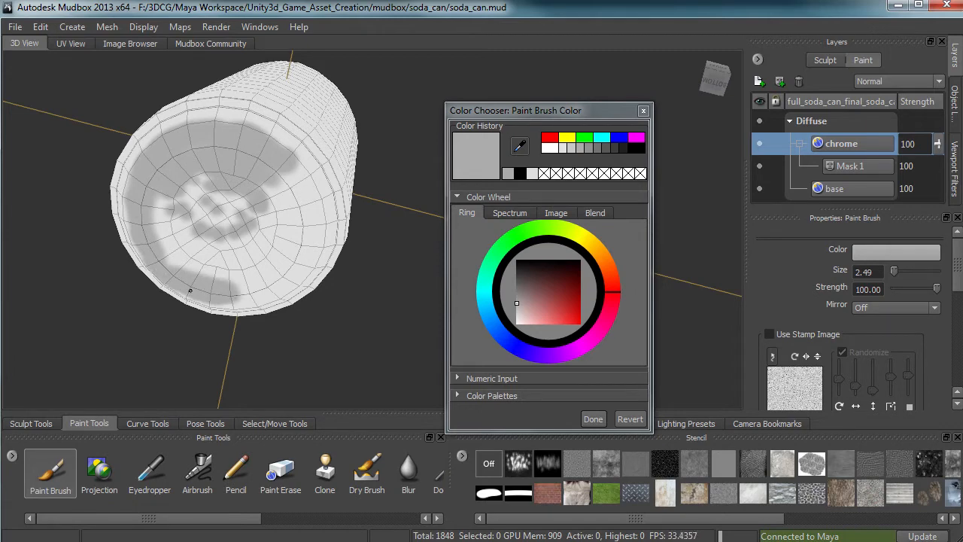
mouse_move(220, 301)
left_mouse_down()
mouse_move(287, 279)
mouse_move(315, 241)
mouse_move(280, 152)
mouse_move(165, 233)
mouse_move(167, 215)
mouse_move(241, 271)
mouse_move(292, 227)
mouse_move(284, 188)
mouse_move(286, 230)
mouse_move(268, 219)
left_mouse_up()
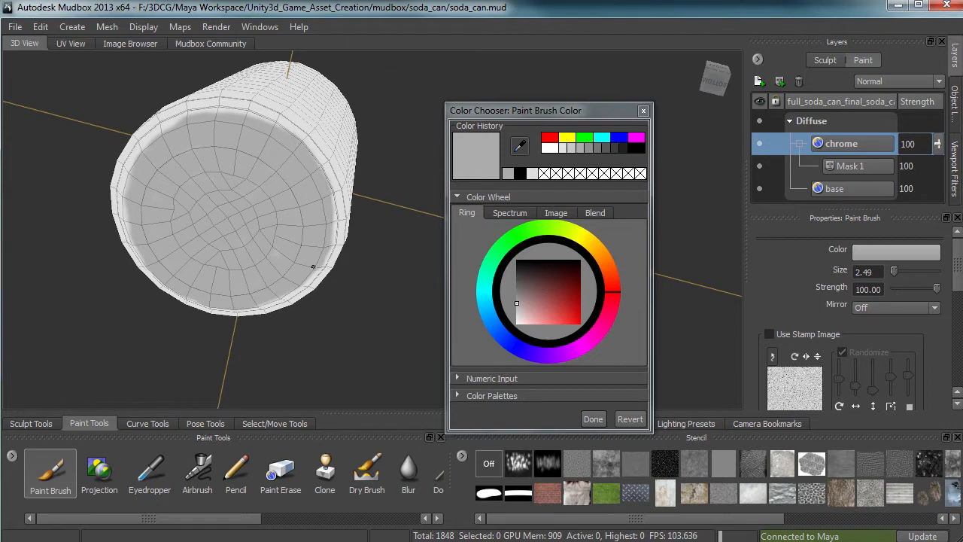
Step: Paint grey on the chrome layer around the can's bottom rim and beveled lower edge on all sides
mouse_move(260, 295)
left_mouse_down("alt")
mouse_move(276, 179)
mouse_move(303, 215)
mouse_move(311, 142)
left_mouse_up("alt")
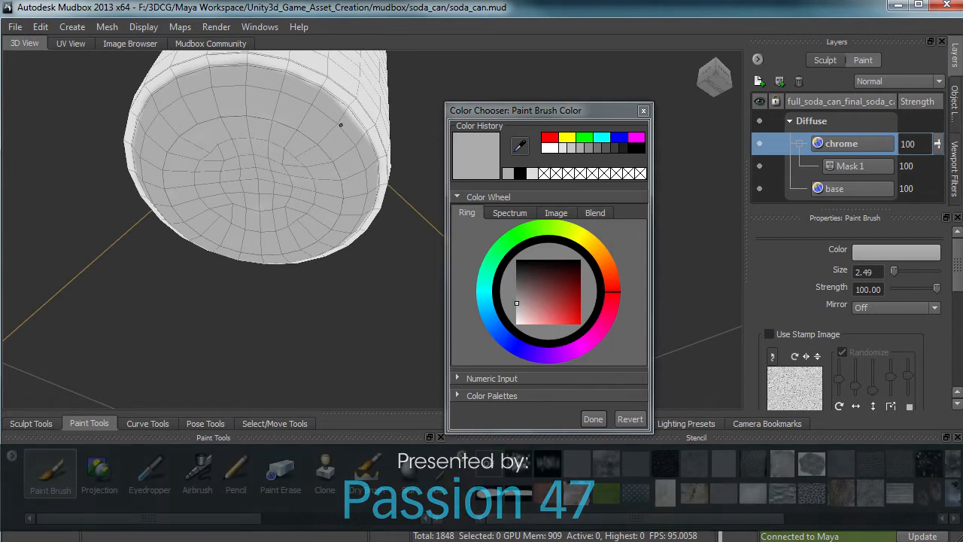
left_click_drag(276, 201, 345, 183, "alt")
left_click_drag(333, 146, 387, 210, "alt")
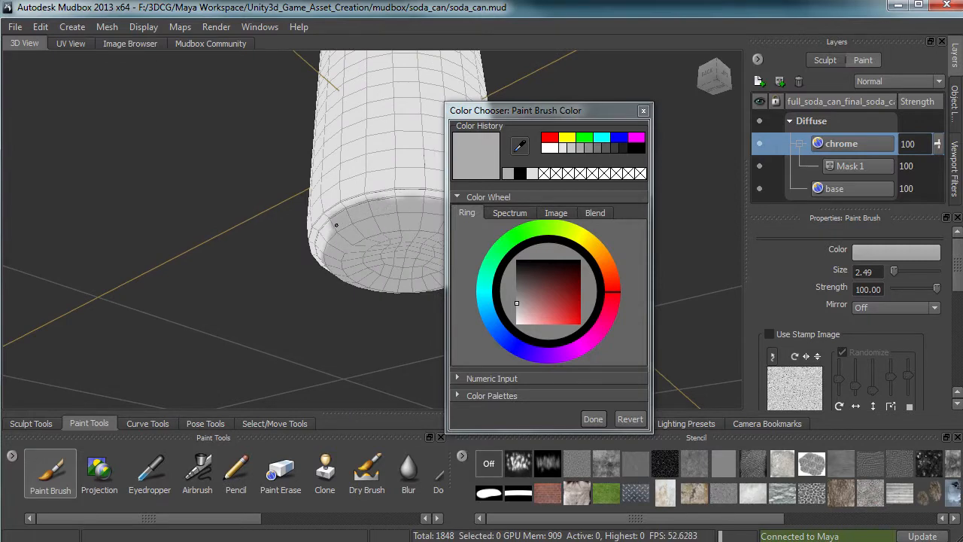
mouse_move(337, 217)
left_mouse_down("alt")
mouse_move(437, 179)
mouse_move(386, 187)
left_mouse_up("alt")
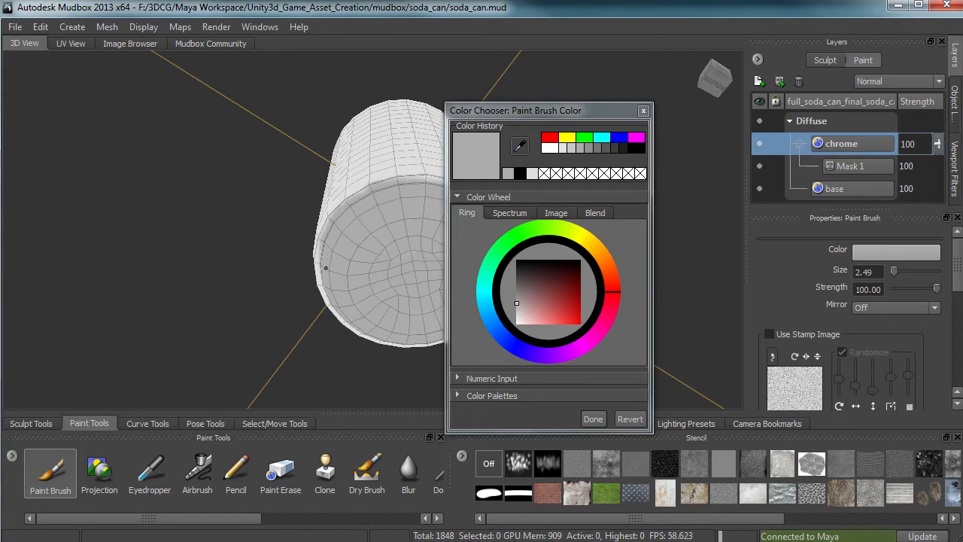
mouse_move(345, 314)
left_mouse_down("alt")
mouse_move(341, 220)
mouse_move(324, 209)
mouse_move(260, 233)
mouse_move(291, 204)
left_mouse_up("alt")
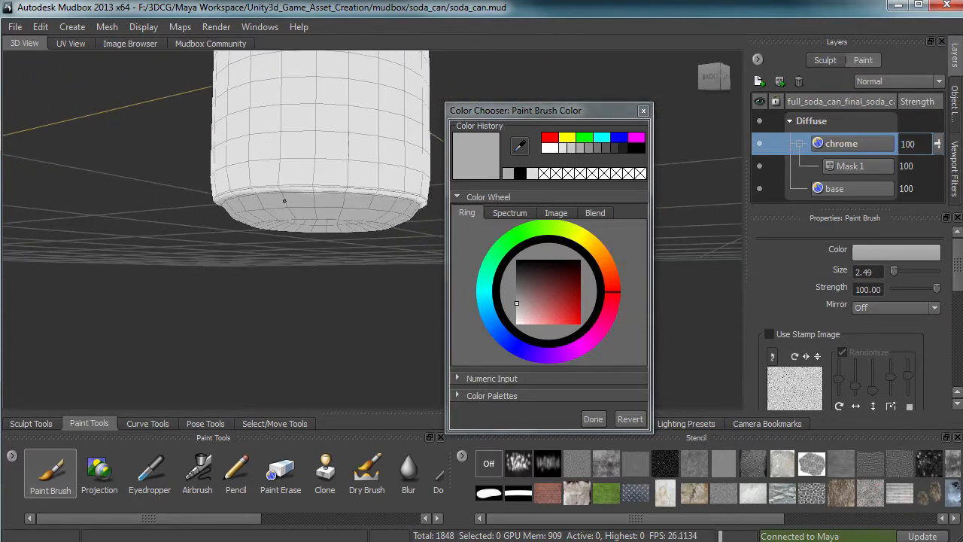
mouse_move(408, 200)
left_mouse_down("alt")
mouse_move(258, 215)
mouse_move(218, 212)
mouse_move(225, 202)
mouse_move(275, 207)
mouse_move(313, 230)
mouse_move(198, 236)
left_mouse_up("alt")
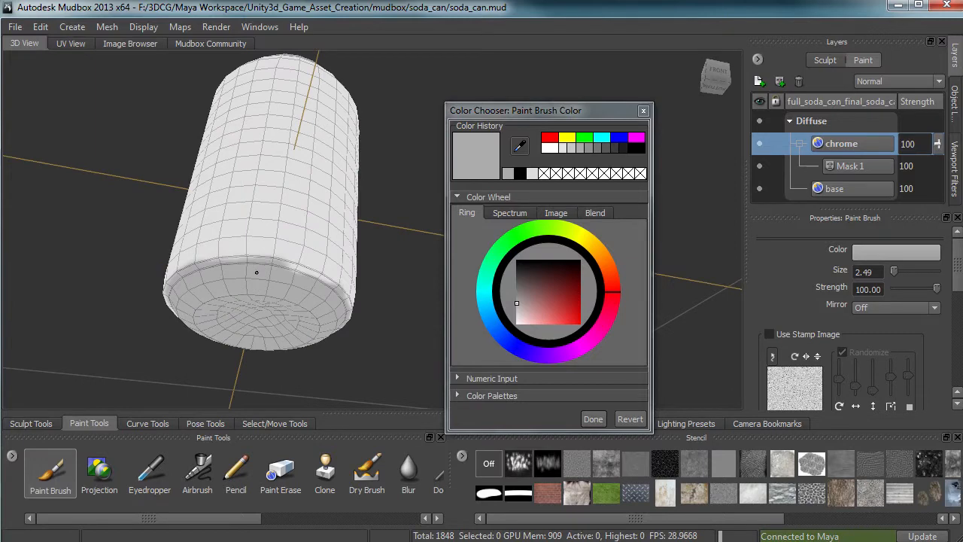
left_click_drag(337, 306, 189, 253, "alt")
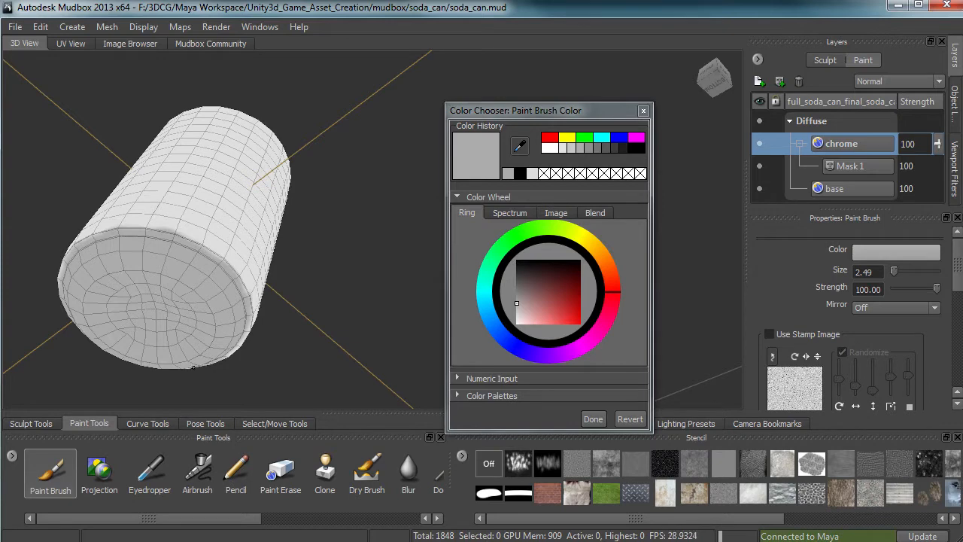
Step: Select the chrome layer's Mask 1, set the brush color to black, and save the scene
right_click_drag(194, 367, 286, 217, "alt")
left_click(861, 167)
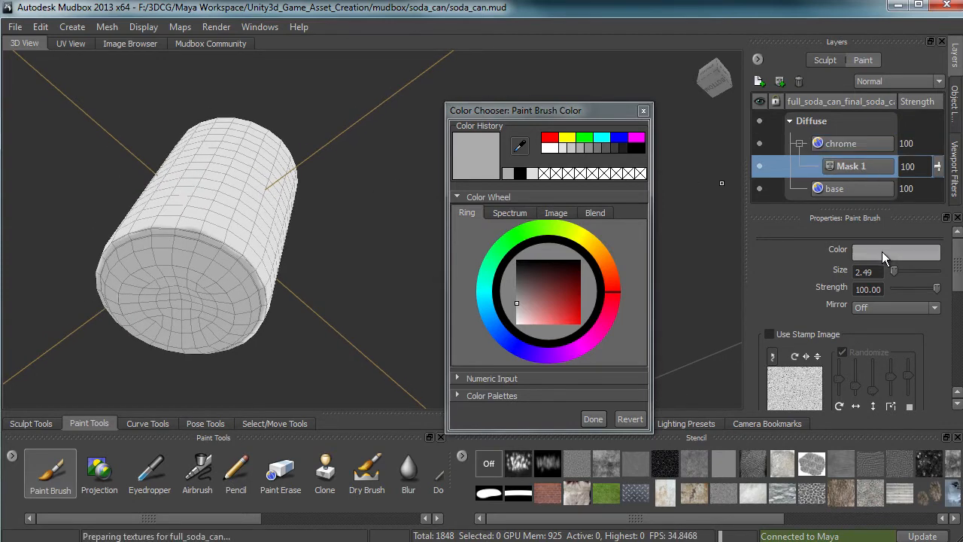
left_click(518, 174)
mouse_move(284, 193)
left_mouse_down("alt")
mouse_move(275, 213)
mouse_move(158, 215)
mouse_move(285, 258)
left_mouse_up("alt")
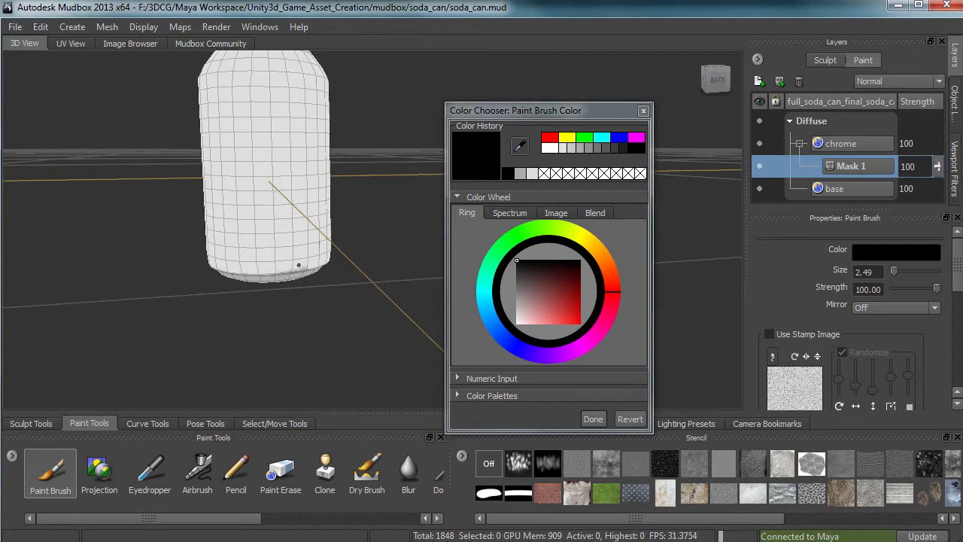
left_click_drag(306, 263, 298, 233, "alt")
key("ctrl+s")
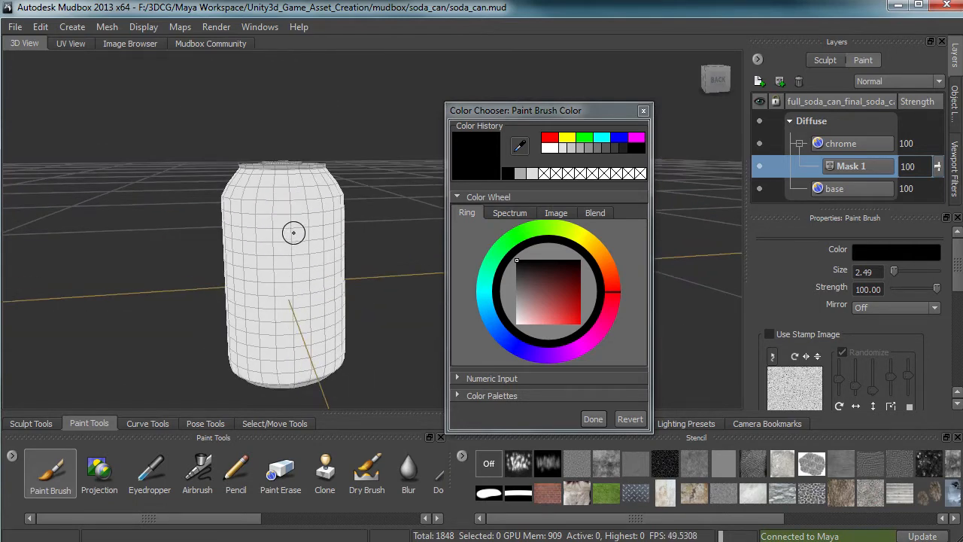
left_click_drag(244, 203, 300, 155, "alt")
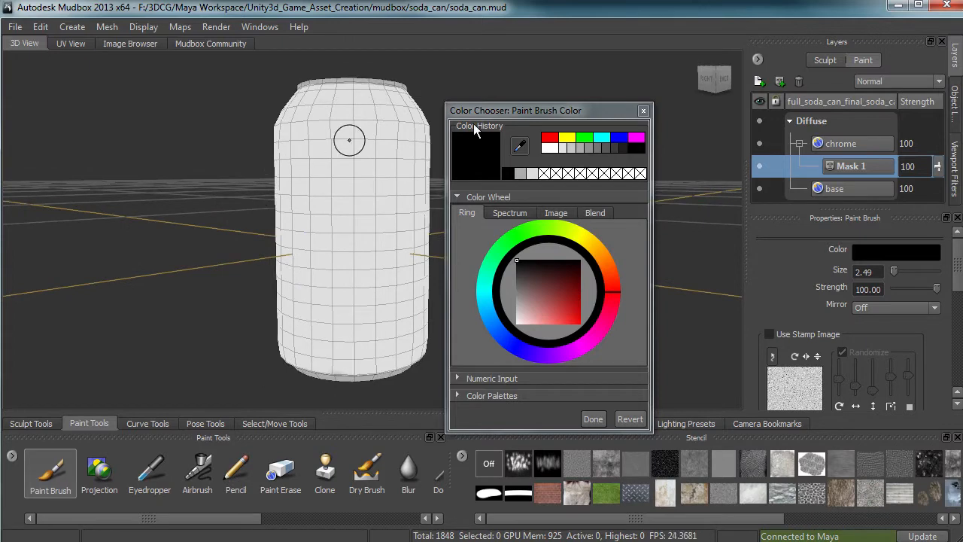
left_click(798, 144)
left_click(821, 123)
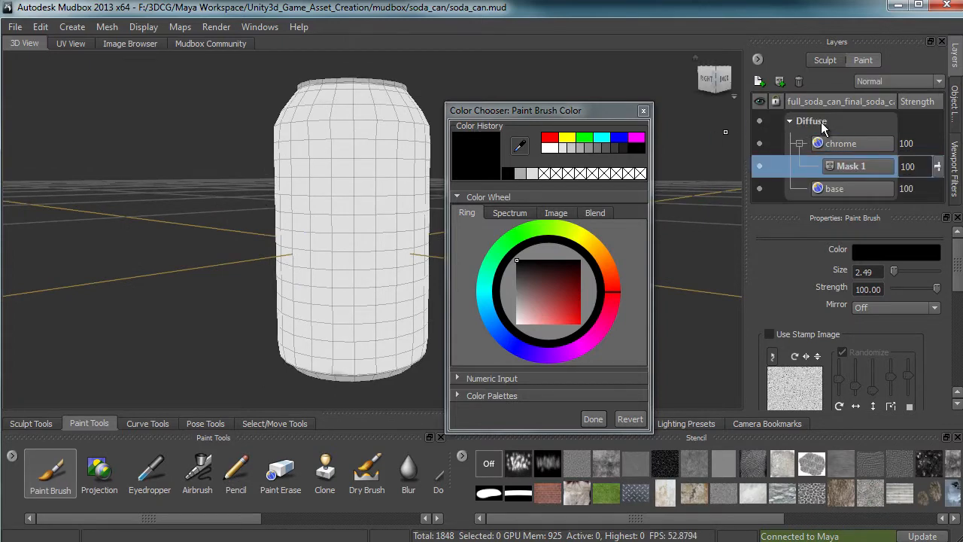
right_click(820, 124)
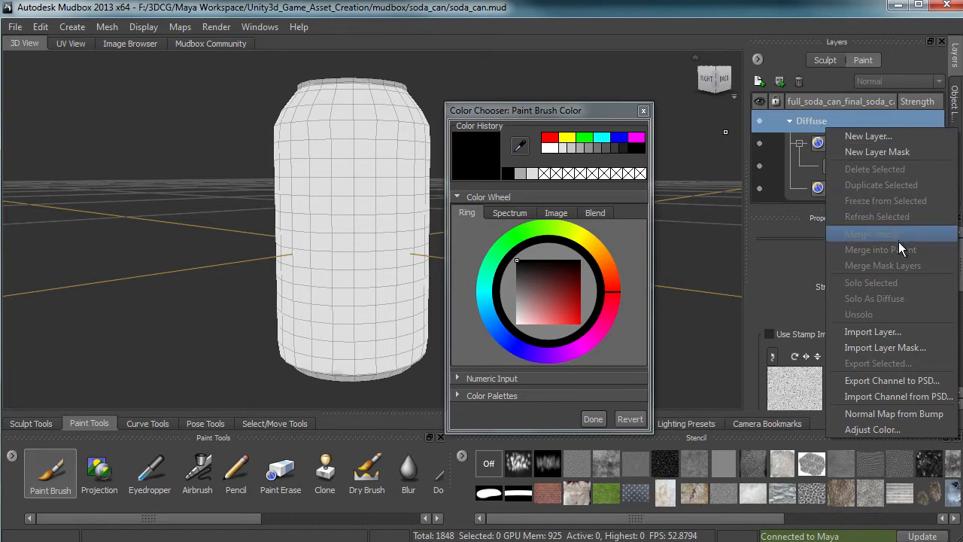
left_click(883, 383)
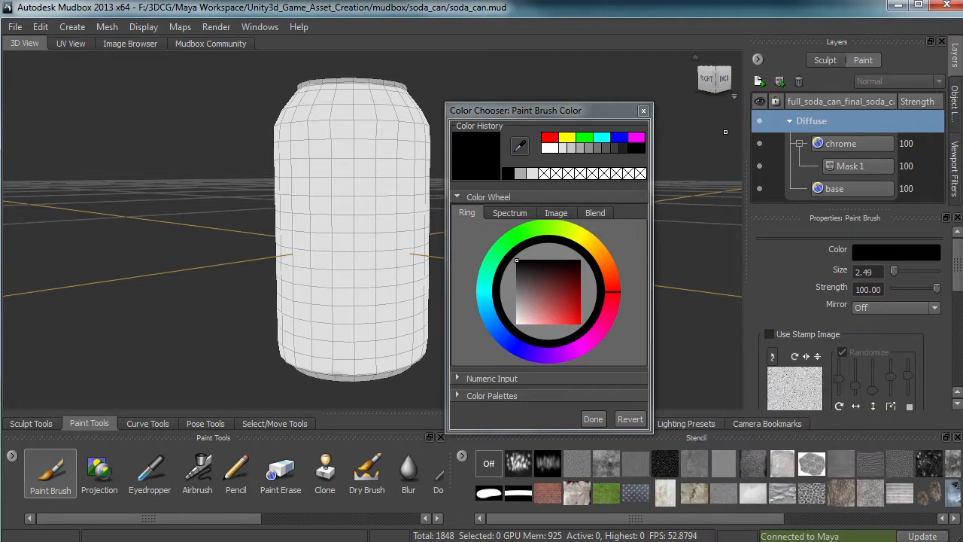
left_click_drag(598, 110, 635, 138)
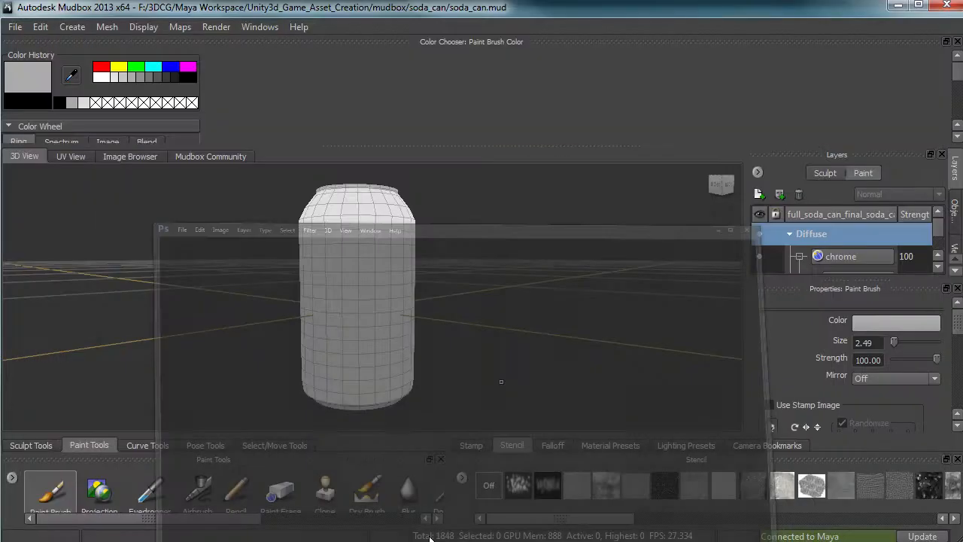
left_click_drag(36, 46, 554, 98)
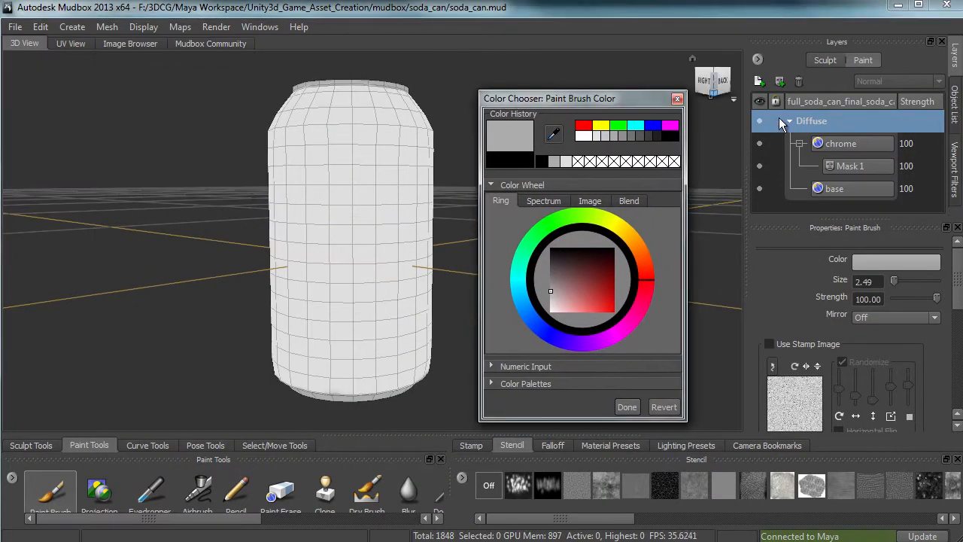
right_click(781, 124)
left_click(897, 376)
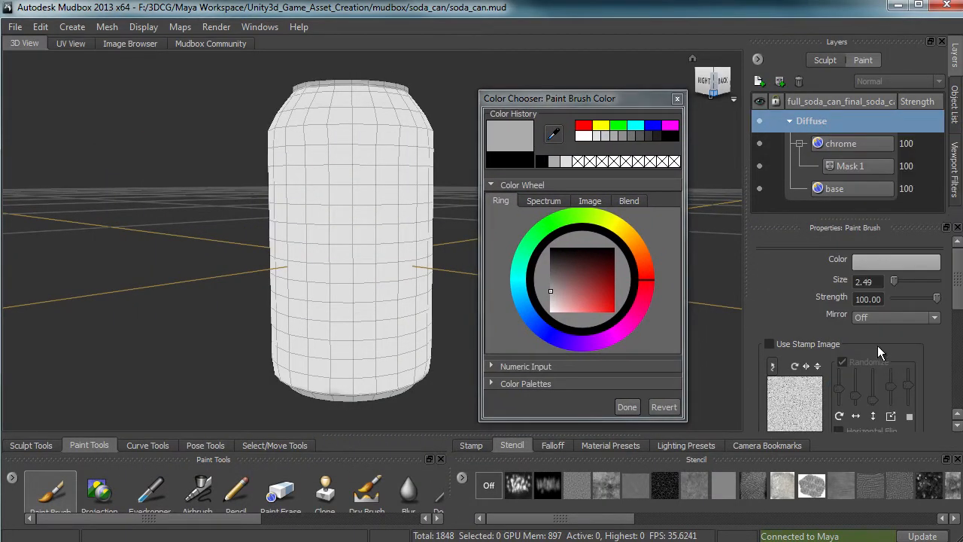
left_click(798, 143)
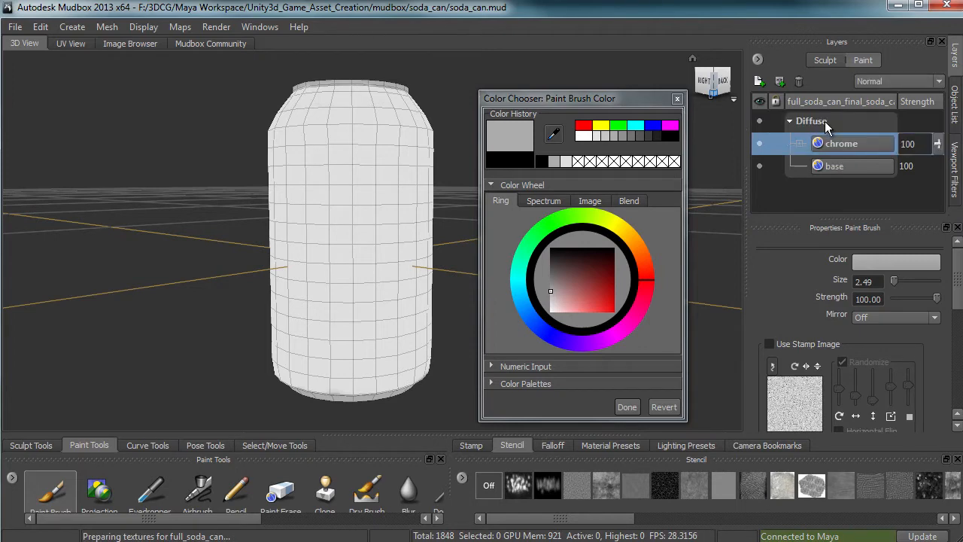
right_click(824, 120)
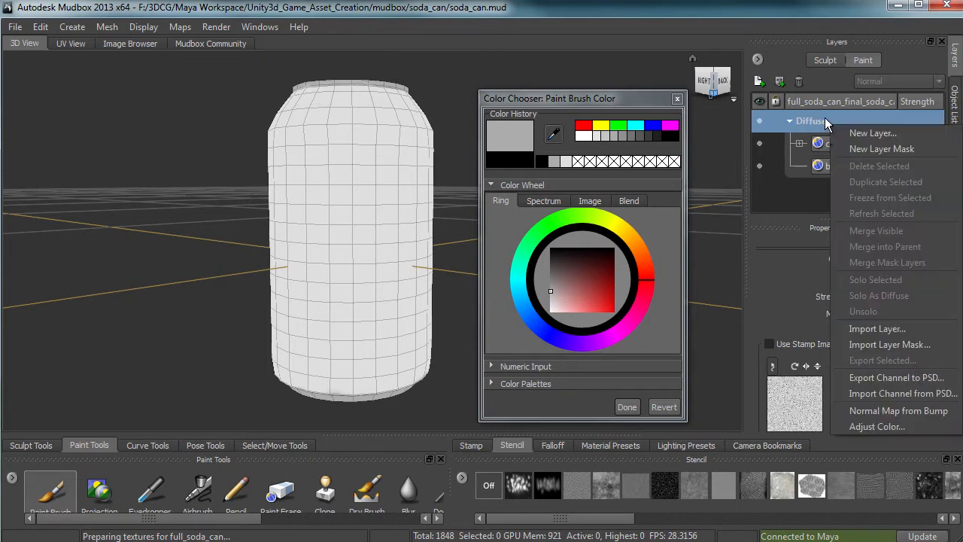
left_click(926, 383)
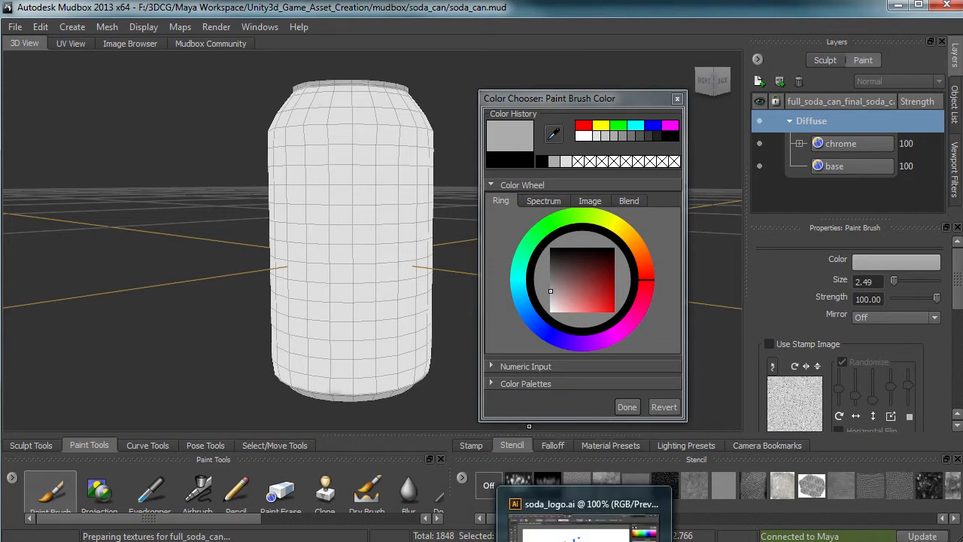
Step: Switch to soda_logo.ai in Illustrator and move the Pathfinder and Character panels clear of the logo artwork
left_click(584, 539)
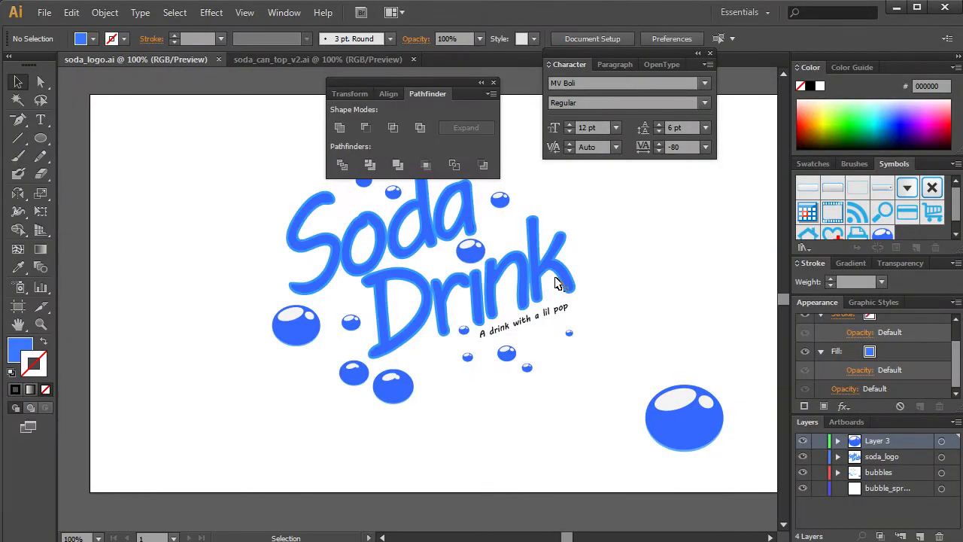
left_click_drag(417, 84, 198, 93)
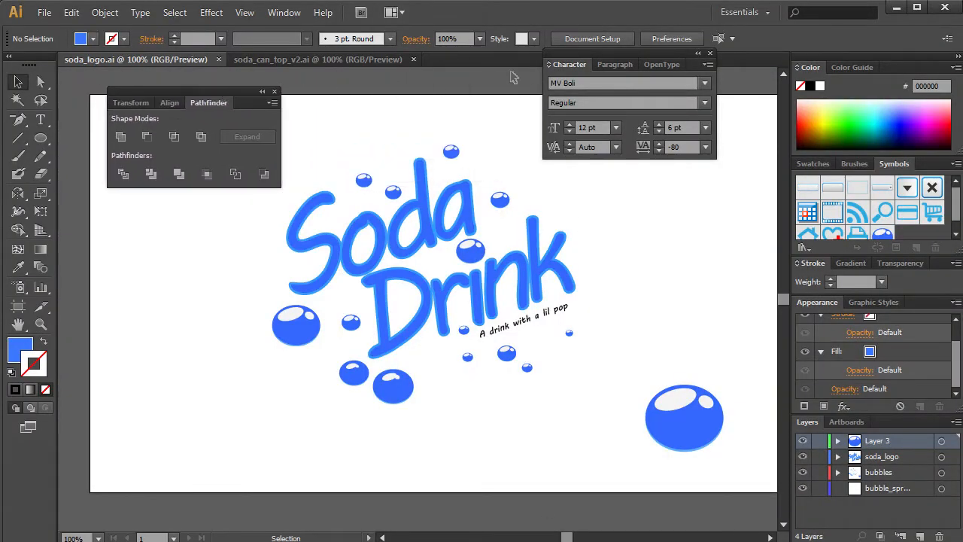
left_click_drag(641, 69, 711, 97)
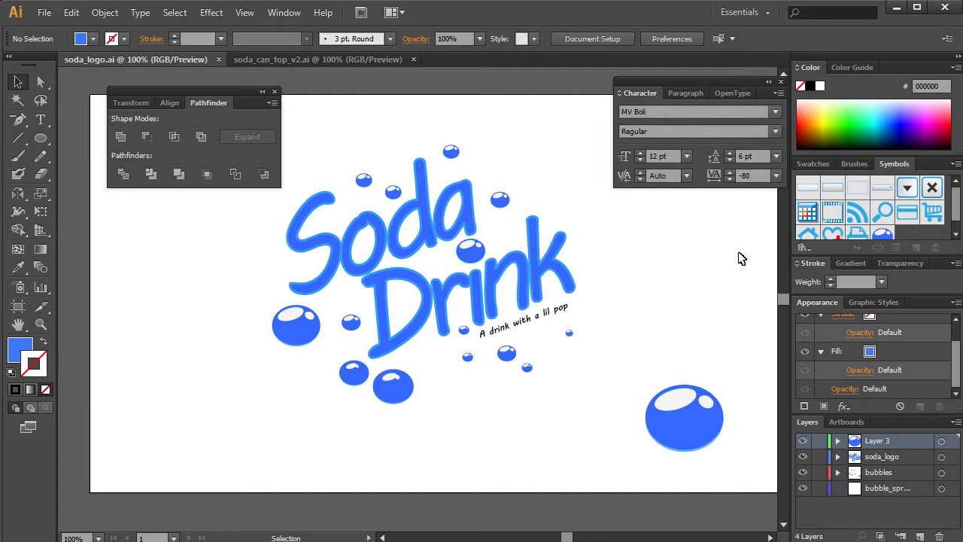
left_click_drag(733, 468, 308, 114)
left_click(481, 116)
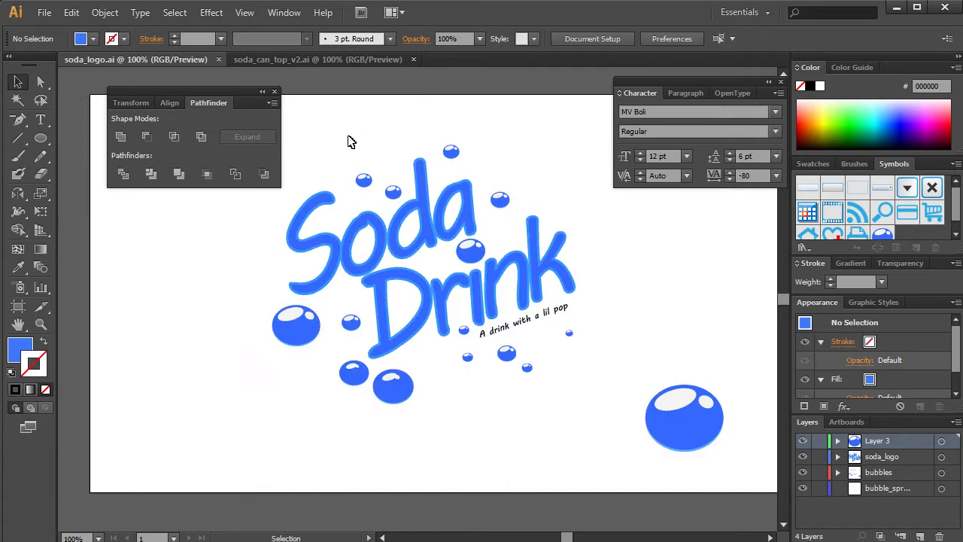
left_click_drag(598, 431, 307, 113)
left_click(410, 73)
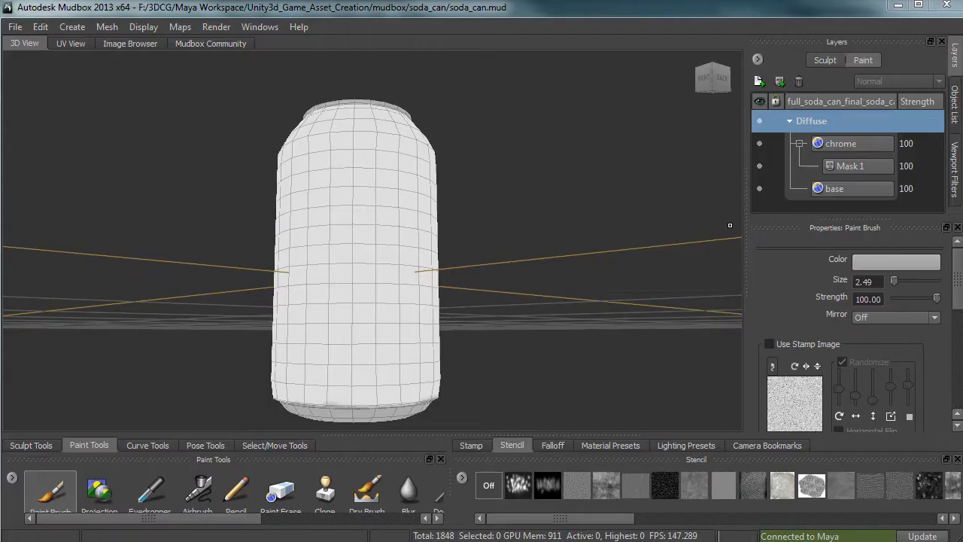
Step: Create a new 2048 paint layer named logo in the Diffuse channel, saved as Photoshop 8 bit RGBA
right_click(820, 122)
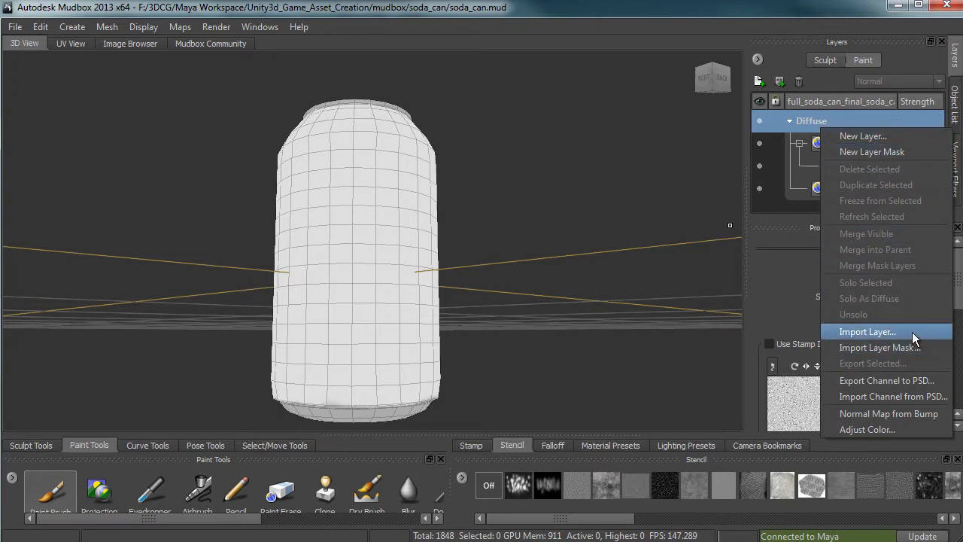
left_click(895, 135)
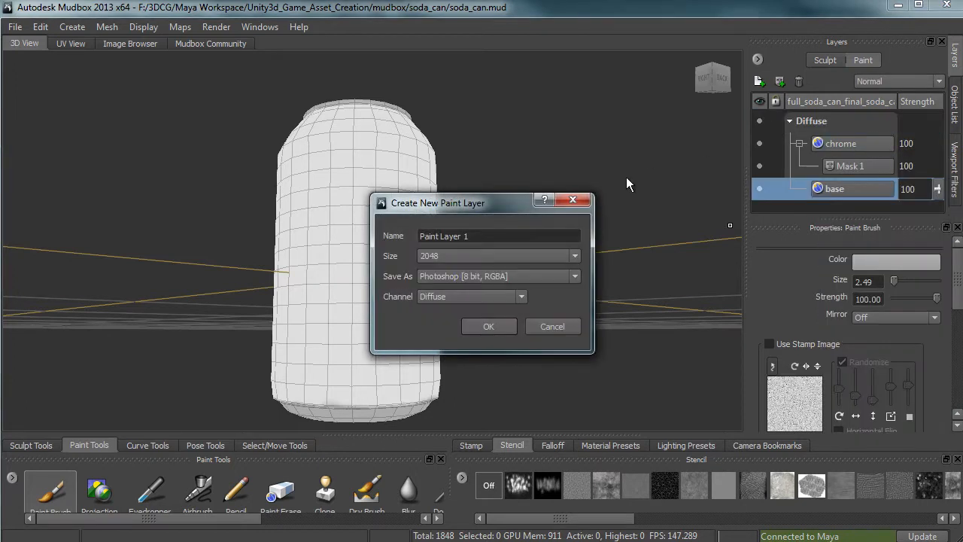
triple_click(493, 235)
type("logo")
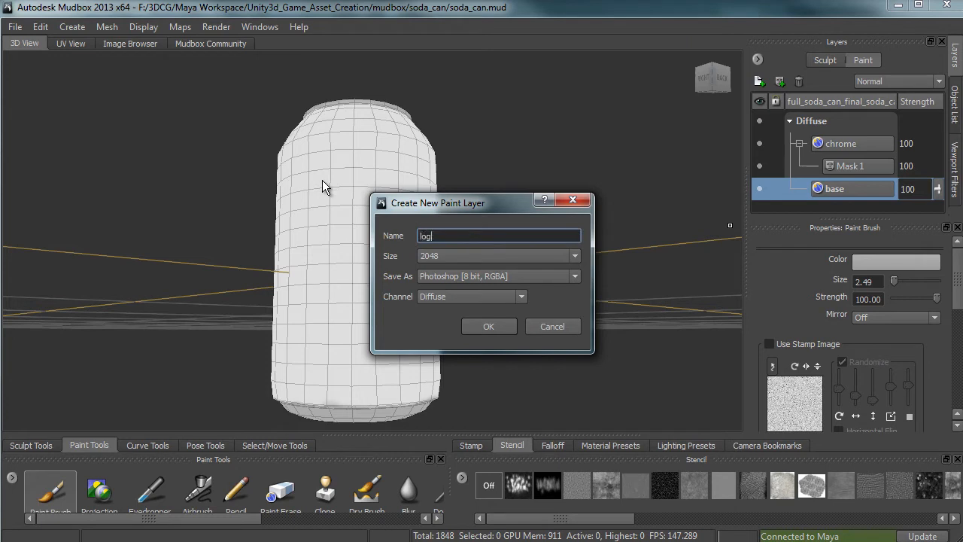
left_click(481, 327)
Step: Export the Diffuse channel to PSD as full_soda_can in the textures/soda_can folder
right_click(850, 192)
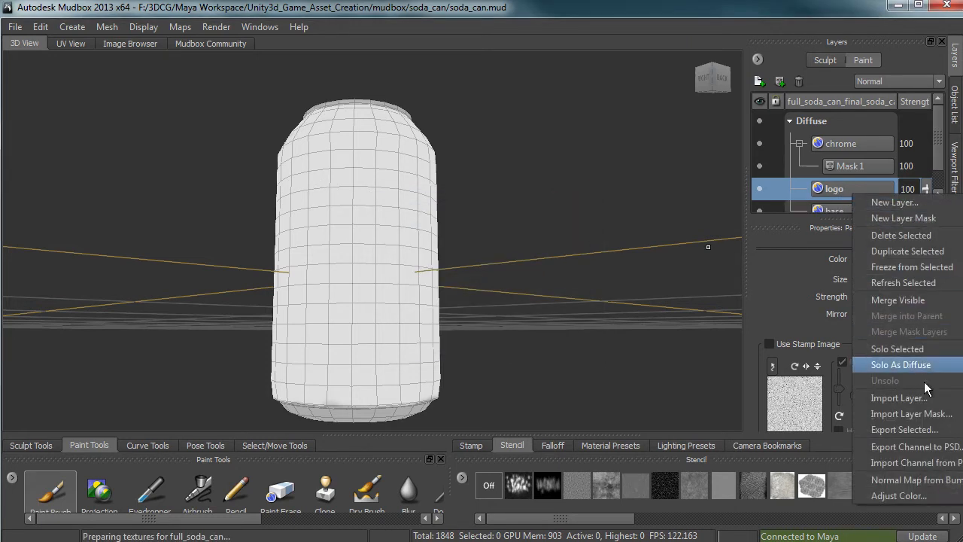
left_click(953, 448)
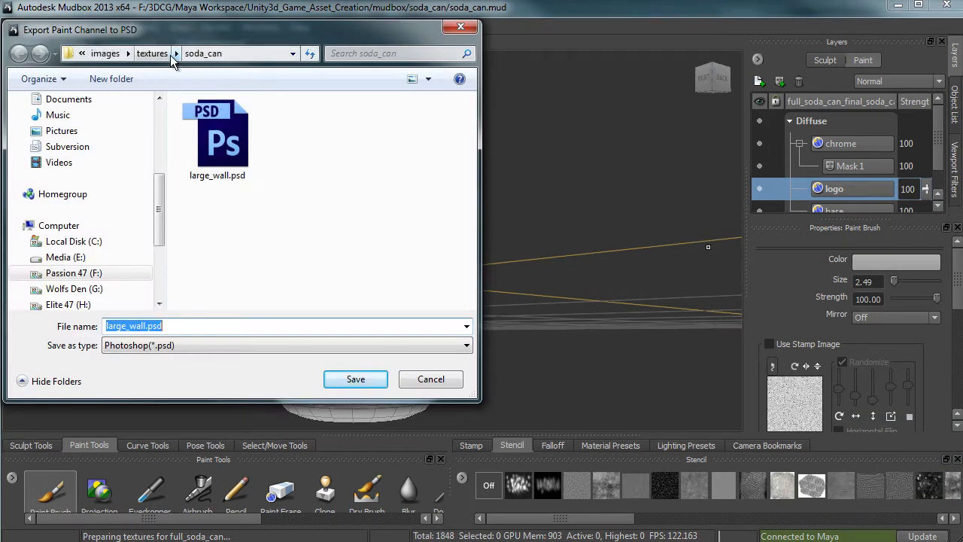
left_click(176, 325)
double_click(133, 321)
left_click_drag(133, 322, 107, 322)
left_click_drag(201, 329, 97, 315)
key("BackSpace")
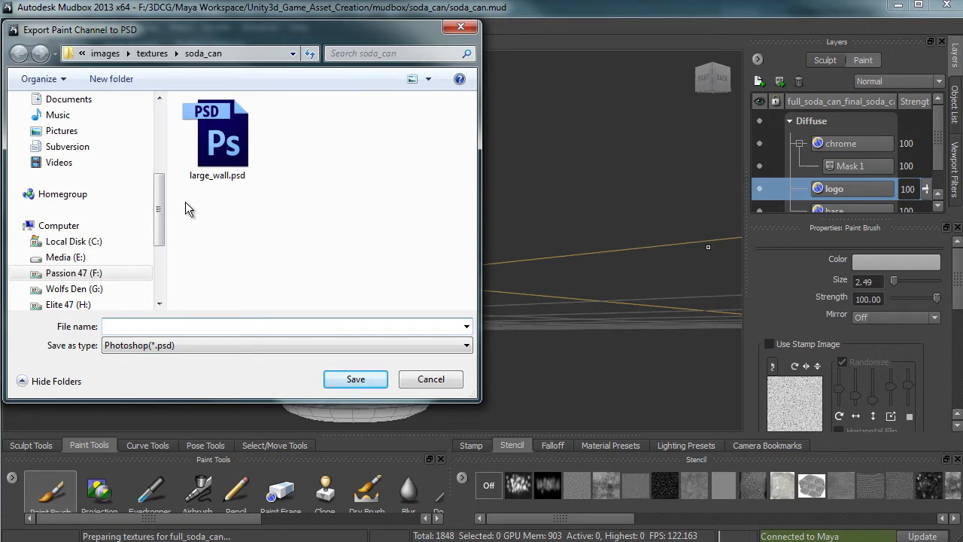
type("full_soda_can")
left_click(371, 379)
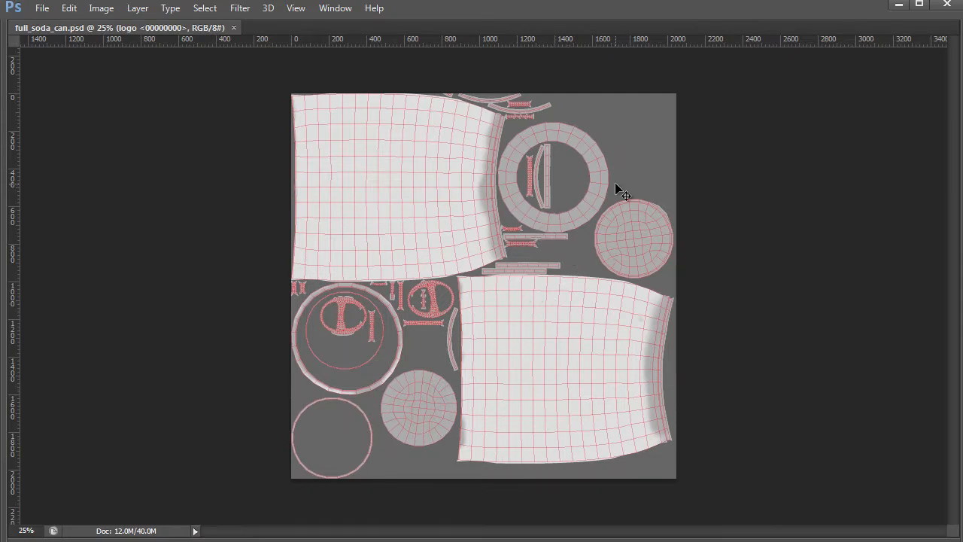
Step: Show the hidden Photoshop panels and make the logo layer of full_soda_can.psd active
key("Tab")
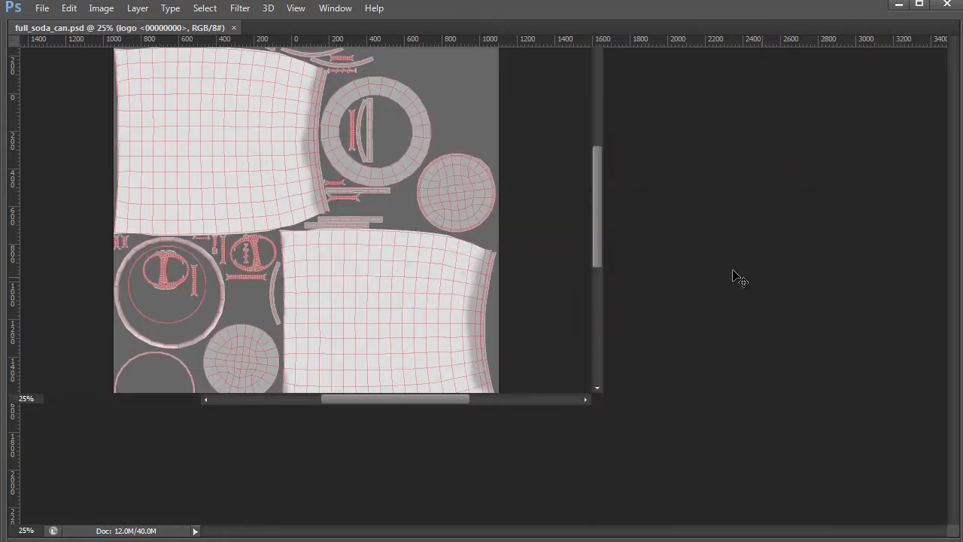
left_click_drag(498, 228, 489, 220)
mouse_move(959, 456)
left_mouse_down()
mouse_move(959, 477)
mouse_move(959, 460)
left_mouse_up()
left_click(924, 456)
left_click(931, 485)
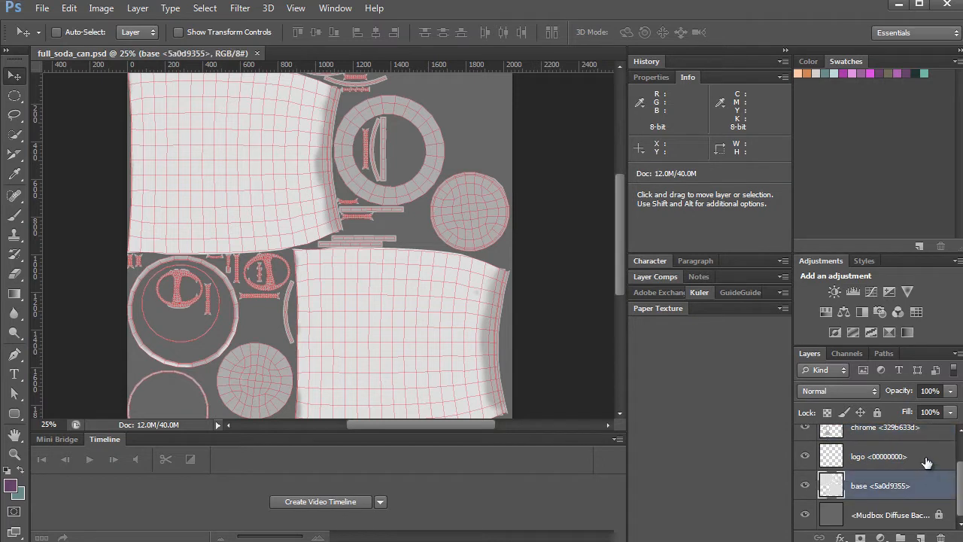
left_click(929, 457)
left_click_drag(960, 501, 953, 452)
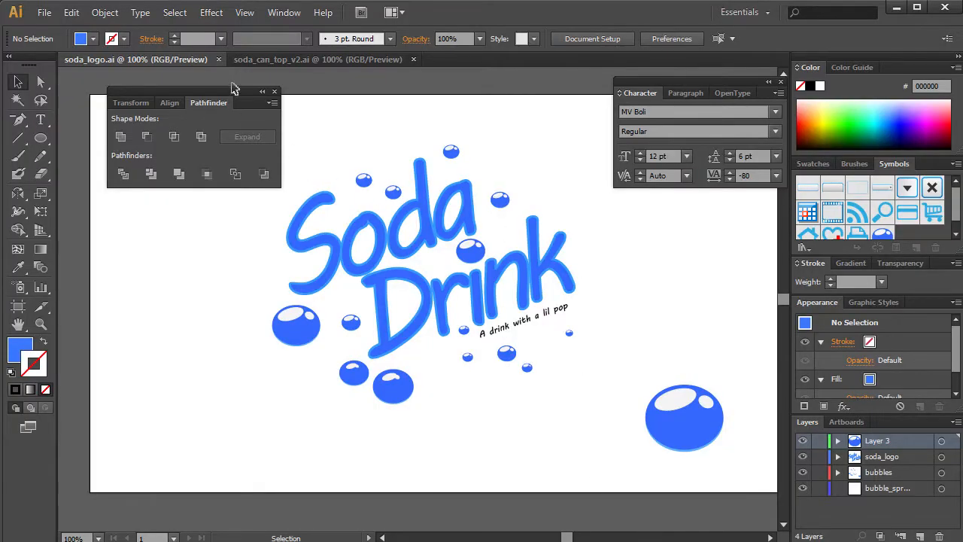
Step: Copy the Soda Drink logo with its tagline and surrounding bubbles from soda_logo.ai in Illustrator and return to Photoshop
left_click_drag(233, 90, 189, 89)
left_click_drag(298, 136, 510, 404)
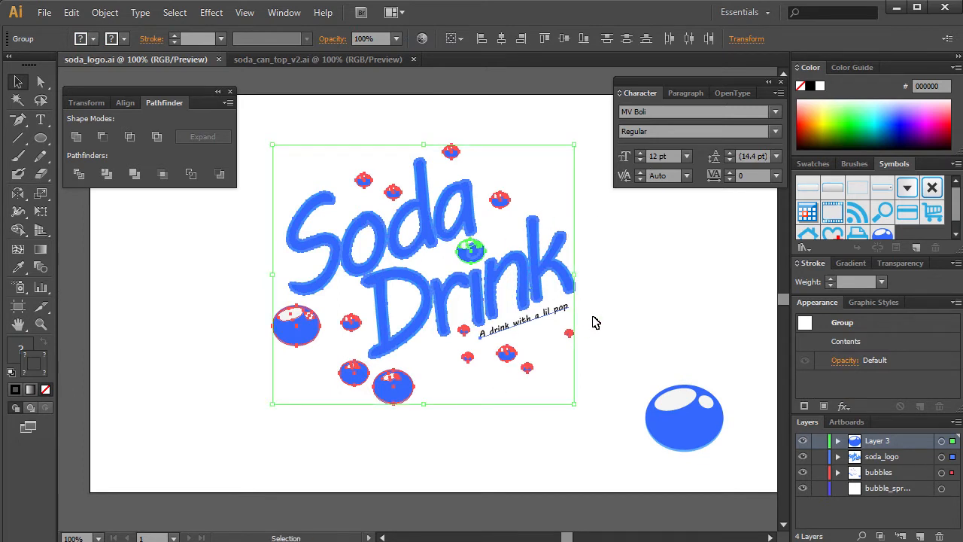
key("alt+Tab")
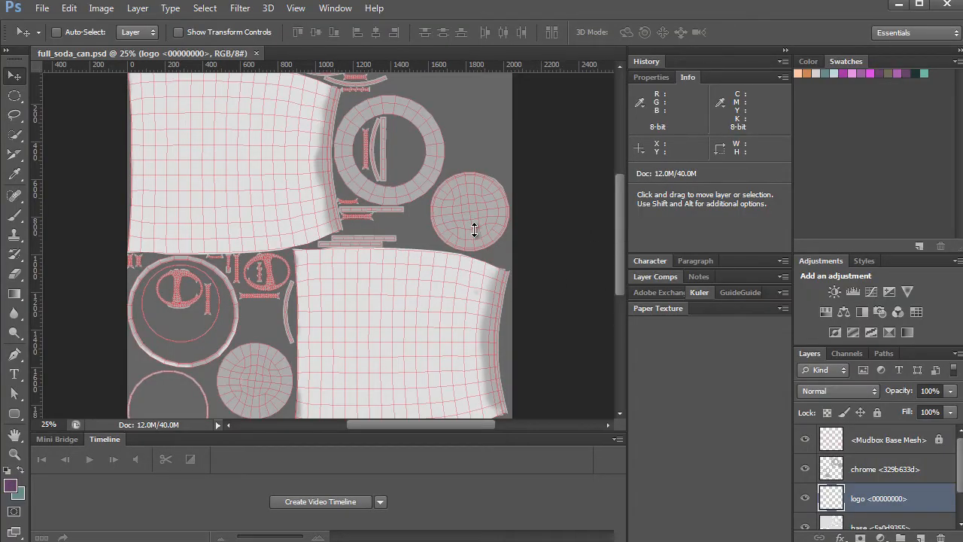
Step: Paste the copied artwork into full_soda_can.psd as a Smart Object above the logo layer
scroll(477, 207, "up", 2)
left_click_drag(623, 202, 620, 226)
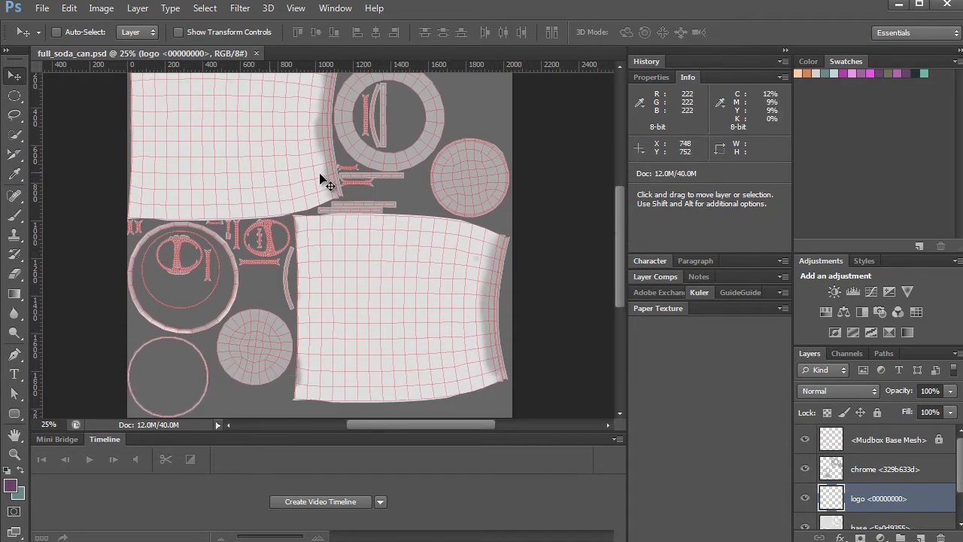
mouse_move(615, 258)
left_mouse_down()
mouse_move(617, 229)
mouse_move(620, 245)
left_mouse_up()
key("ctrl+v")
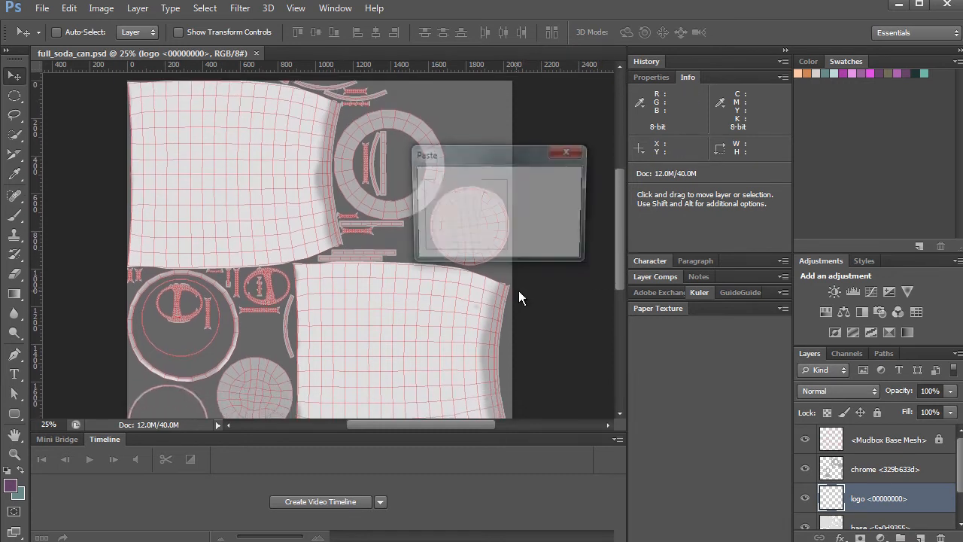
left_click(547, 186)
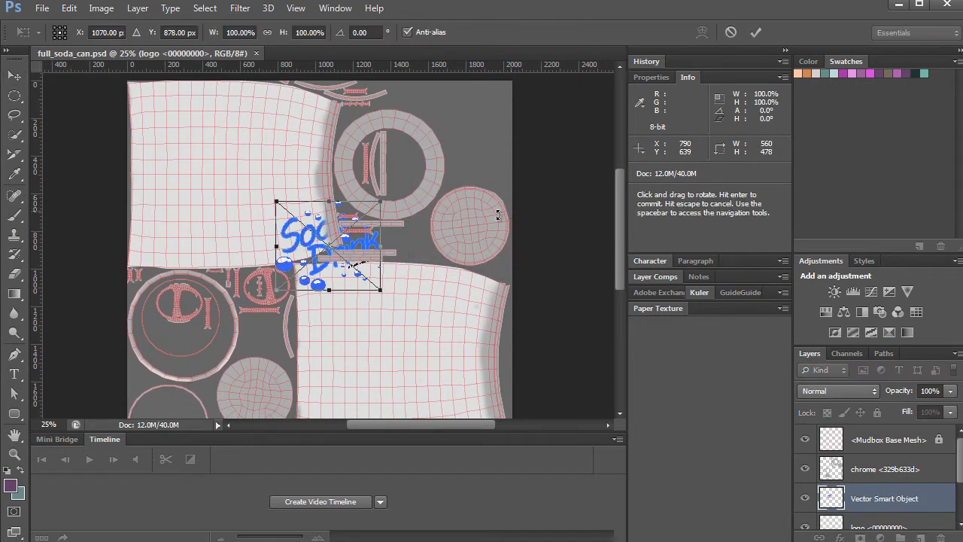
Step: Rotate the pasted Soda Drink logo to 90° and move it onto the lower-right can body UV shell
left_click_drag(392, 198, 406, 365)
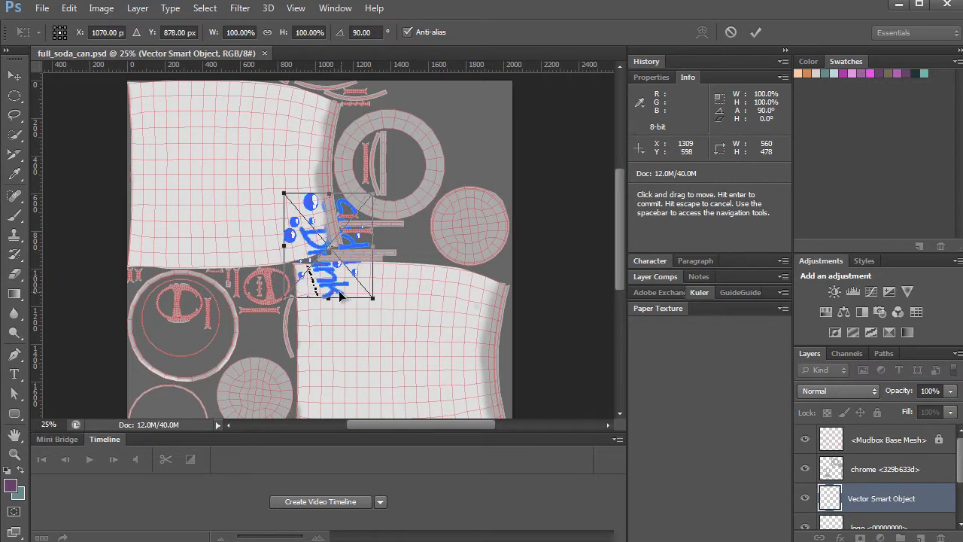
left_click_drag(357, 315, 414, 411)
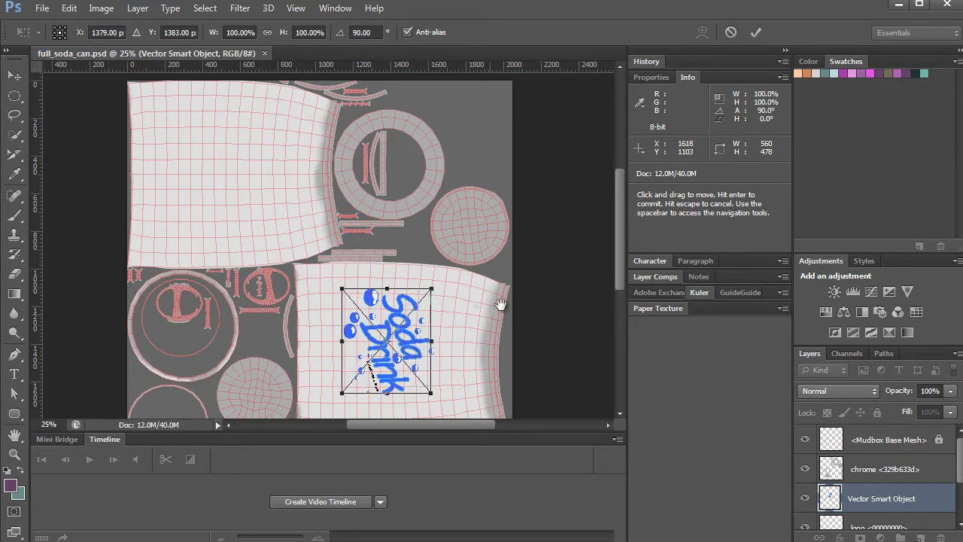
left_click_drag(621, 259, 622, 276)
left_click_drag(412, 284, 409, 295)
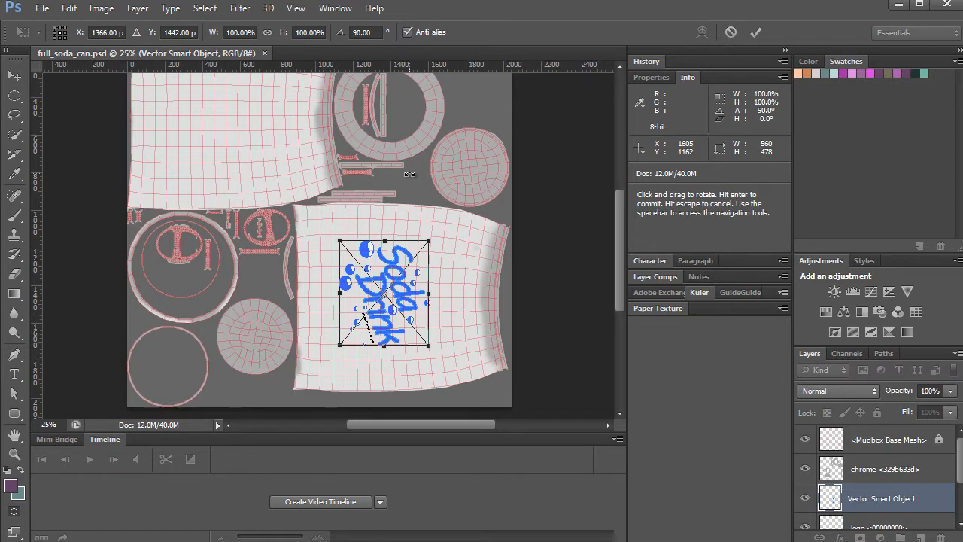
Step: Scale the logo proportionally to about 138% and centre it on the lower-right body shell
left_click_drag(430, 241, 458, 238, "alt+shift")
left_click_drag(416, 290, 423, 300)
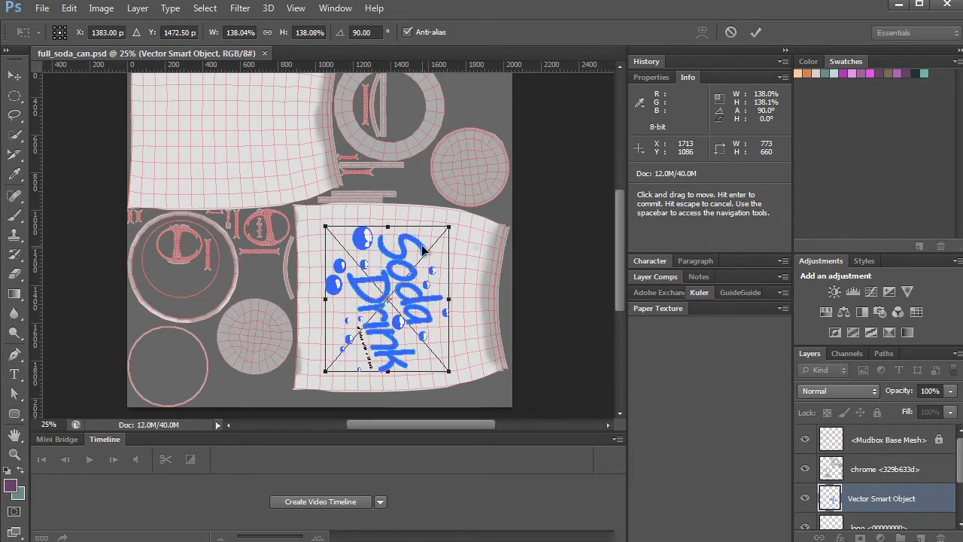
key("Return")
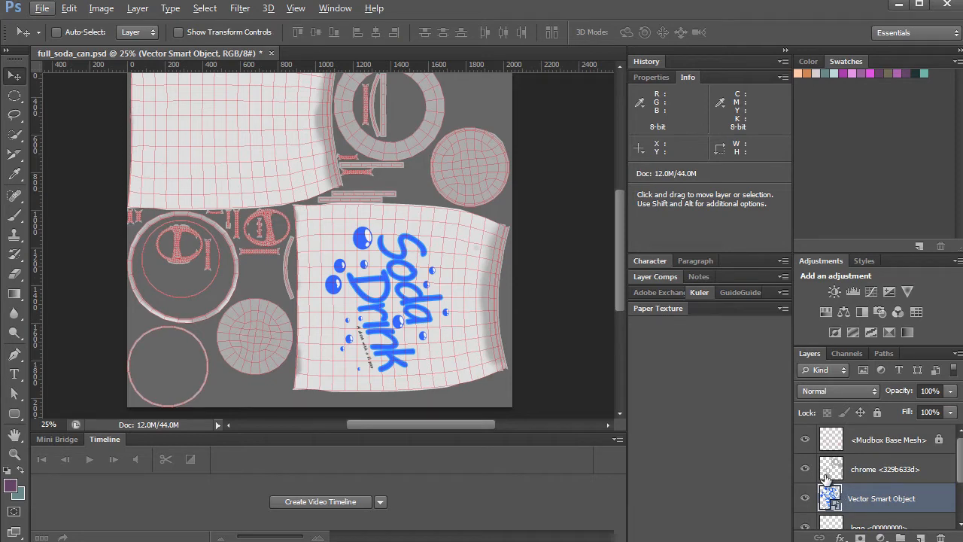
Step: Duplicate the logo onto the upper-left can body UV shell, fine-tune its position and save the PSD
left_click_drag(427, 267, 268, 149)
left_click_drag(316, 196, 341, 221)
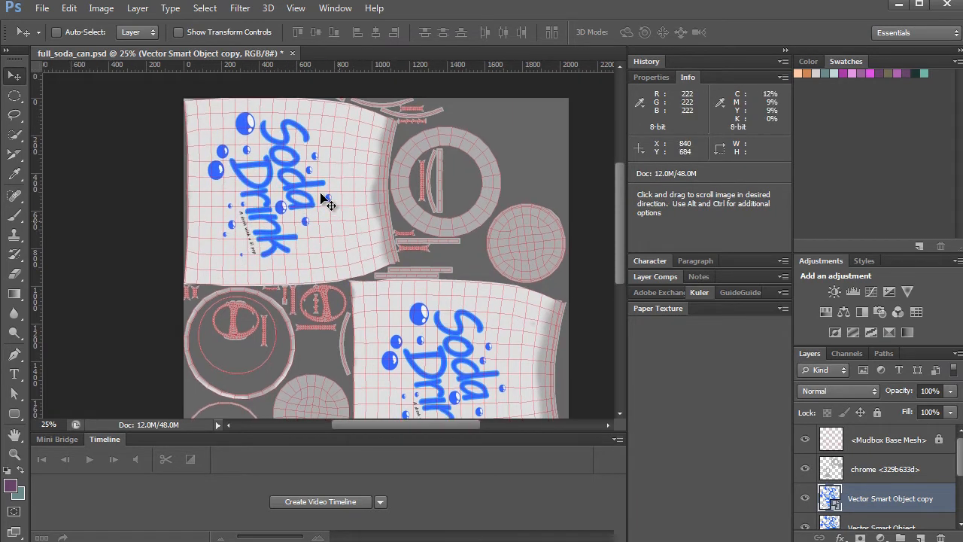
mouse_move(304, 188)
left_mouse_down()
mouse_move(301, 179)
mouse_move(304, 188)
left_mouse_up()
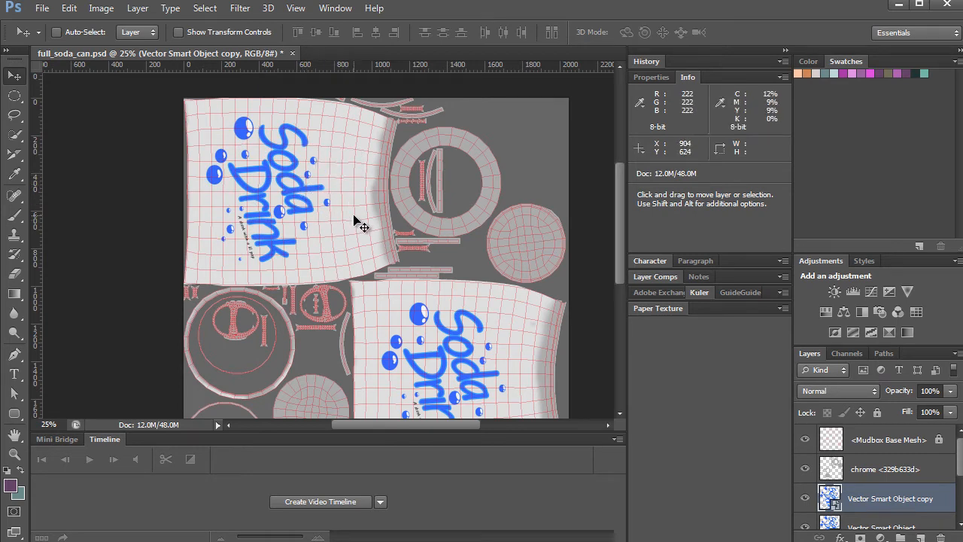
key("ctrl+s")
Step: Switch to Mudbox, re-import the changed full_soda_can.psd and move the file-watching dialog clear of the can
mouse_move(537, 540)
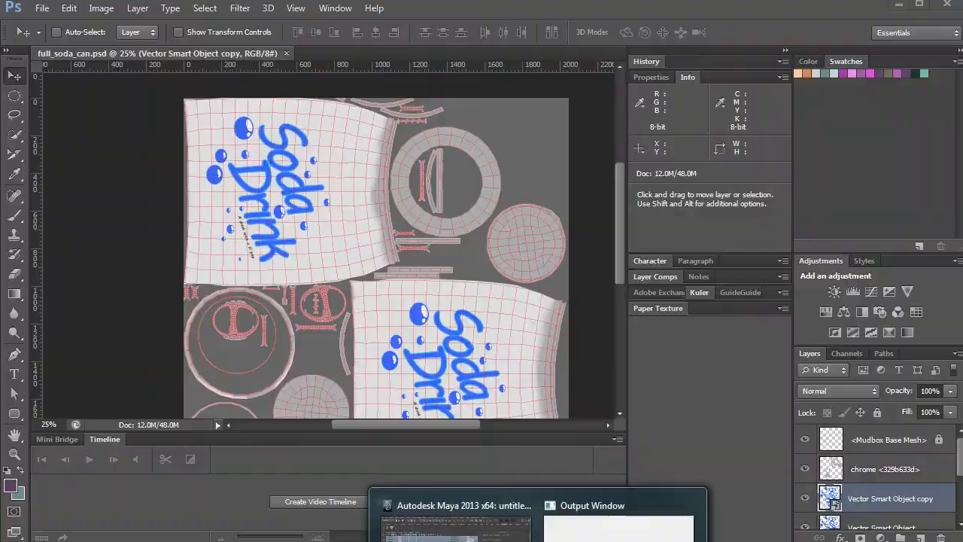
left_click(537, 540)
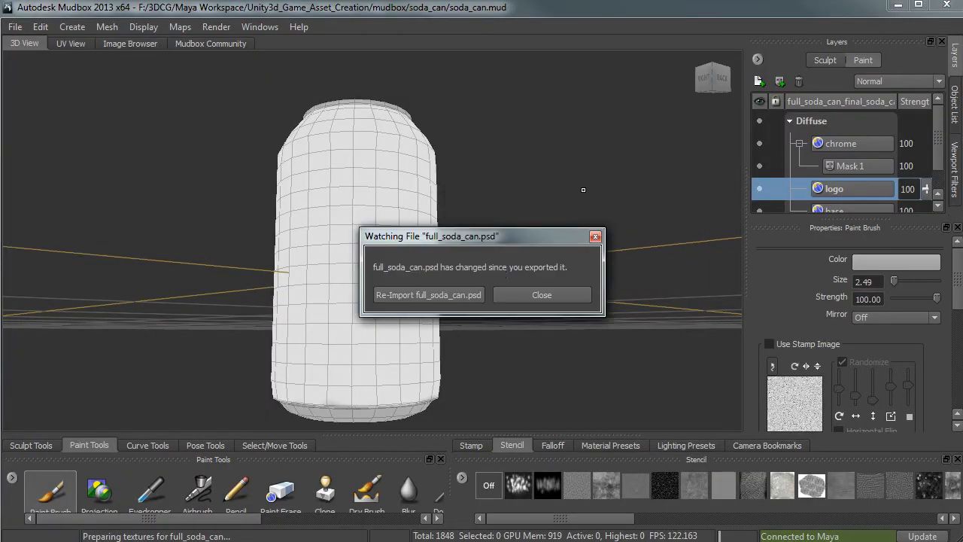
left_click(449, 294)
left_click_drag(463, 236, 608, 113)
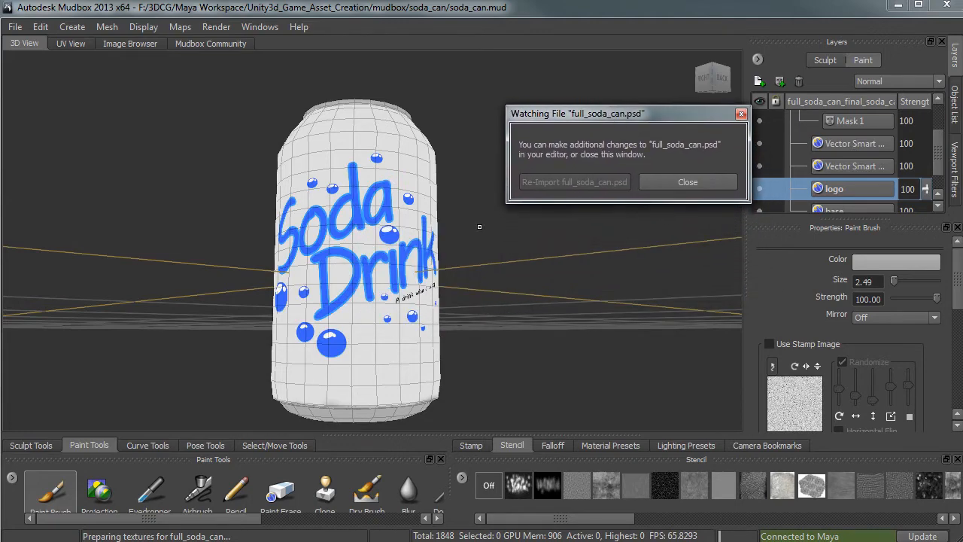
Step: Inspect the logo's orientation on both sides of the can, comparing it with the Photoshop layout
left_click_drag(535, 271, 273, 251, "alt")
left_click_drag(349, 254, 466, 279, "alt")
key("alt+Tab")
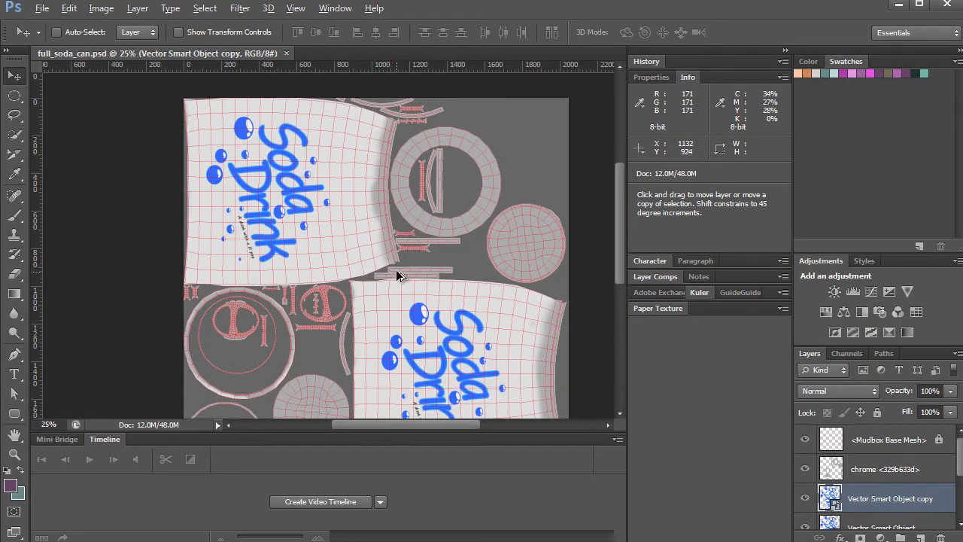
key("alt+Tab")
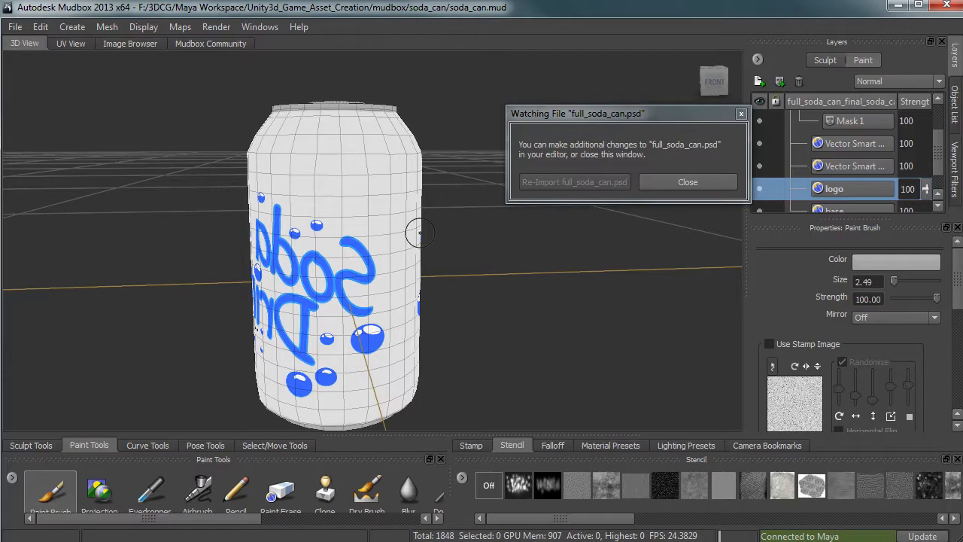
left_click_drag(423, 236, 125, 55, "alt")
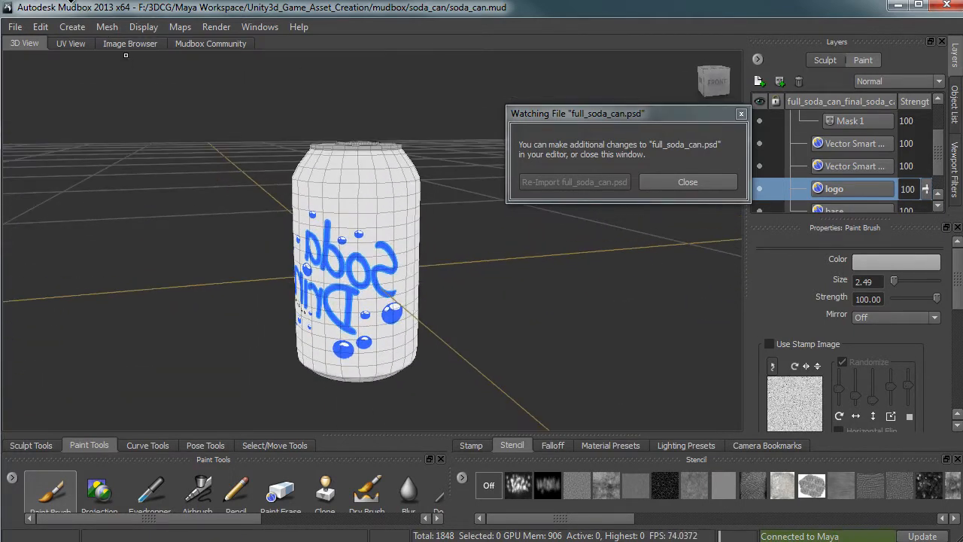
Step: Flatten the can mesh to UV space and examine the body shells from several angles
left_click(106, 30)
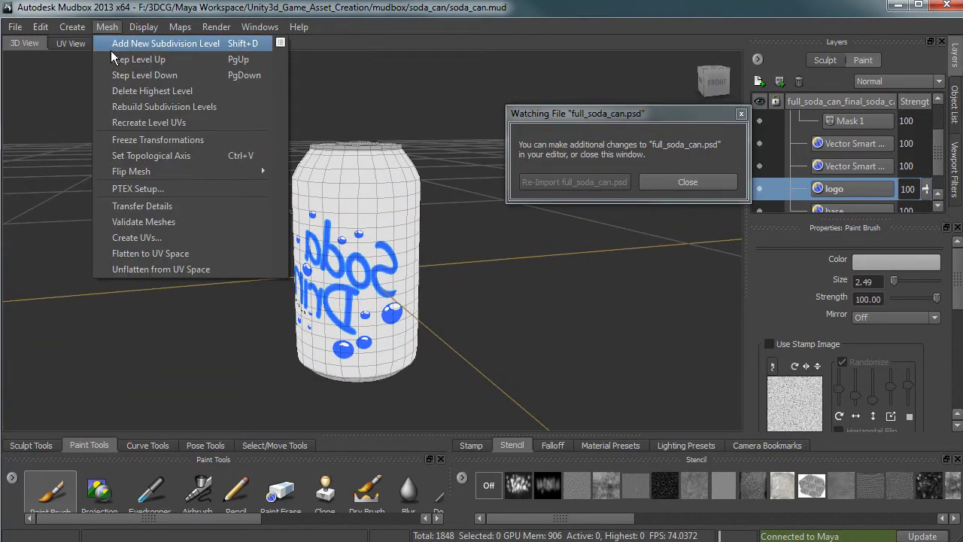
left_click(190, 259)
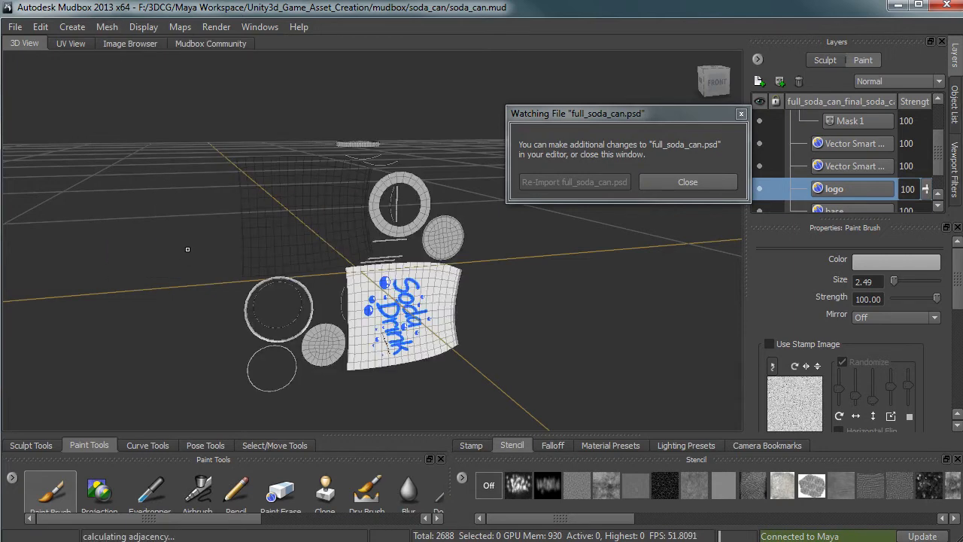
left_click_drag(202, 256, 330, 294, "alt")
right_click_drag(331, 293, 443, 236, "alt")
left_click_drag(443, 236, 235, 147, "alt")
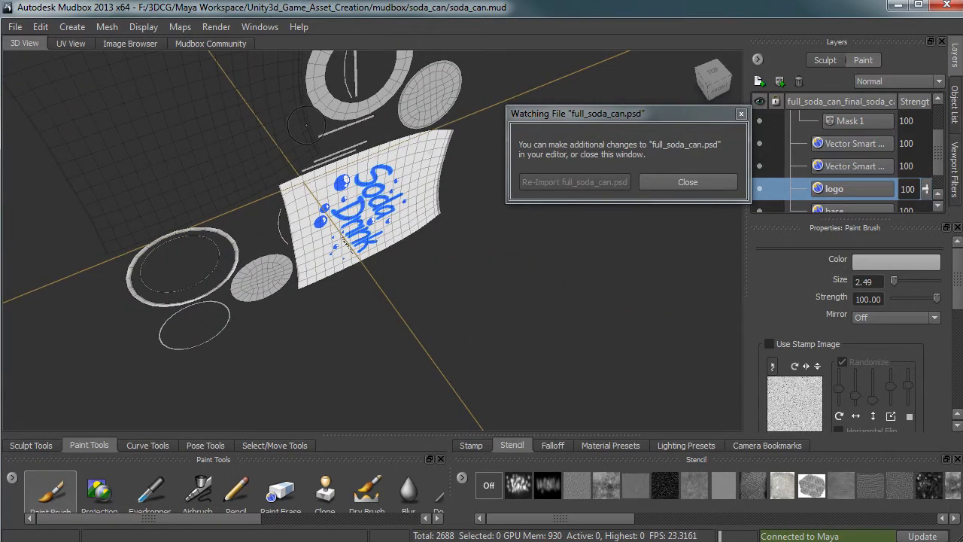
left_click_drag(318, 178, 273, 153, "alt")
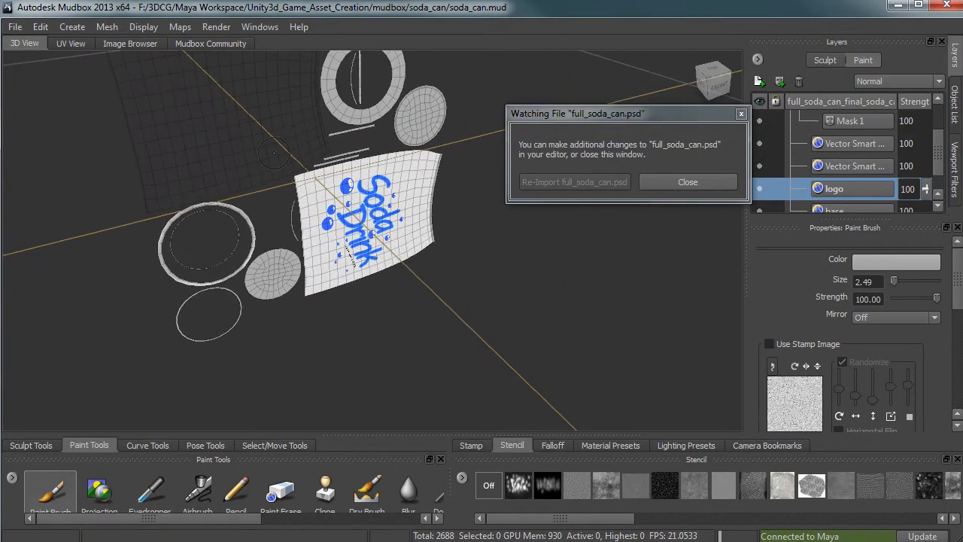
left_click_drag(300, 59, 527, 301, "alt")
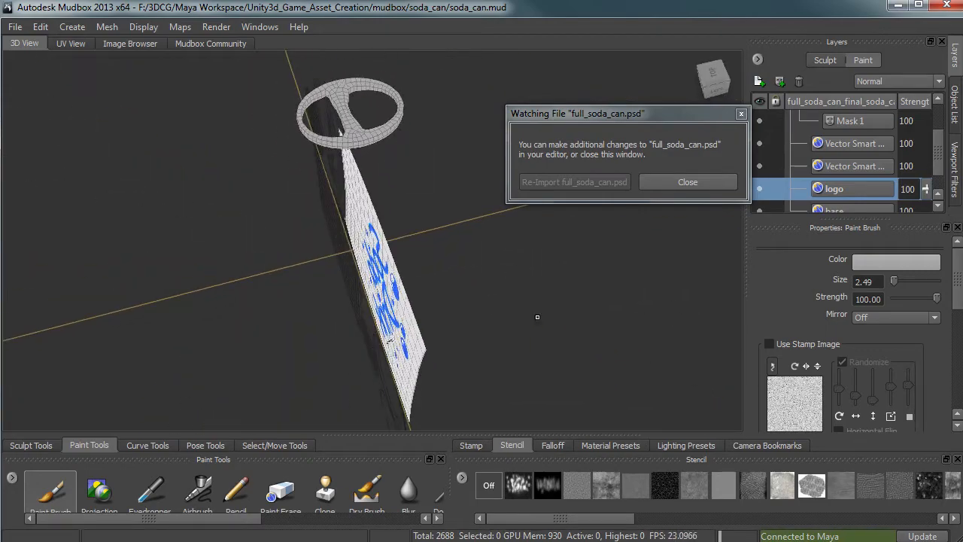
Step: Switch to Maya, select the full_soda_can_final retopo mesh and bring its body into close view
left_click(486, 524)
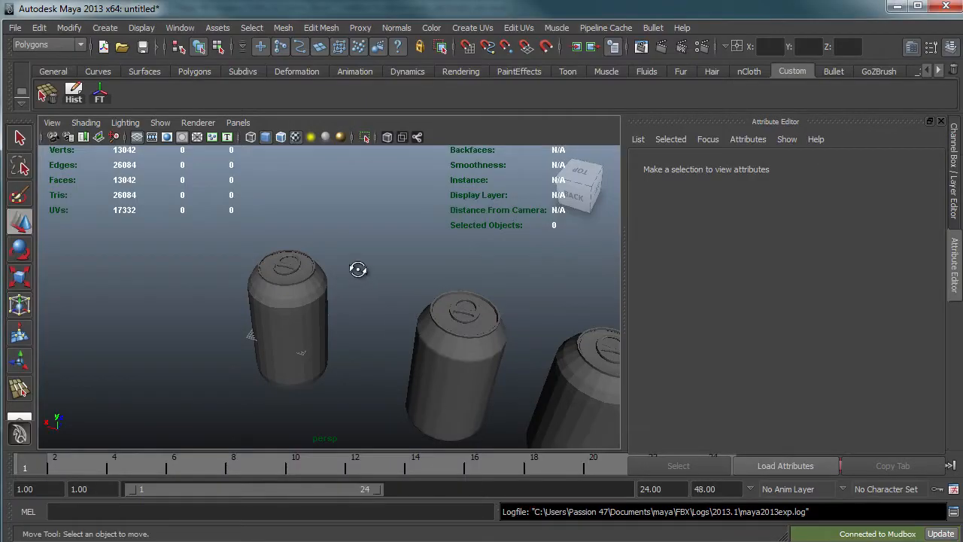
left_click_drag(365, 275, 369, 288, "alt")
left_click(423, 358)
left_click(302, 303)
right_click_drag(303, 303, 452, 300, "alt")
middle_click_drag(358, 267, 418, 252, "alt")
left_click_drag(418, 251, 121, 250, "alt")
mouse_move(336, 278)
left_mouse_down("alt")
mouse_move(338, 269)
mouse_move(328, 277)
left_mouse_up("alt")
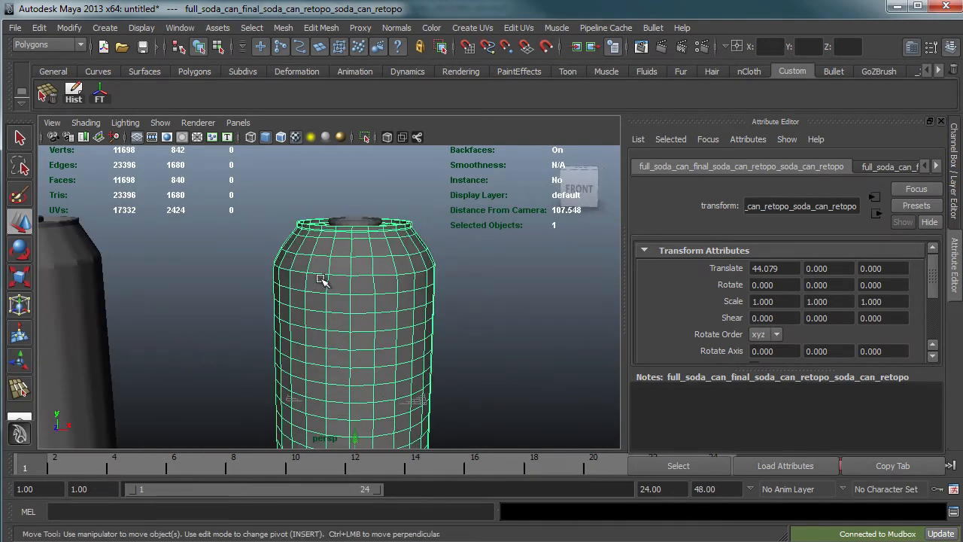
Step: Display the face normals on the selected full can mesh
left_click(143, 28)
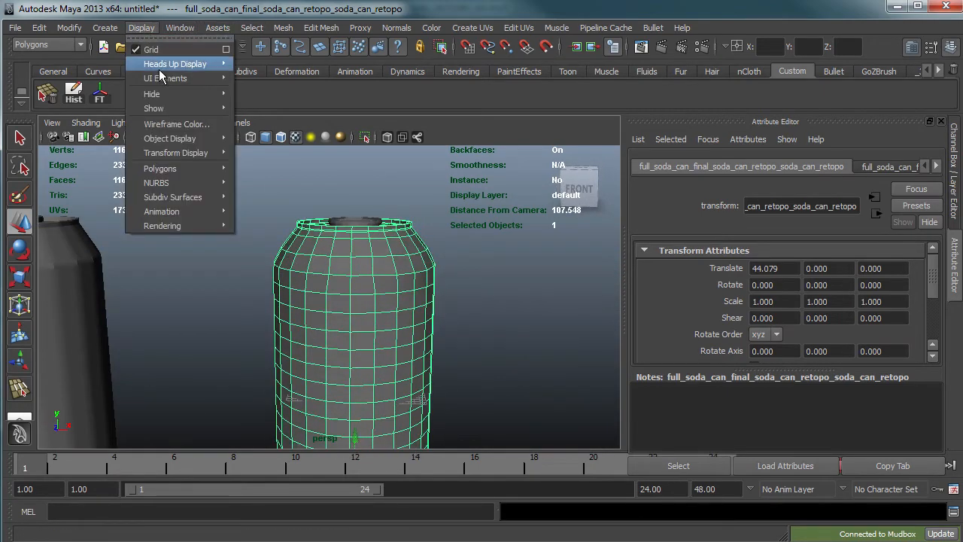
mouse_move(184, 68)
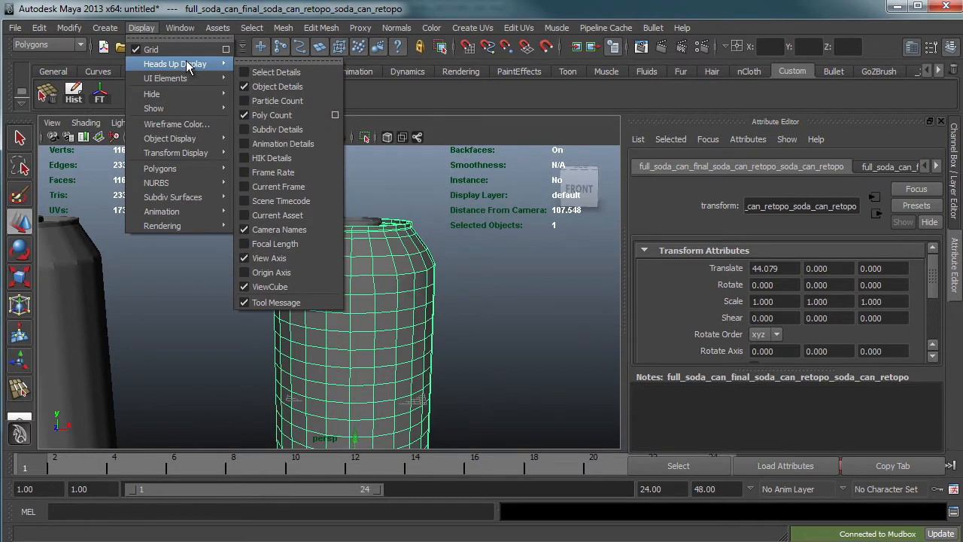
mouse_move(195, 110)
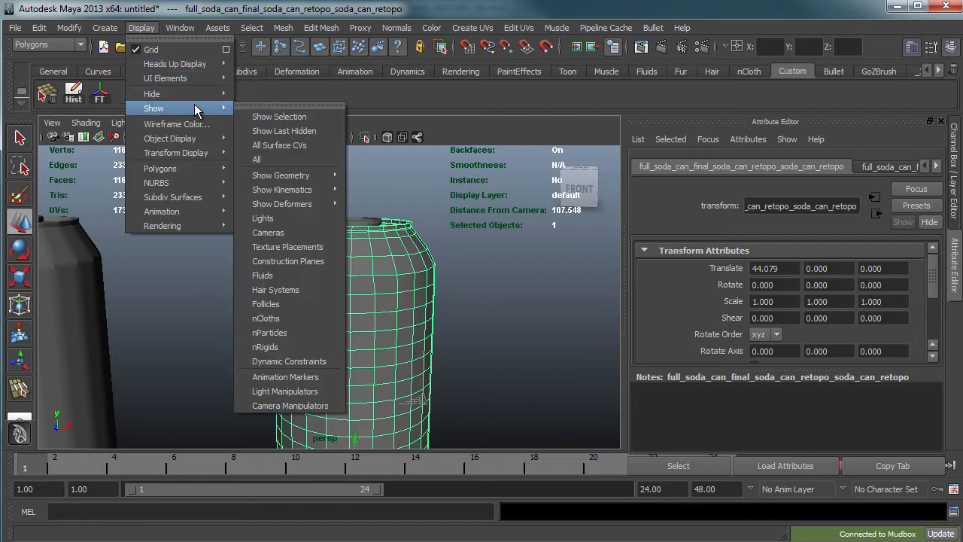
mouse_move(201, 81)
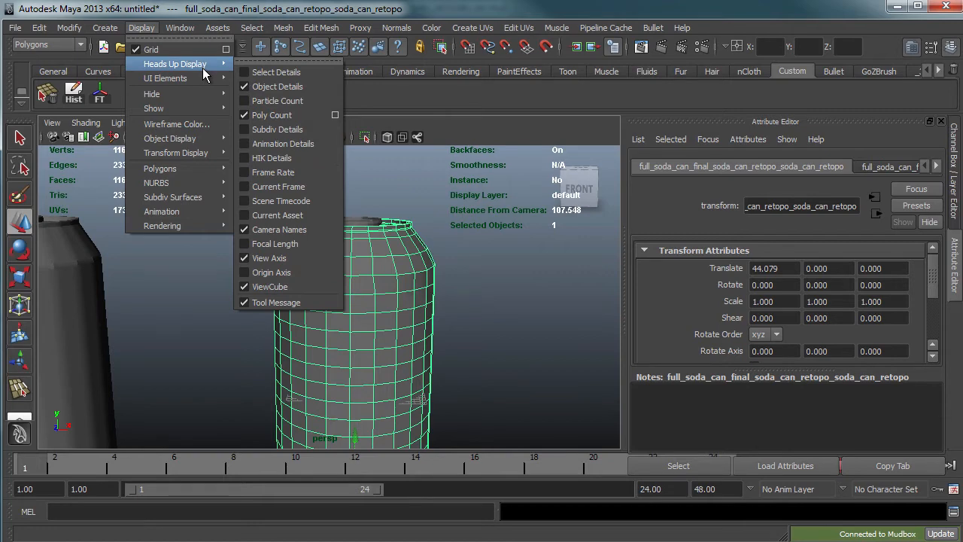
mouse_move(192, 167)
mouse_move(202, 139)
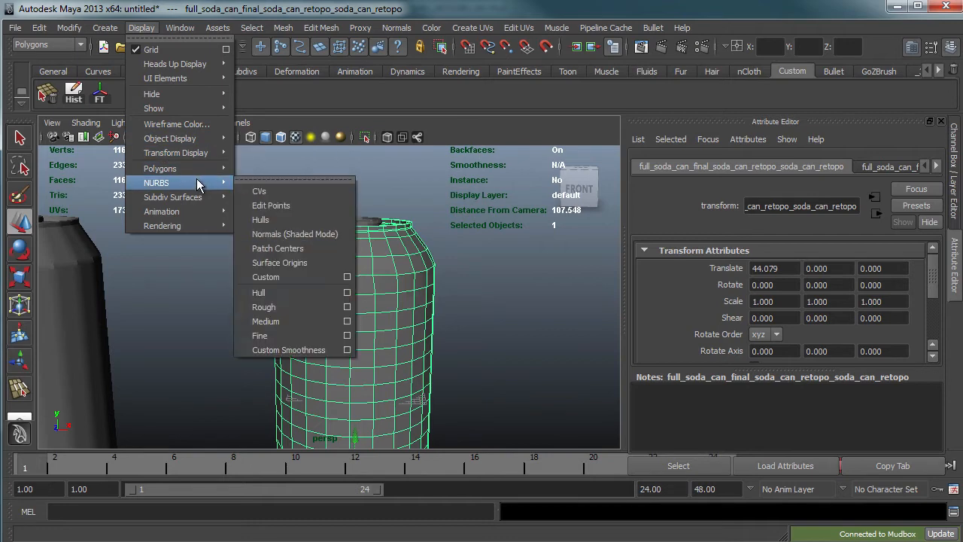
mouse_move(197, 214)
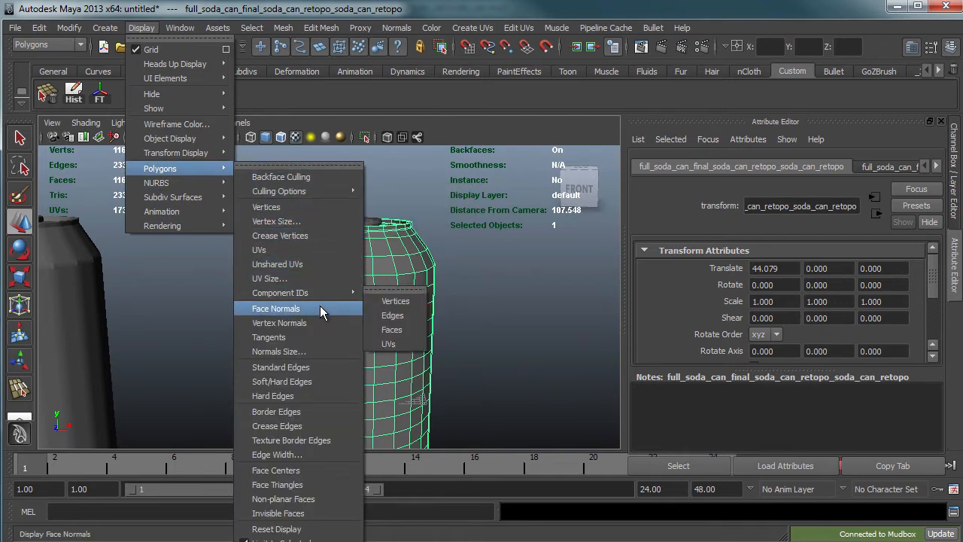
left_click(298, 310)
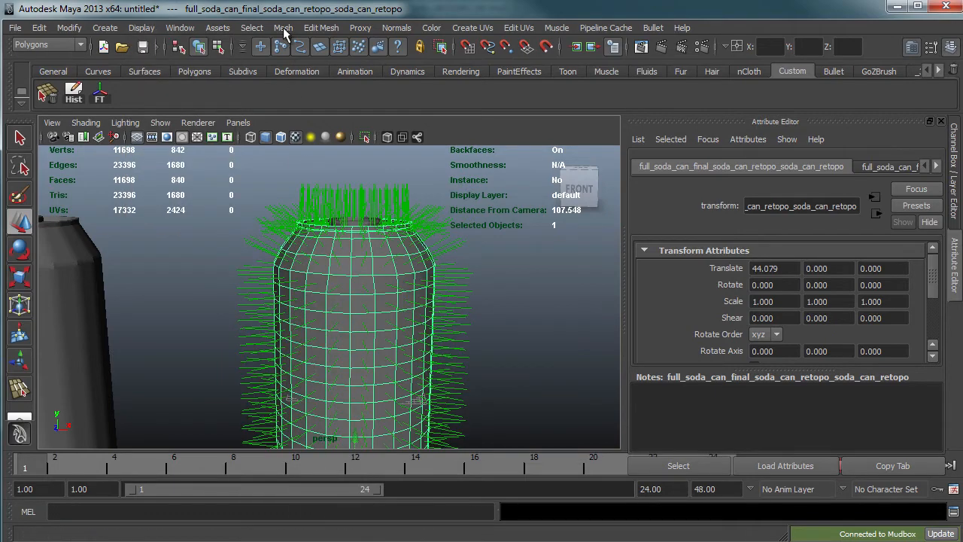
Step: Examine the direction of the face normals around the can's top and body from several angles
left_click(540, 257)
left_click_drag(492, 275, 279, 366, "alt")
left_click(413, 311)
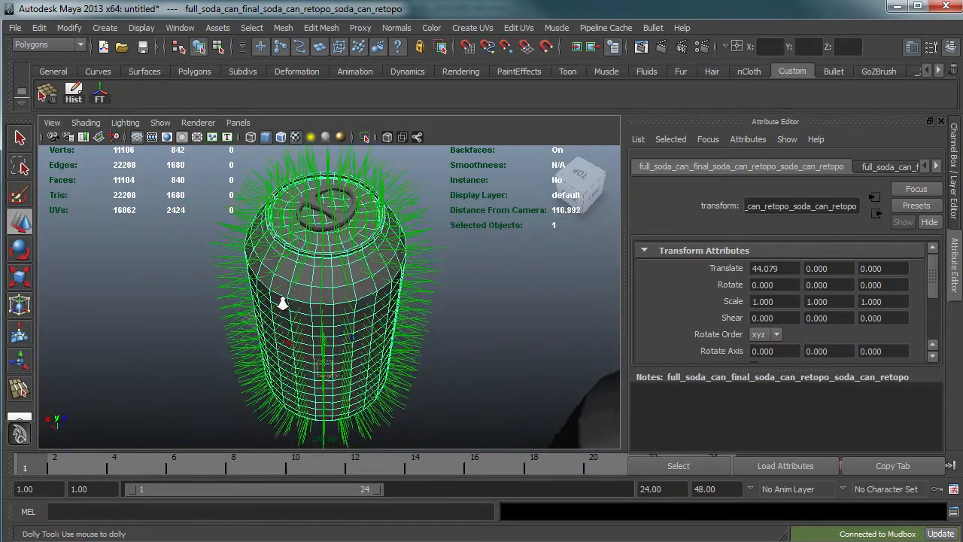
left_click_drag(315, 267, 382, 228, "alt")
right_click_drag(382, 228, 297, 241, "alt")
left_click_drag(297, 241, 319, 293, "alt")
right_click_drag(319, 293, 275, 305, "alt")
left_click_drag(274, 305, 323, 347, "alt")
right_click_drag(322, 348, 182, 287, "alt")
left_click_drag(184, 293, 233, 300)
left_click(235, 302)
middle_click_drag(294, 311, 276, 313, "alt")
scroll(276, 314, "up", 6)
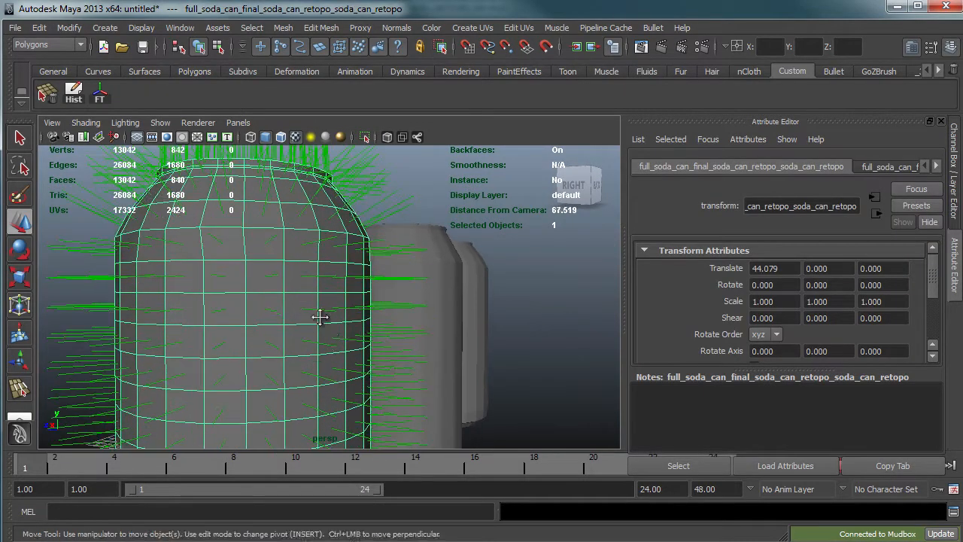
right_click(280, 339)
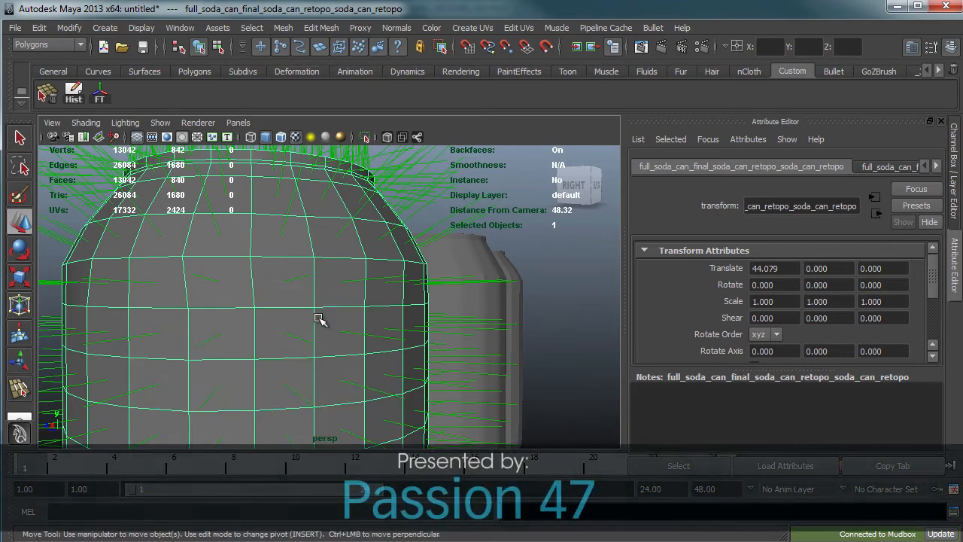
left_click_drag(295, 334, 198, 363, "alt")
right_click_drag(197, 363, 86, 299, "alt")
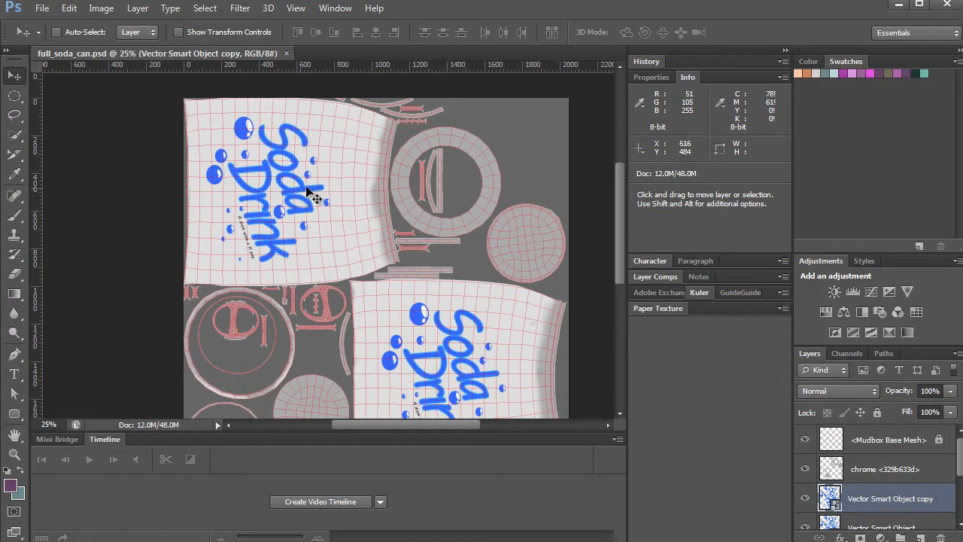
key("ctrl+t")
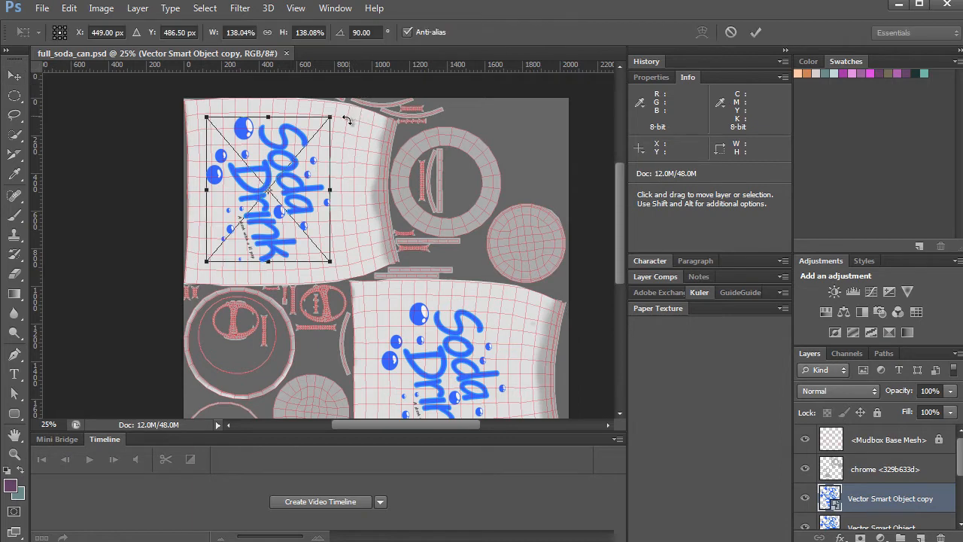
left_click_drag(337, 112, 264, 101, "shift")
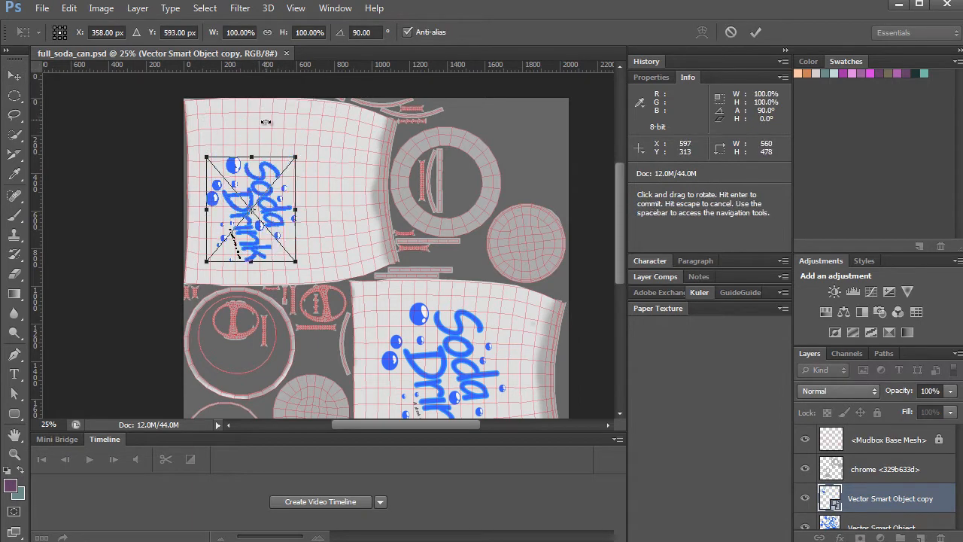
key("Escape")
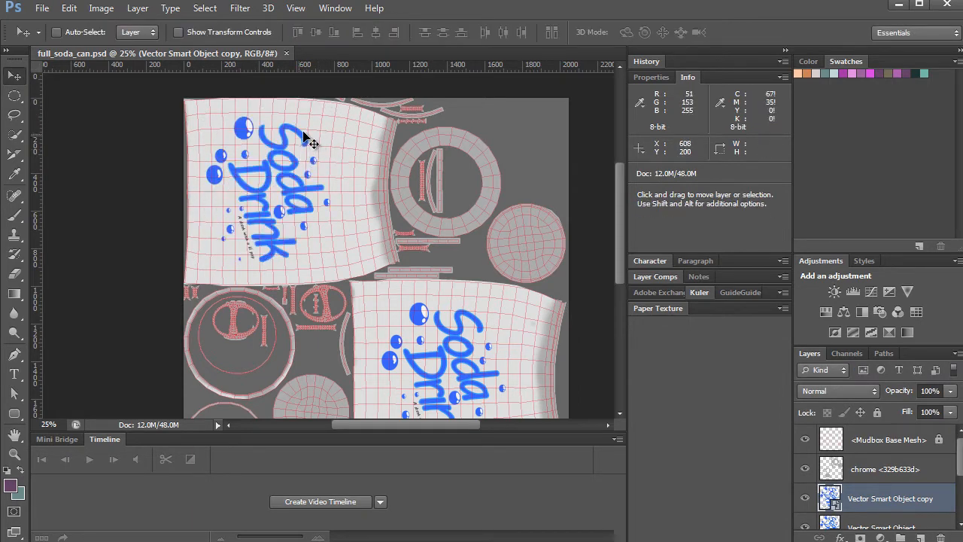
Step: Rotate the logo copy on the upper body shell to -90°, save it, and switch to Mudbox to re-import full_soda_can.psd
key("ctrl+t")
left_click_drag(342, 101, 211, 265)
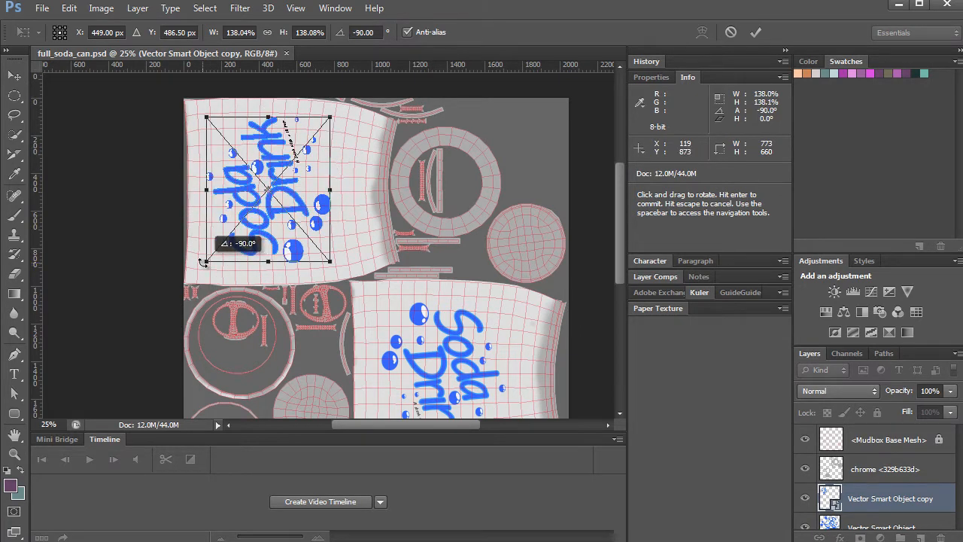
key("Return")
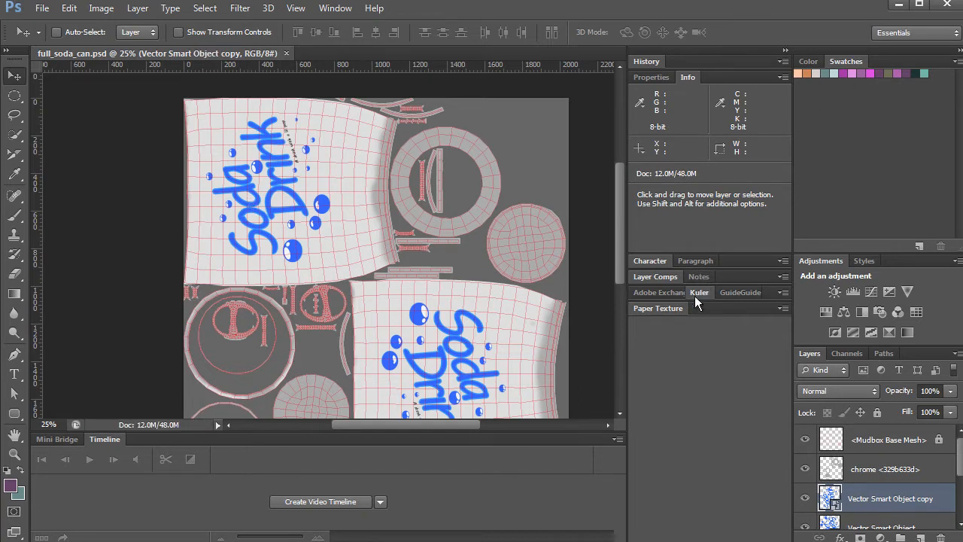
key("alt+Tab")
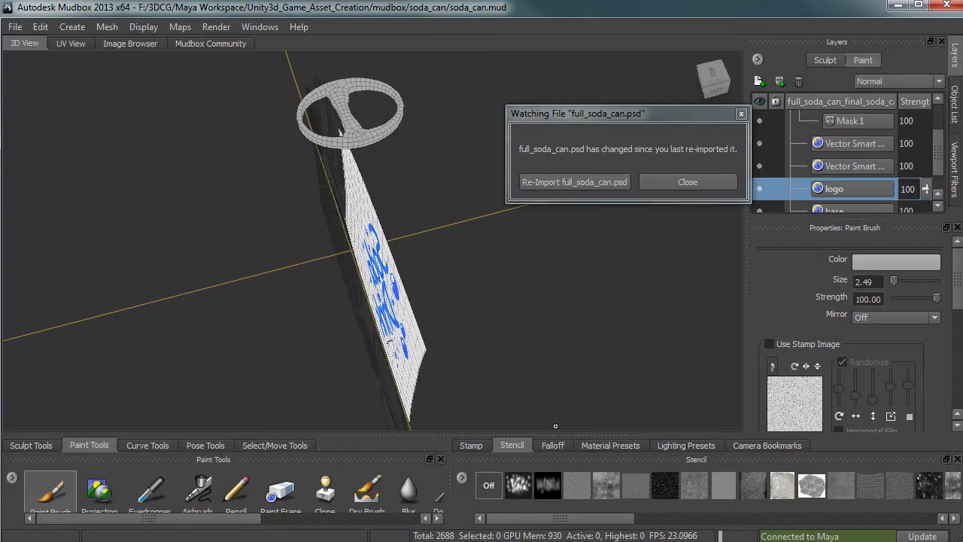
left_click(586, 181)
mouse_move(509, 293)
left_mouse_down("alt")
mouse_move(527, 251)
mouse_move(519, 248)
mouse_move(308, 243)
left_mouse_up("alt")
Step: Unflatten the can mesh from UV space and turn the can to view its logo
left_click(72, 28)
left_click(69, 38)
left_click(71, 42)
left_click(36, 43)
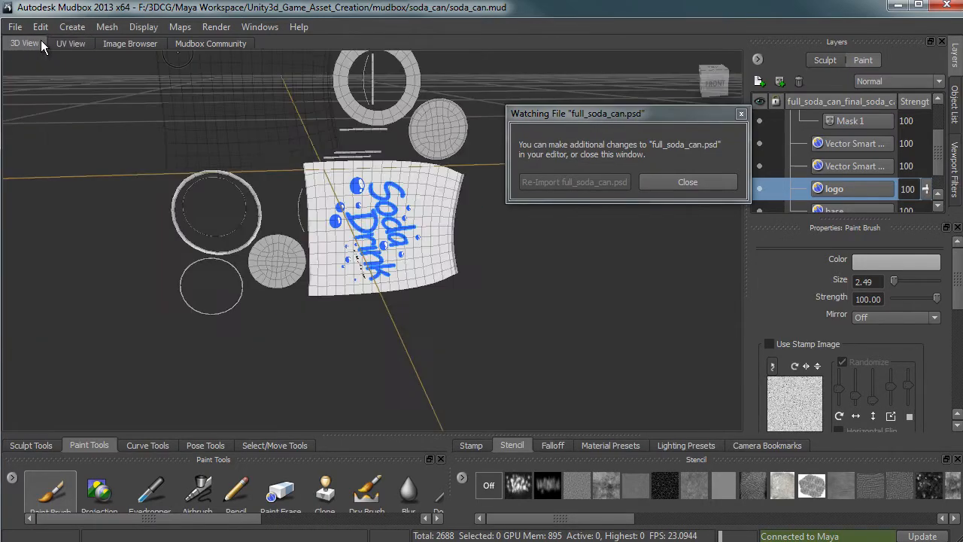
left_click(70, 27)
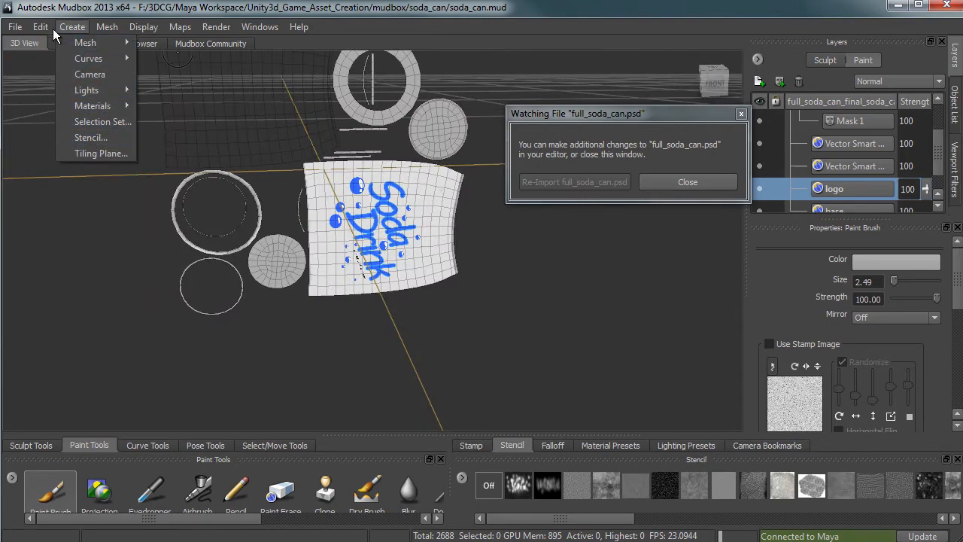
mouse_move(104, 28)
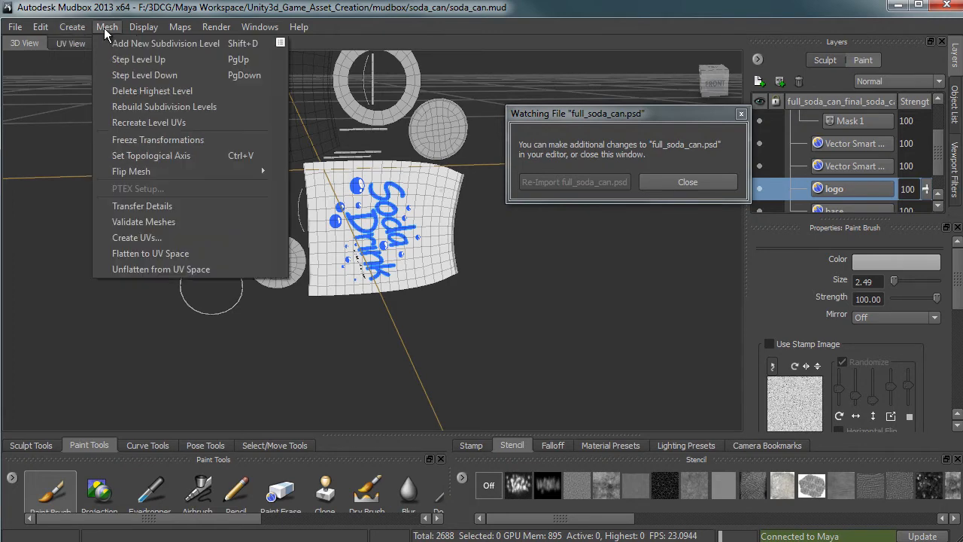
left_click(184, 271)
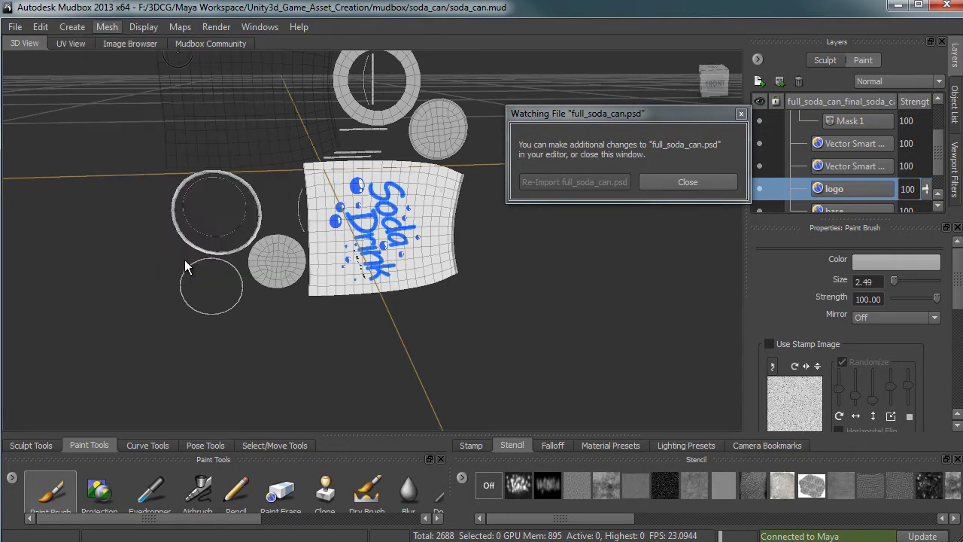
left_click_drag(455, 255, 472, 288, "alt")
Step: Switch to Photoshop, rotate the upper shell's logo copy to read horizontally, and re-import full_soda_can.psd in Mudbox
key("alt+Tab")
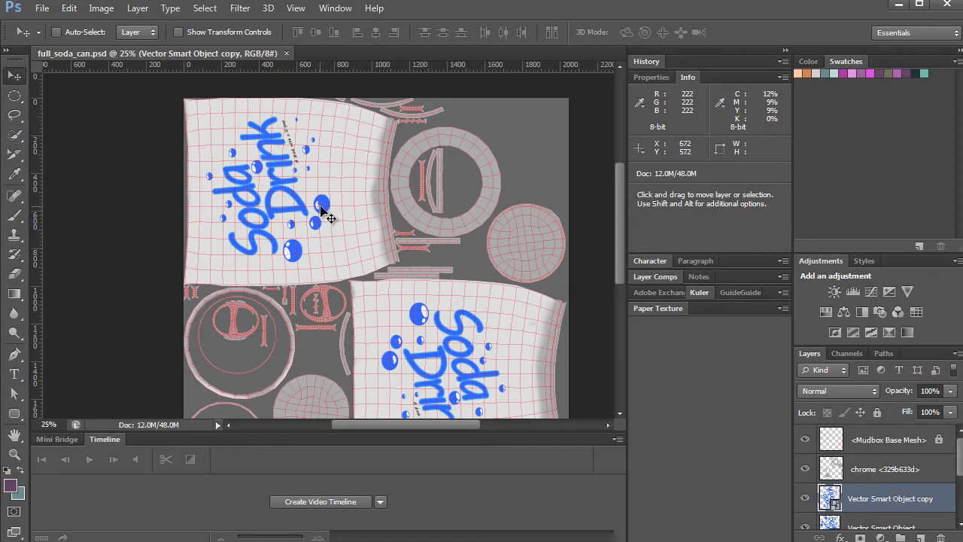
key("ctrl+t")
left_click_drag(346, 114, 402, 315)
key("Return")
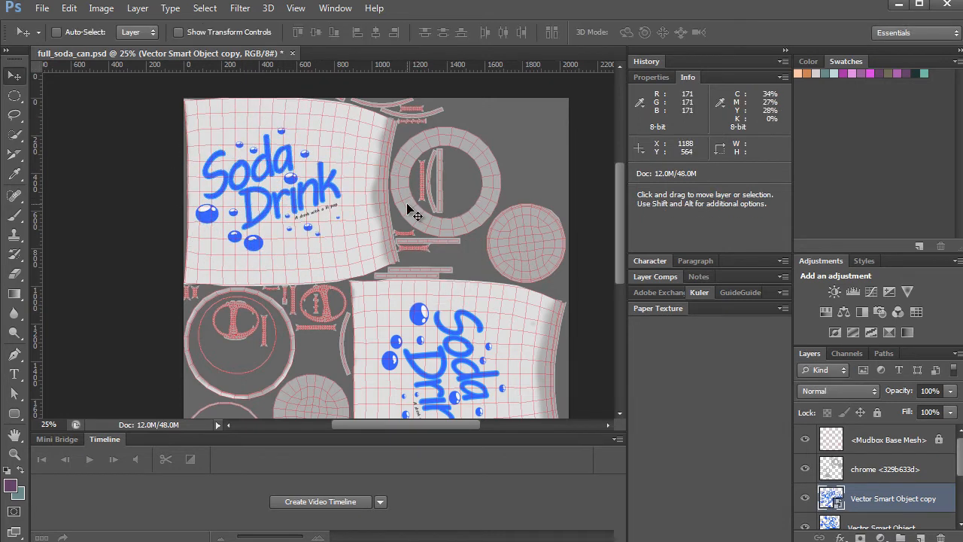
key("alt+Tab")
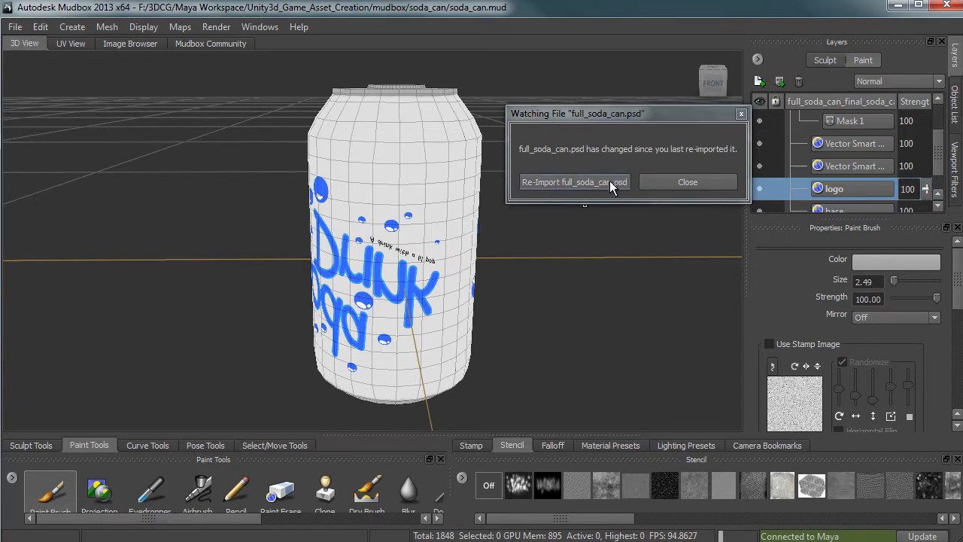
left_click(574, 182)
left_click_drag(558, 251, 626, 235, "alt")
Step: Switch back to Photoshop and rotate the upper shell's logo copy to -90°
key("alt+Tab")
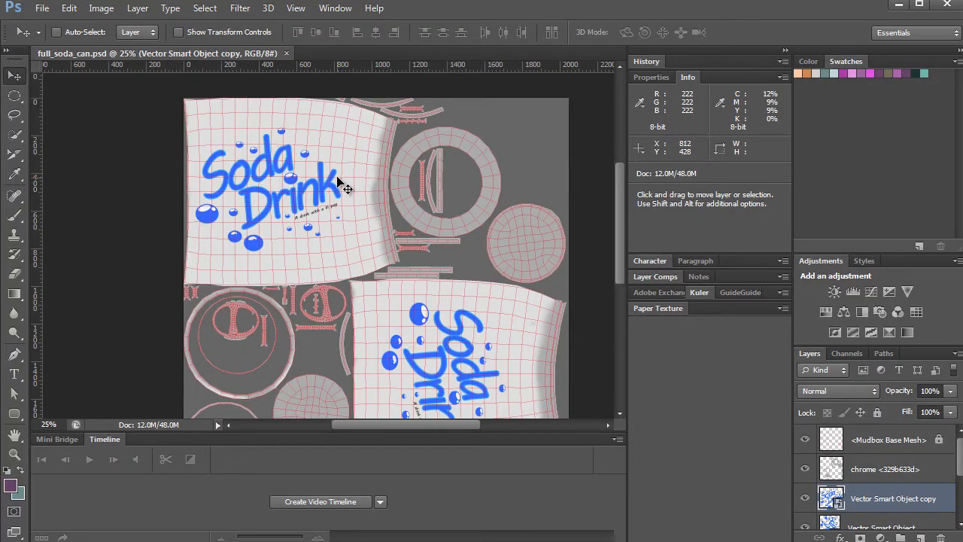
key("ctrl+t")
left_click_drag(359, 114, 201, 88)
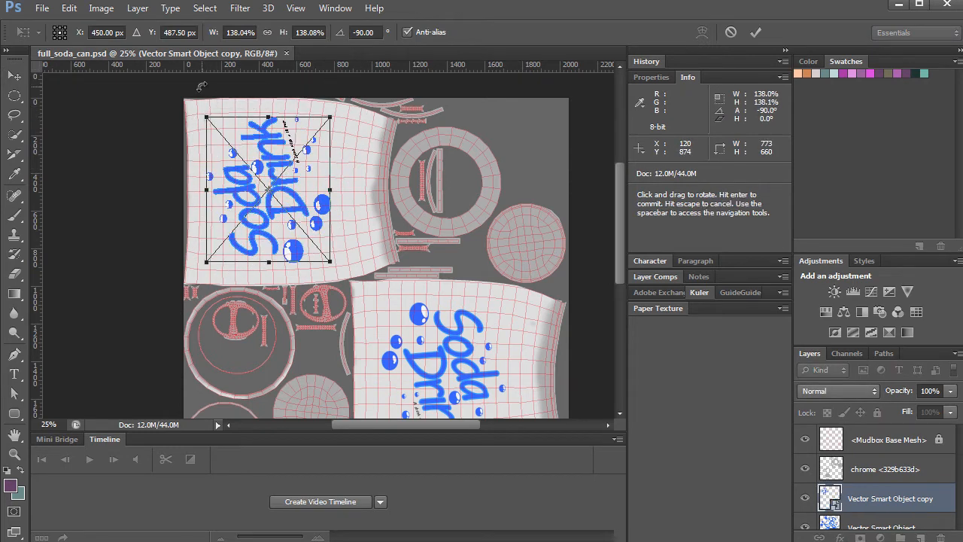
key("Return")
Step: Flip the rotated logo copy horizontally, place the transform, and save full_soda_can.psd
key("ctrl+t")
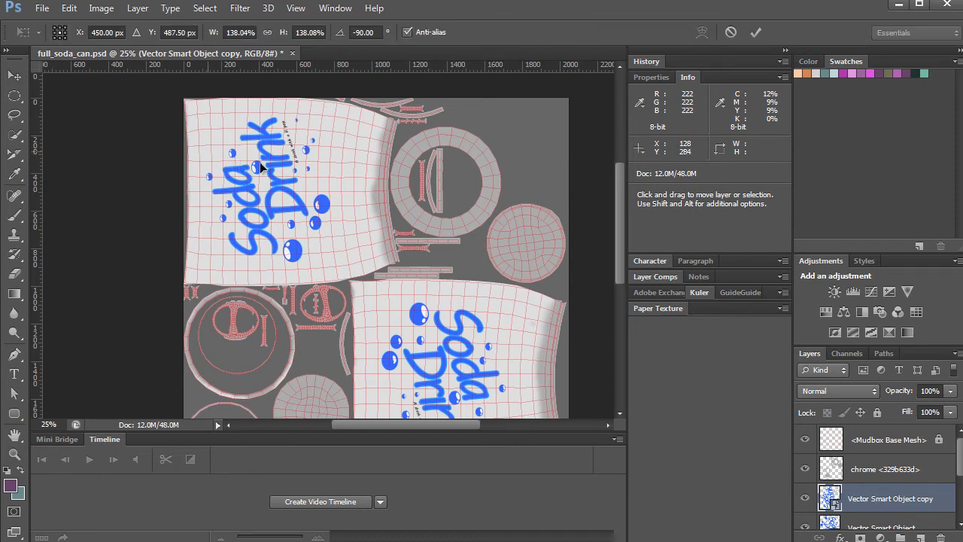
left_click(69, 8)
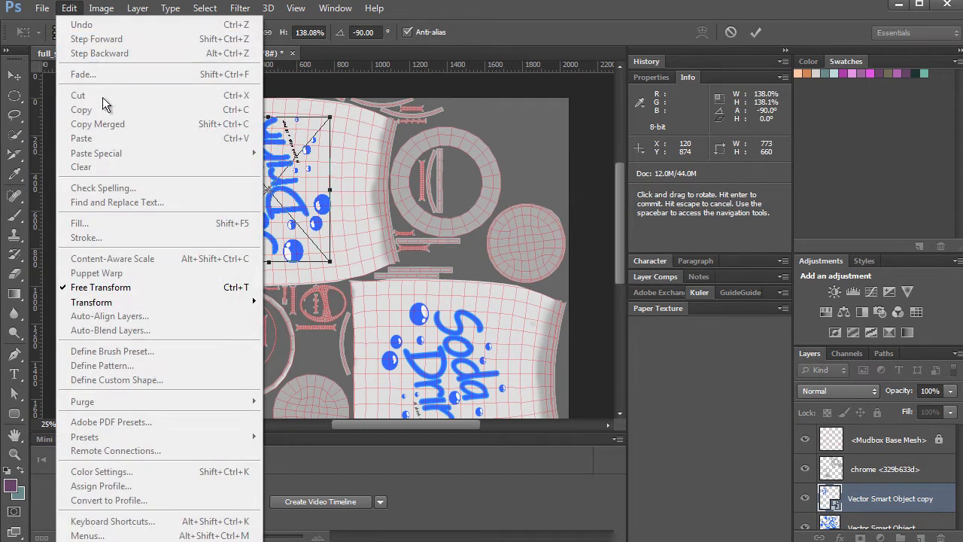
mouse_move(174, 302)
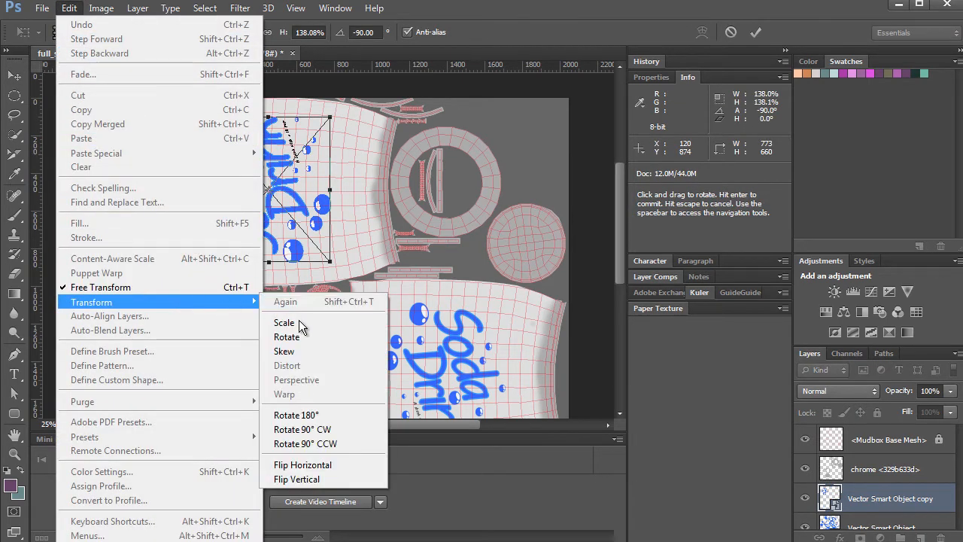
left_click(324, 464)
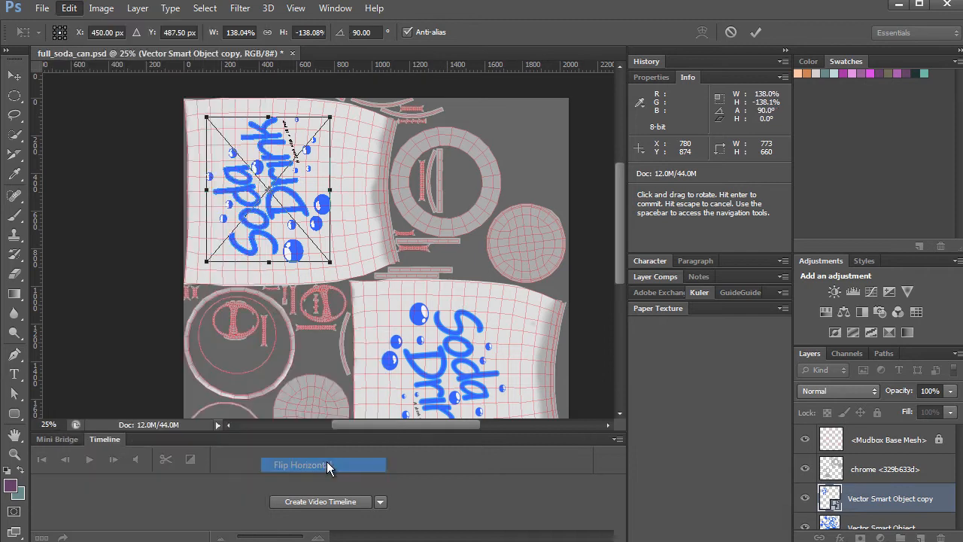
key("ctrl+s")
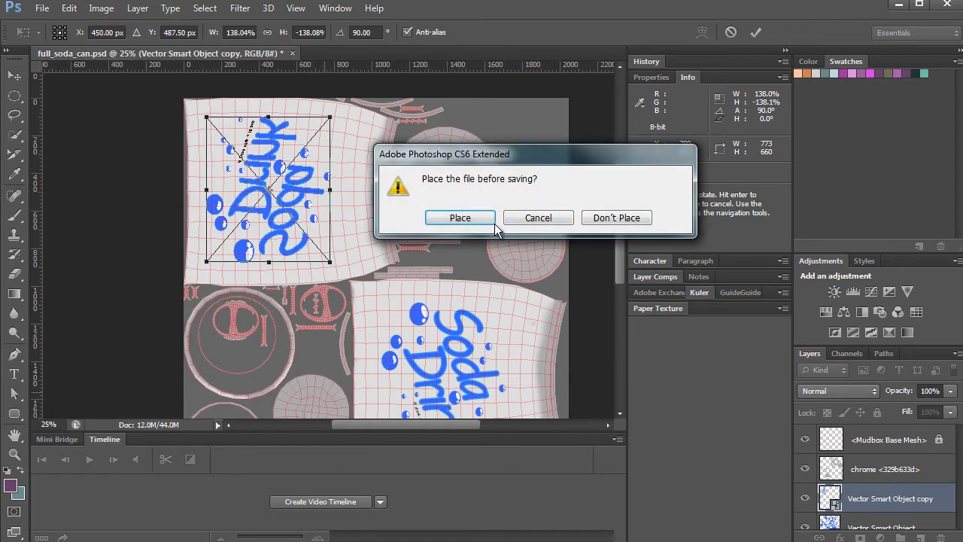
left_click(472, 217)
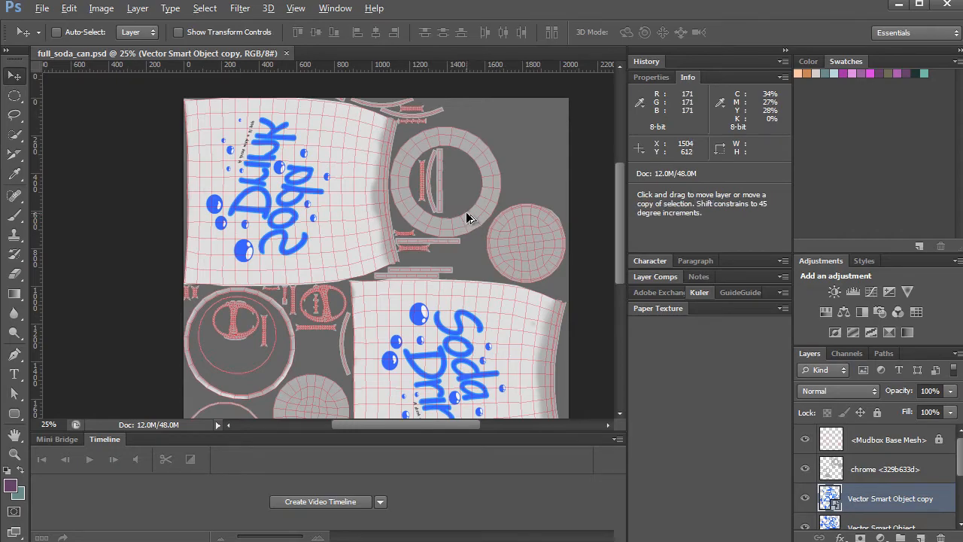
Step: Switch to Mudbox, re-import full_soda_can.psd, and inspect the logo around the can's sides and top
key("alt+Tab")
left_click(594, 185)
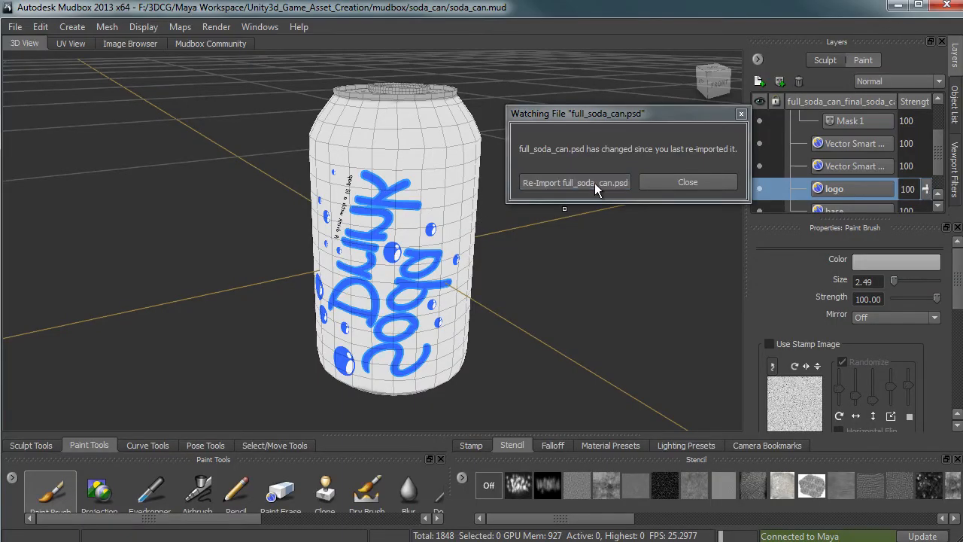
left_click_drag(533, 241, 405, 164, "alt")
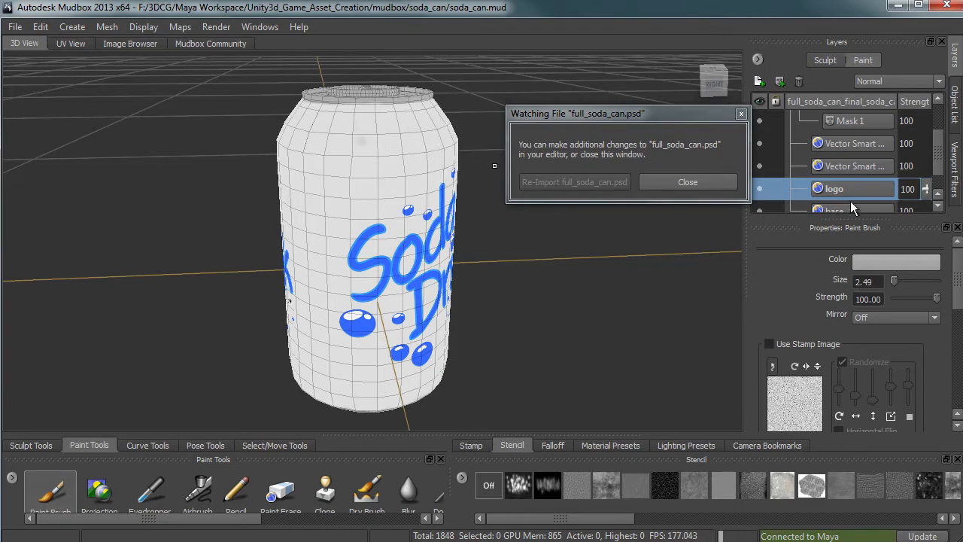
left_click_drag(346, 246, 406, 245, "alt")
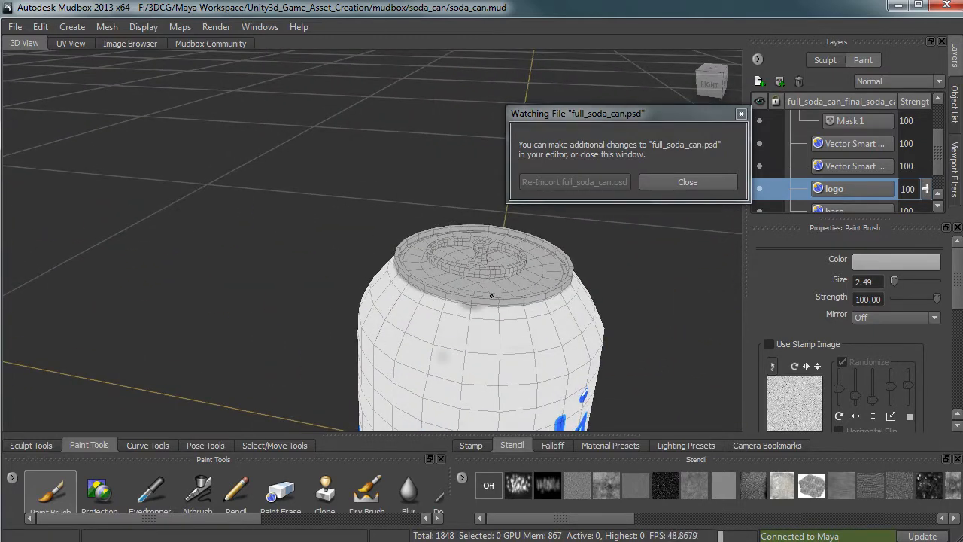
Step: Save the Mudbox scene and update the current Maya scene with the textured can
key("ctrl+s")
left_click_drag(426, 285, 270, 197, "alt")
right_click_drag(270, 198, 203, 256, "alt")
left_click_drag(204, 257, 144, 266, "alt")
left_click(15, 29)
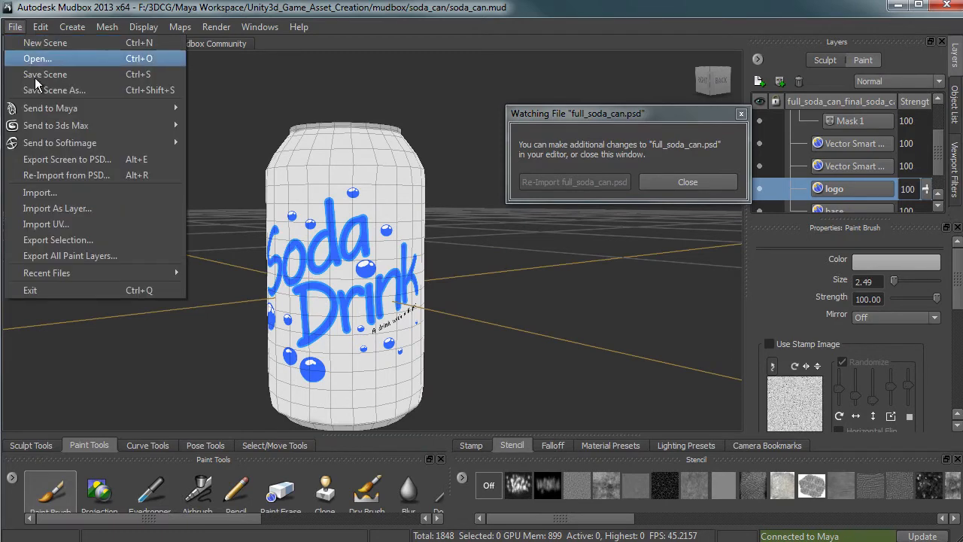
mouse_move(101, 111)
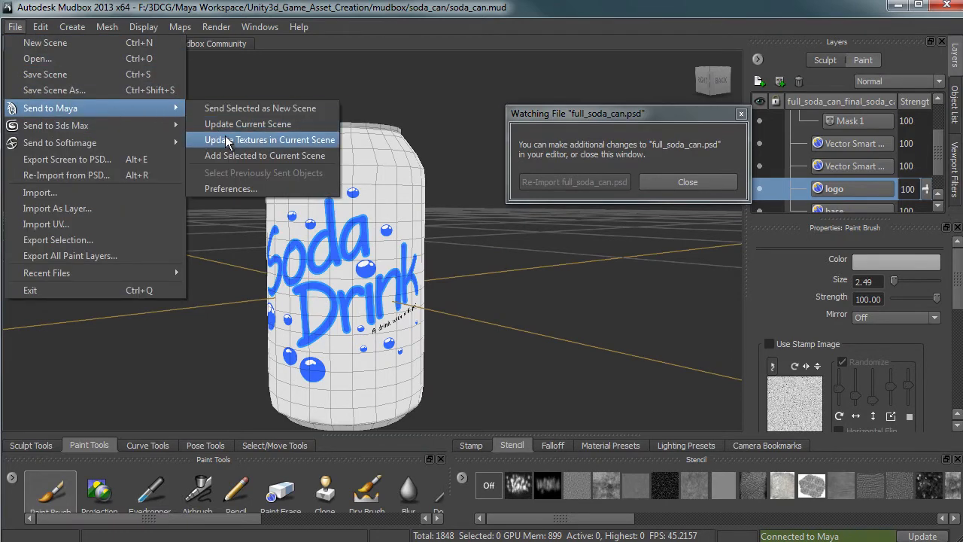
left_click(321, 125)
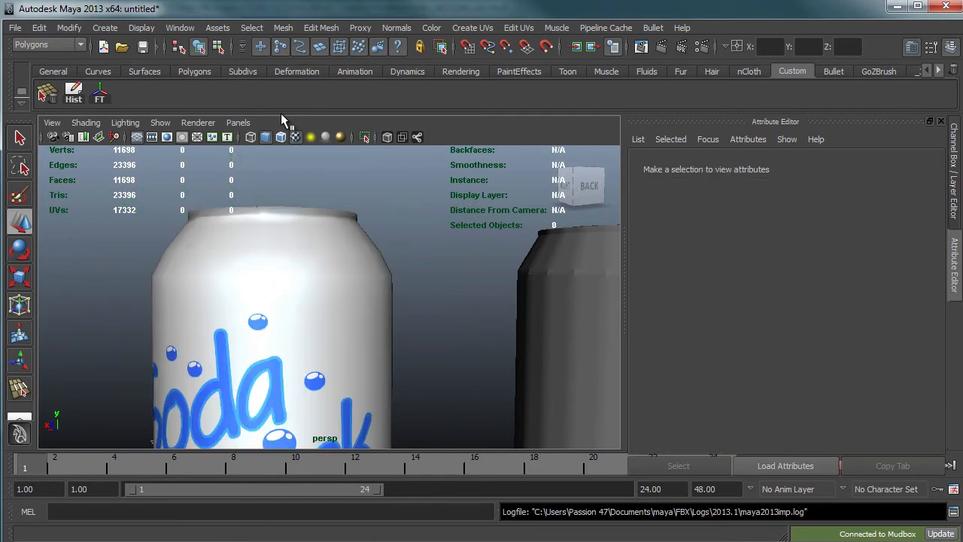
Step: Select the textured full_soda_can_final retopo mesh in Maya and bring its top and body into close view
left_click(366, 290)
scroll(366, 290, "down", 3)
left_click(419, 252)
left_click_drag(419, 252, 357, 312, "alt")
middle_click_drag(356, 311, 378, 389, "alt")
right_click_drag(421, 316, 579, 292, "alt")
left_click_drag(391, 296, 324, 338, "alt")
key("w")
left_click(383, 296)
left_click(142, 28)
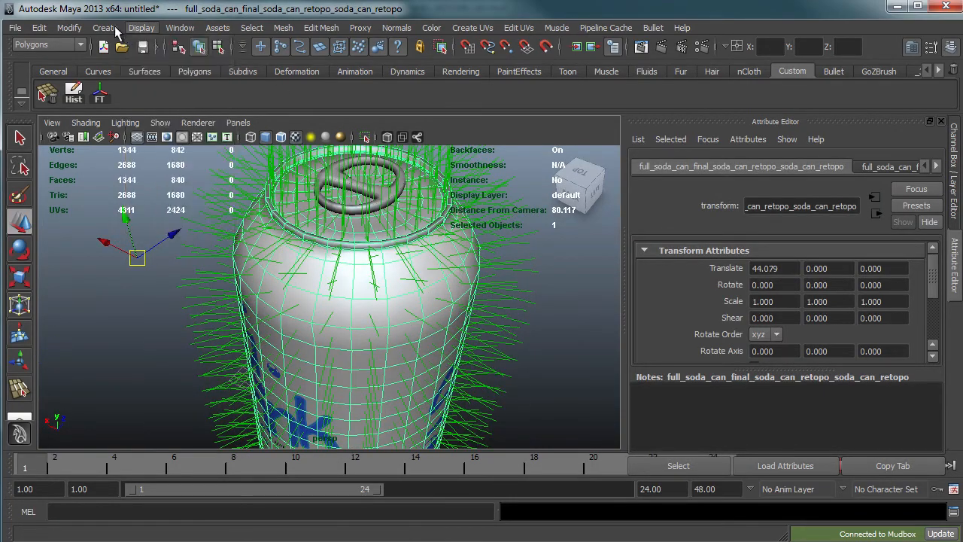
mouse_move(183, 67)
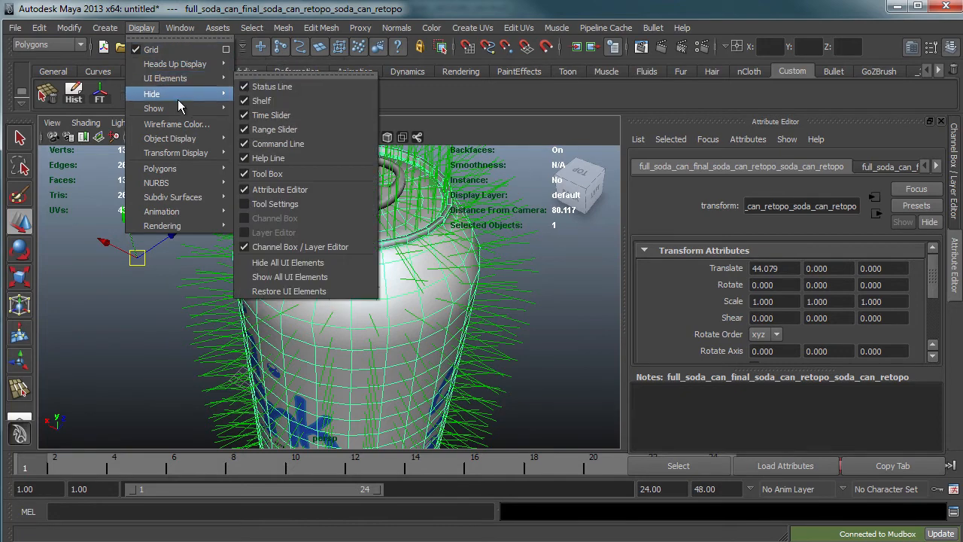
mouse_move(180, 99)
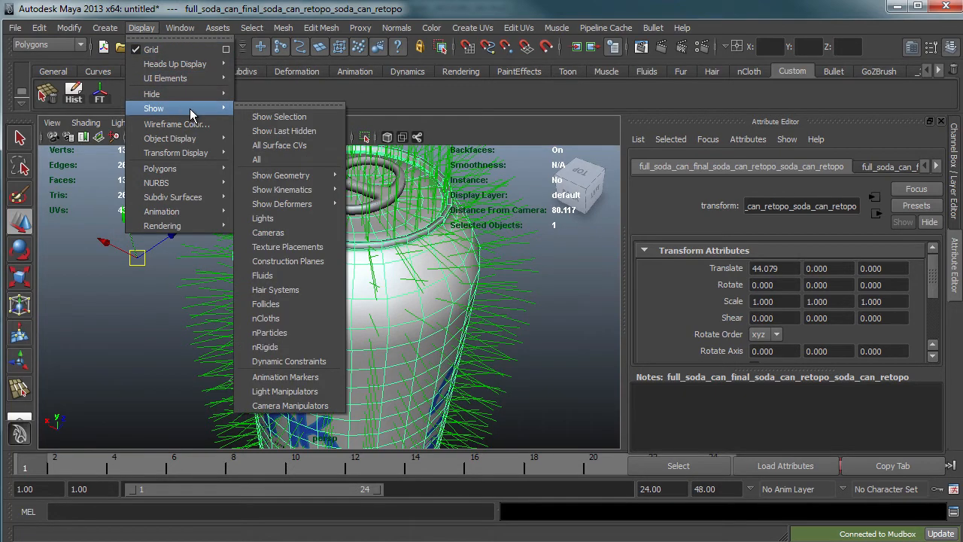
mouse_move(213, 86)
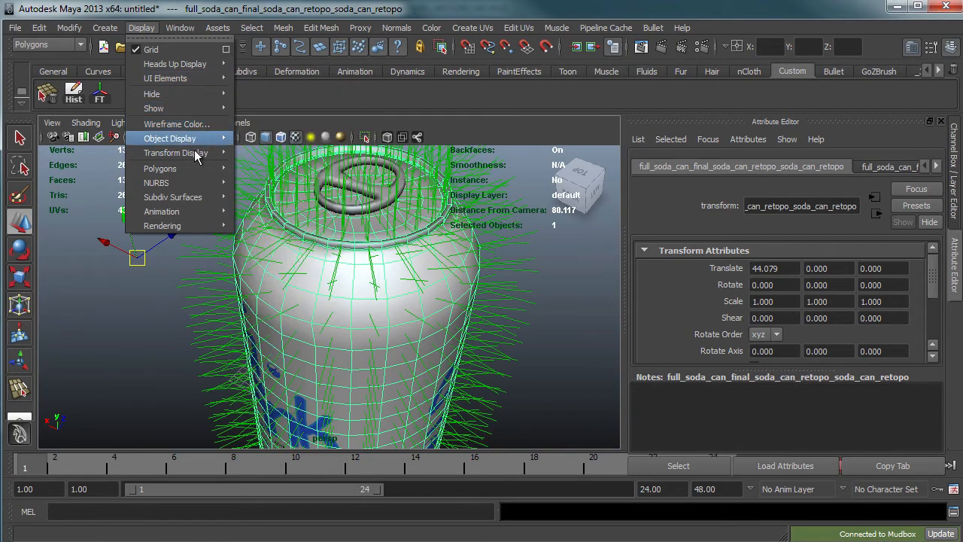
left_click(140, 323)
Step: Examine the face normals and updated logo on the textured can from close up and from a distance
left_click_drag(140, 322, 224, 274, "alt")
left_click(301, 286)
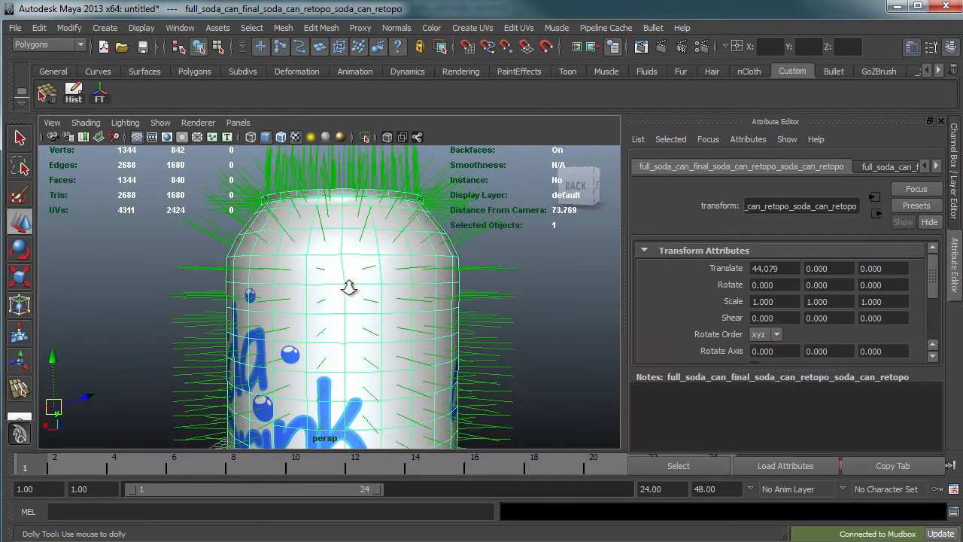
right_click_drag(461, 286, 273, 286, "alt")
left_click(219, 348)
left_click_drag(218, 348, 254, 269, "alt")
middle_click_drag(234, 303, 154, 309, "alt")
right_click_drag(197, 304, 174, 304, "alt")
middle_click_drag(174, 303, 239, 340, "alt")
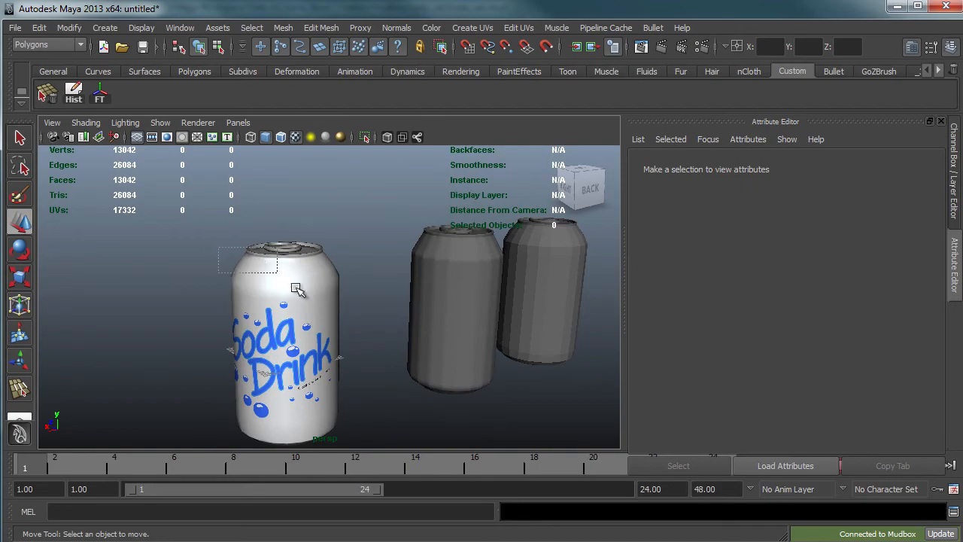
Step: Select the two overlapping full_soda_can meshes and examine the logo and face normals on the body
left_click(286, 280)
right_click_drag(226, 342, 432, 256, "alt")
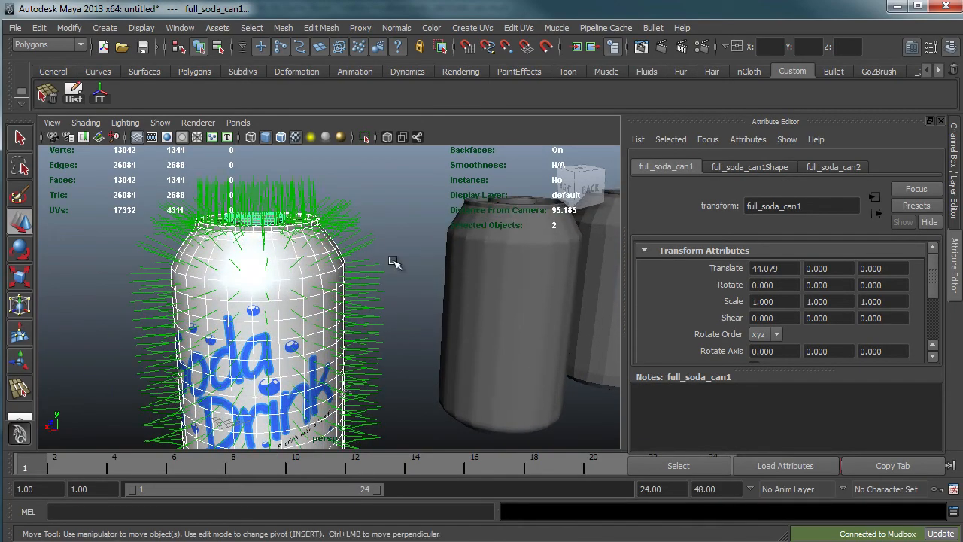
middle_click_drag(279, 293, 309, 218, "alt")
right_click_drag(309, 218, 374, 218, "alt")
left_click_drag(375, 218, 294, 311, "alt")
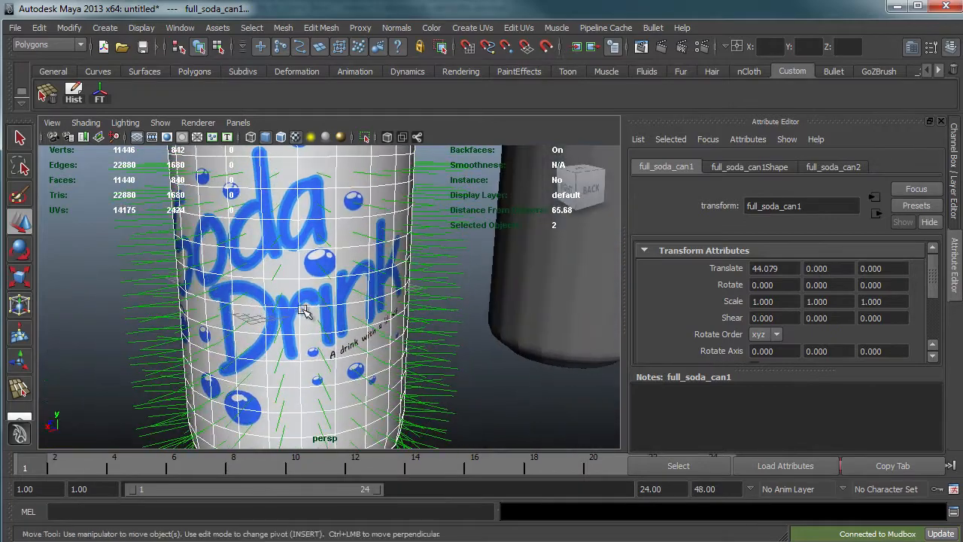
right_click_drag(294, 310, 171, 317, "alt")
Step: Select only the full_soda_can_final retopo mesh and examine the face normals along its body, base and rim
left_click(161, 317)
left_click_drag(164, 319, 324, 298, "alt")
left_click(346, 301)
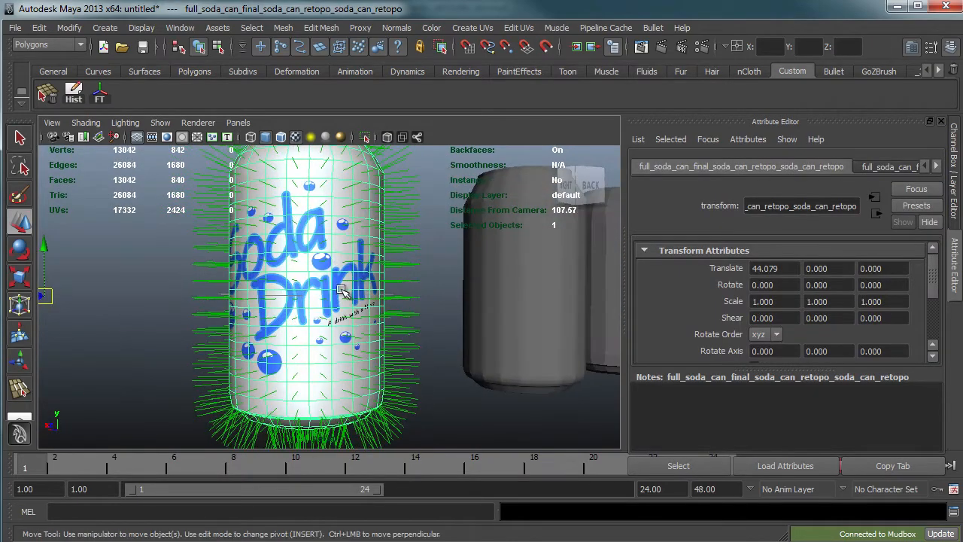
right_click(340, 291)
left_click_drag(354, 331, 299, 328, "alt")
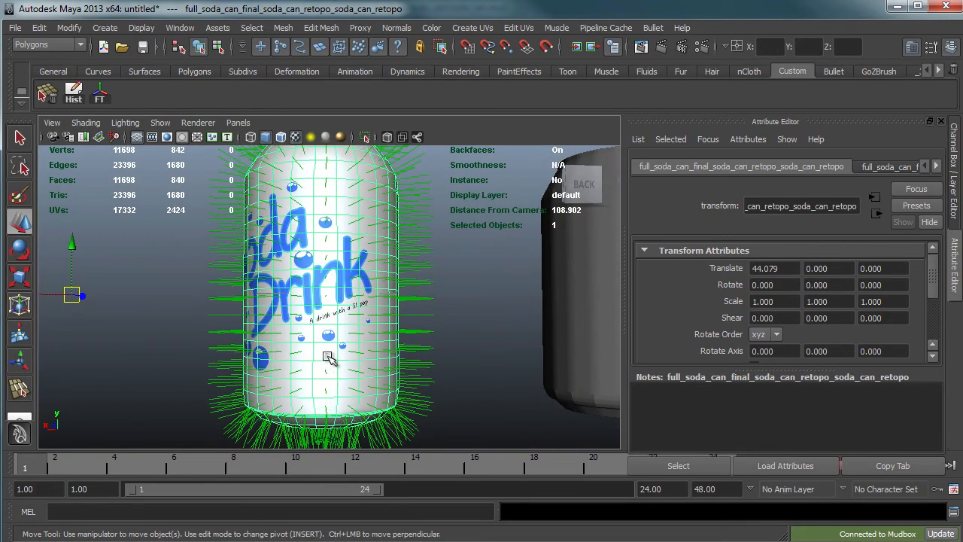
left_click_drag(359, 167, 339, 195, "alt")
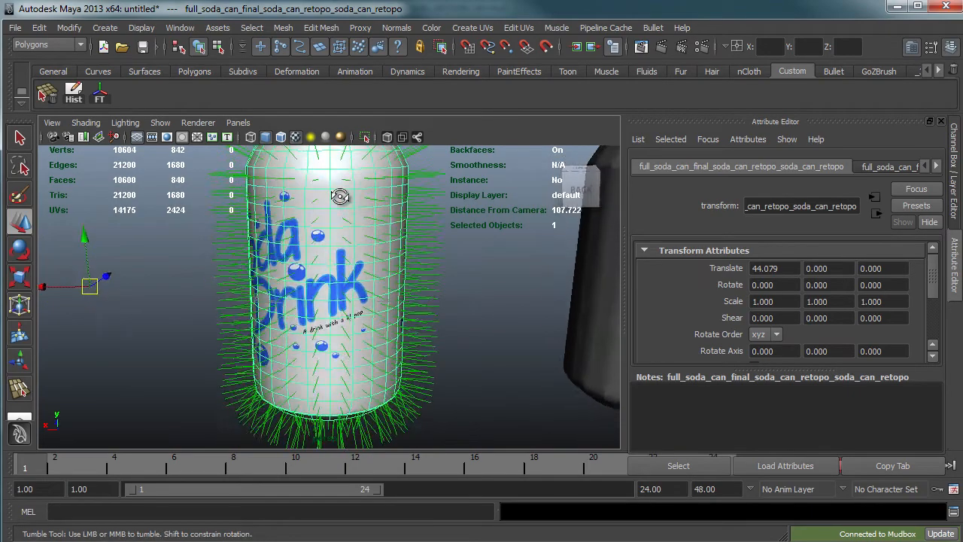
middle_click_drag(340, 195, 323, 353, "alt")
left_click_drag(322, 301, 331, 350, "alt")
middle_click_drag(331, 350, 335, 324, "alt")
right_click_drag(336, 324, 538, 270, "alt")
left_click_drag(393, 311, 352, 262, "alt")
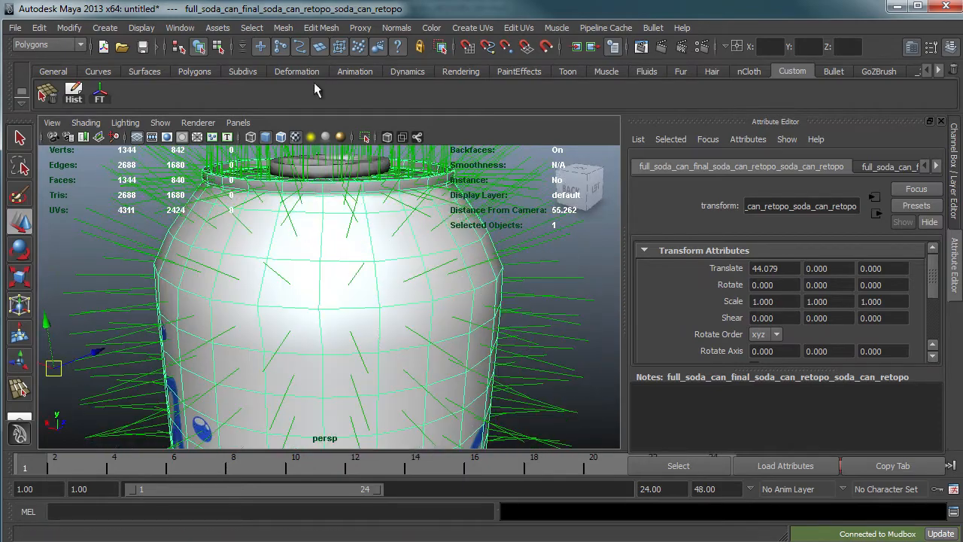